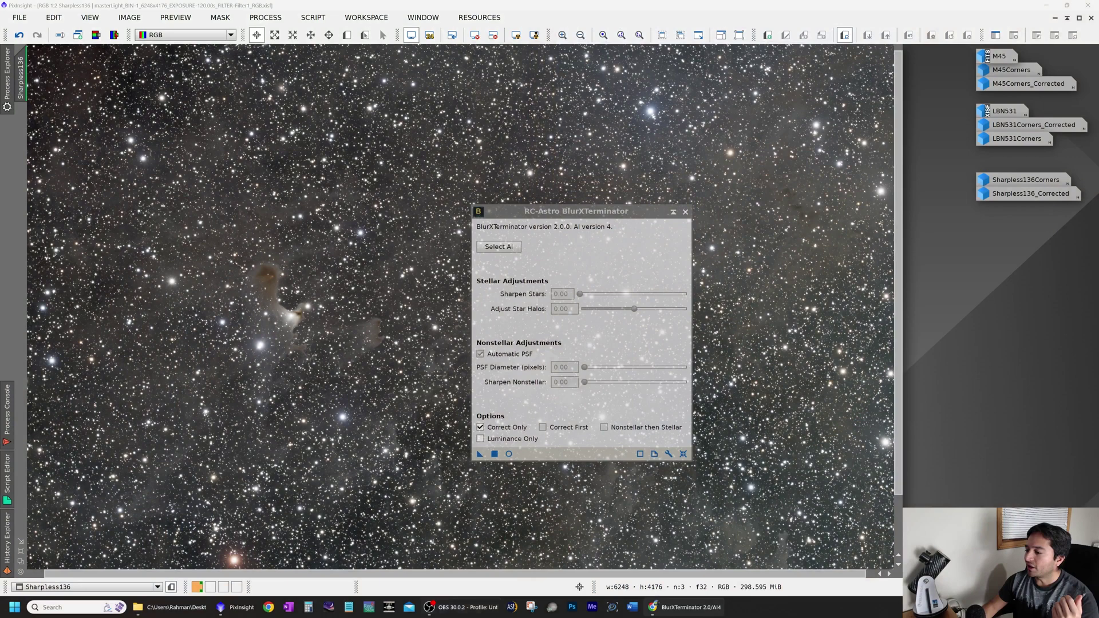
# Step: Switch from PixInsight to the Chrome browser with Alt+Tab
pyautogui.hotkey('alt', 'Tab')
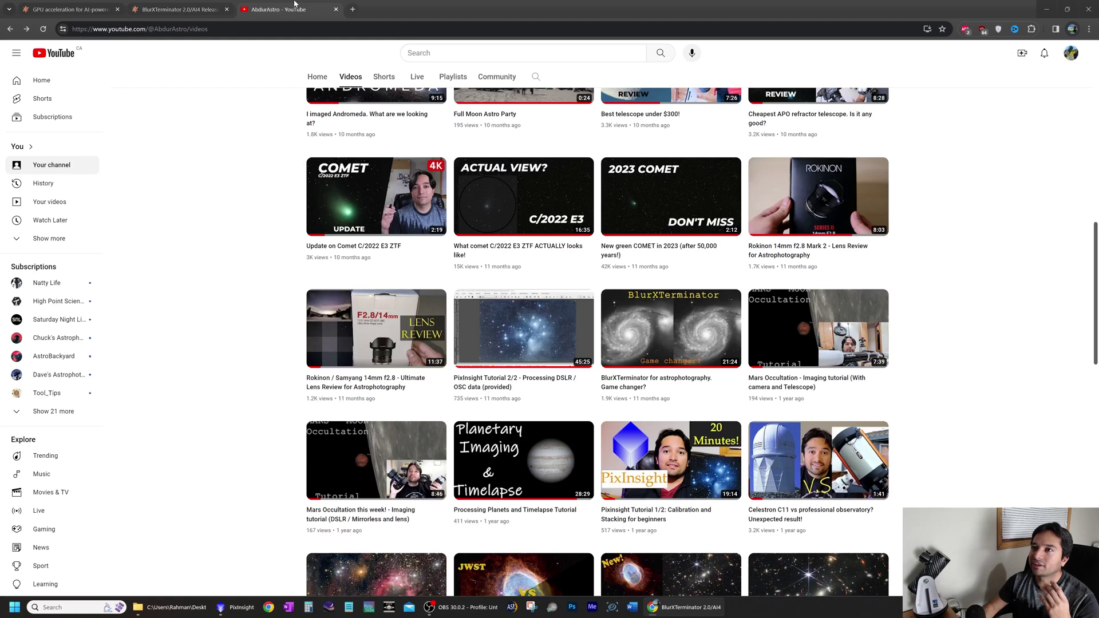
# Step: Cycle Chrome to the AbdurAstro YouTube channel's videos list
pyautogui.hotkey('ctrl', 'Tab')
pyautogui.moveTo(645, 353)
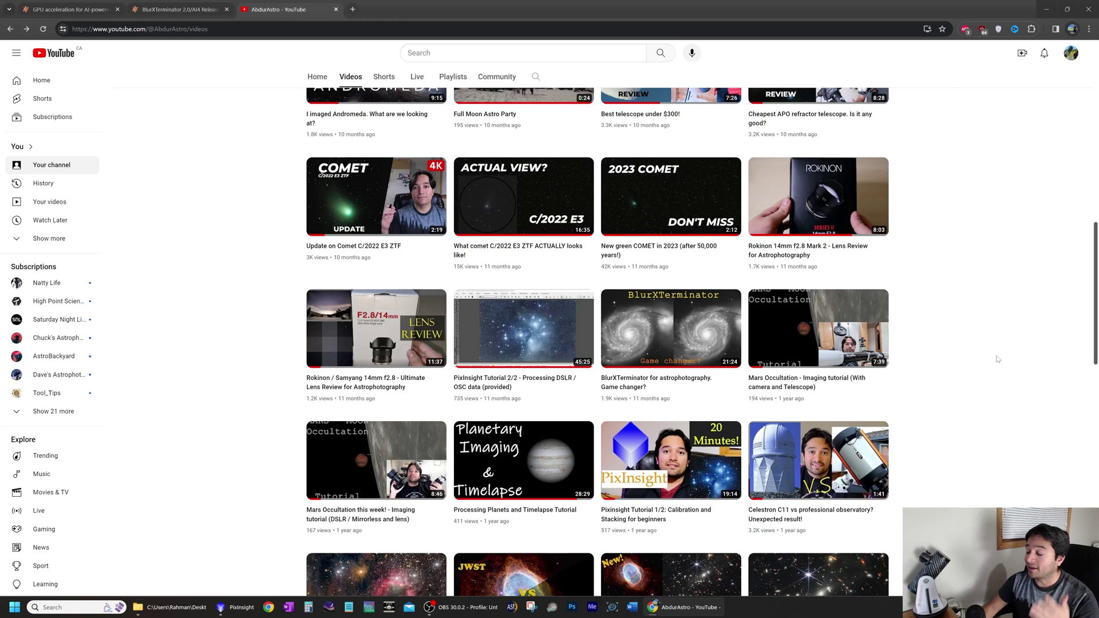
# Step: Back on the BlurXTerminator 2.0/AI4 article, highlight 'AI4' and drag the left comparison divider leftward
pyautogui.click(149, 5)
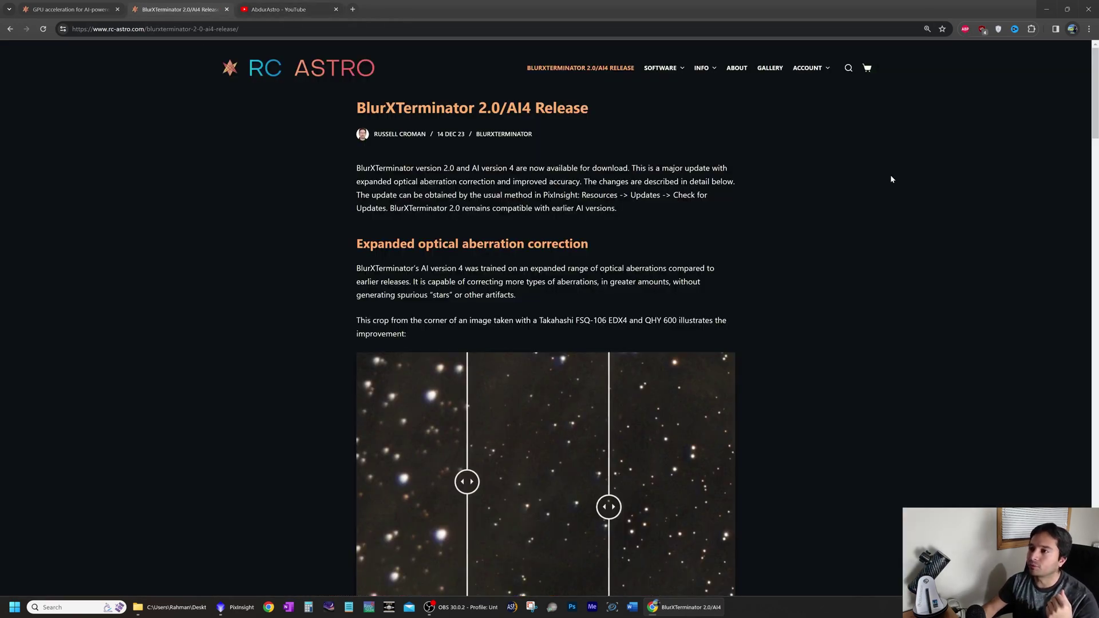
pyautogui.doubleClick(518, 107)
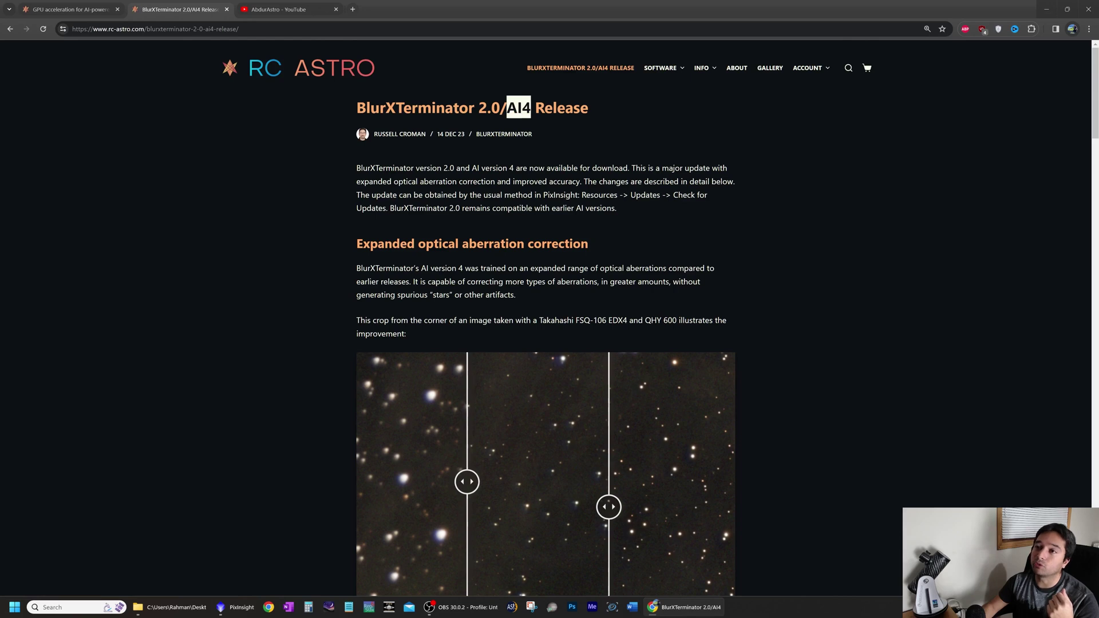
pyautogui.scroll(-2, 884, 227)
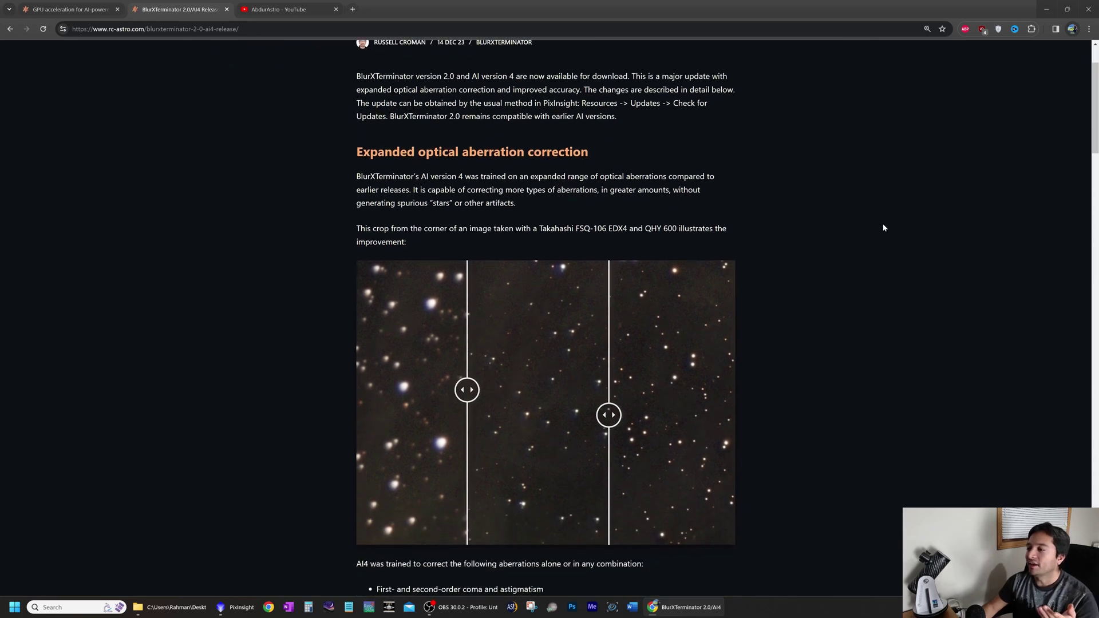
pyautogui.moveTo(464, 394); pyautogui.dragTo(338, 382)
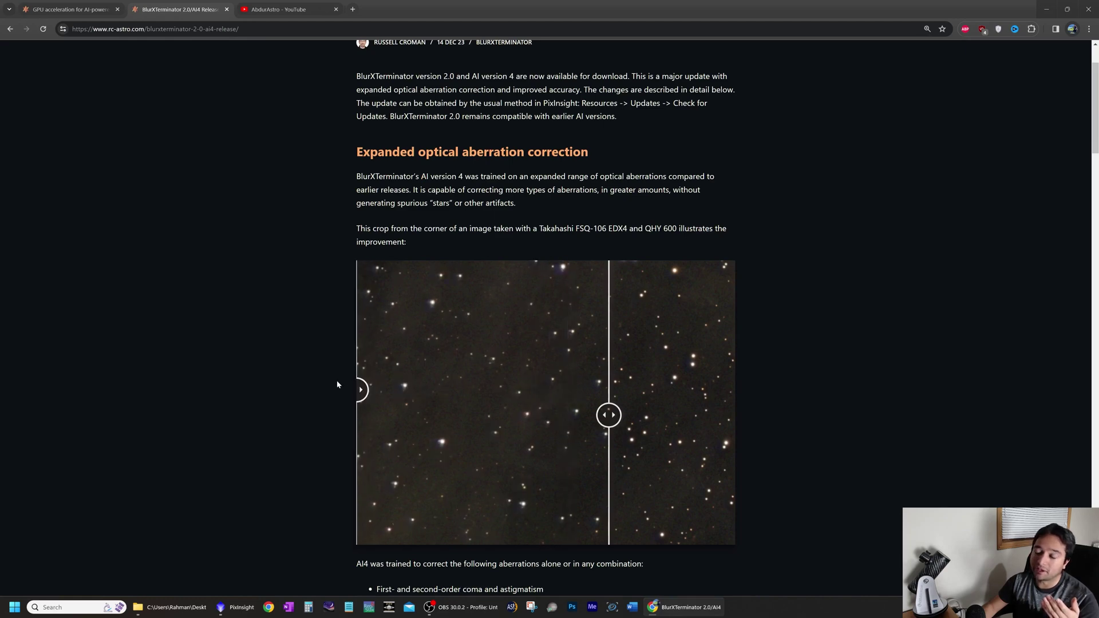
pyautogui.scroll(2, 294, 370)
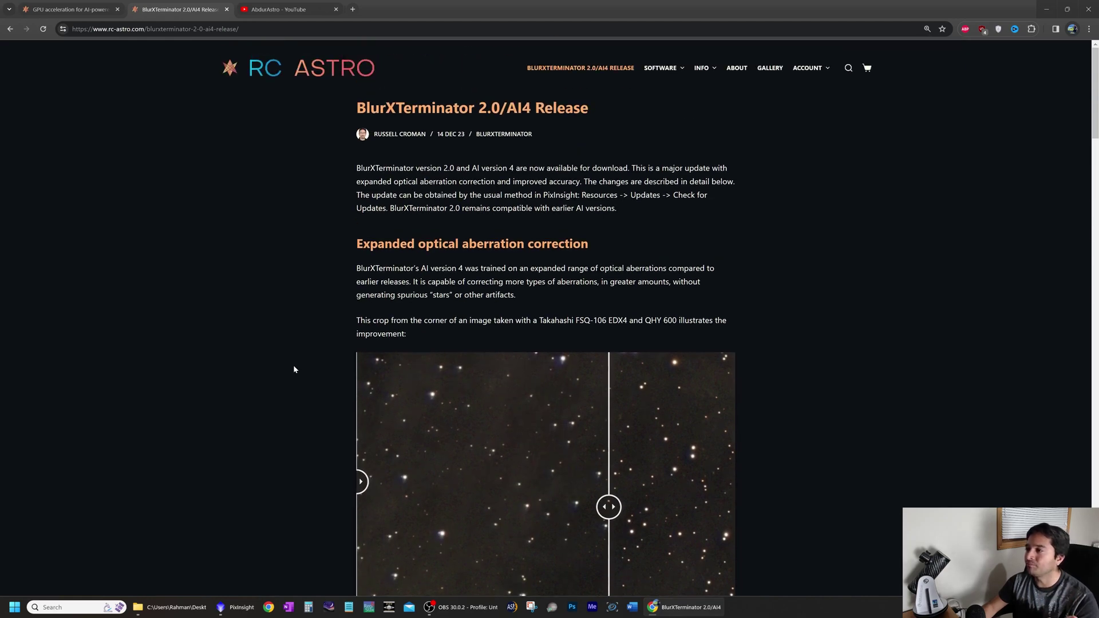
# Step: Minimise Chrome, bring PixInsight forward and reposition the BlurXTerminator panel
pyautogui.click(1046, 9)
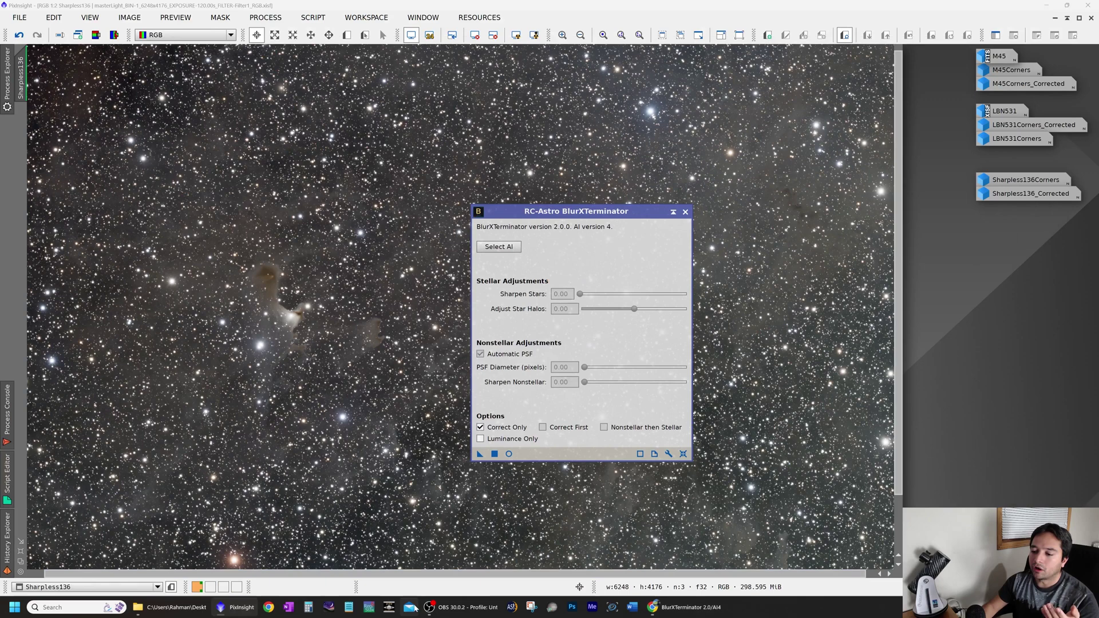
pyautogui.click(441, 608)
pyautogui.click(442, 608)
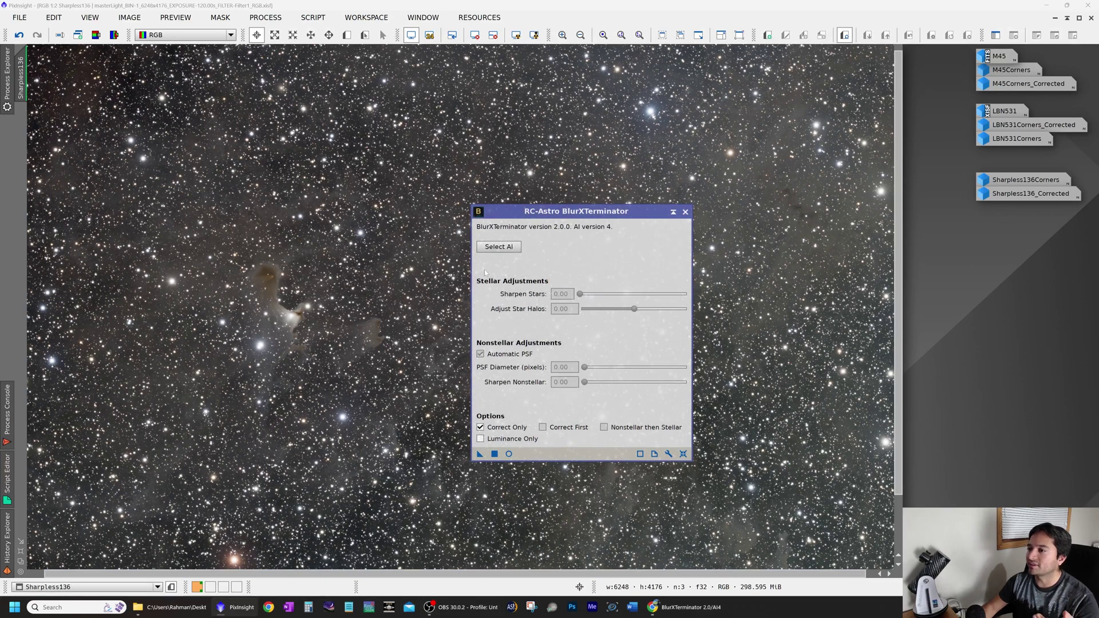
pyautogui.moveTo(548, 211); pyautogui.dragTo(522, 199)
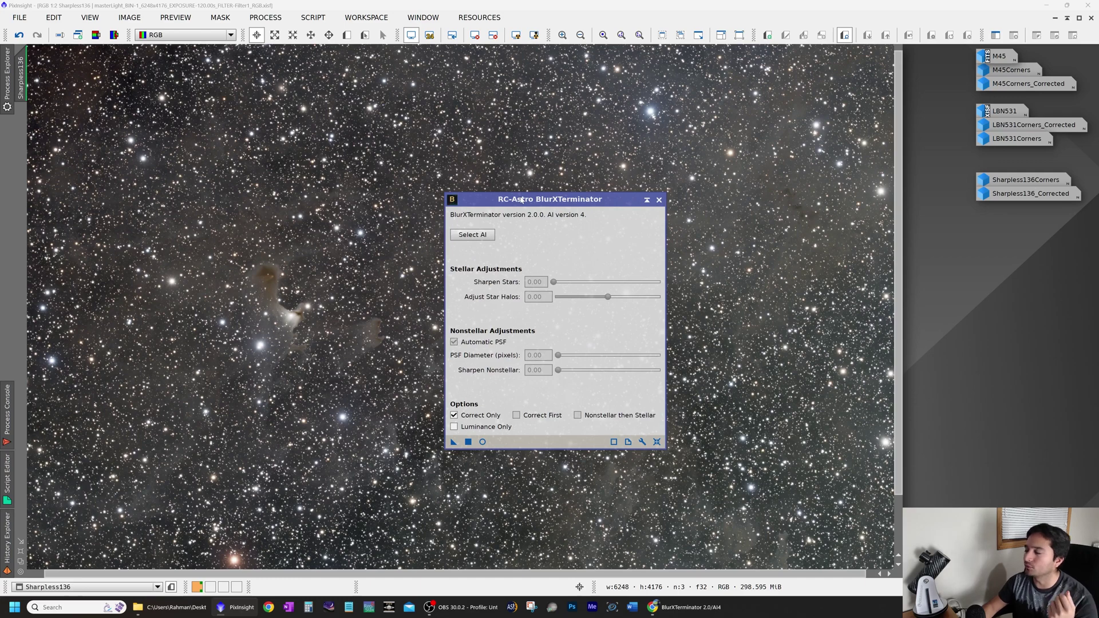
pyautogui.moveTo(522, 200); pyautogui.dragTo(595, 203)
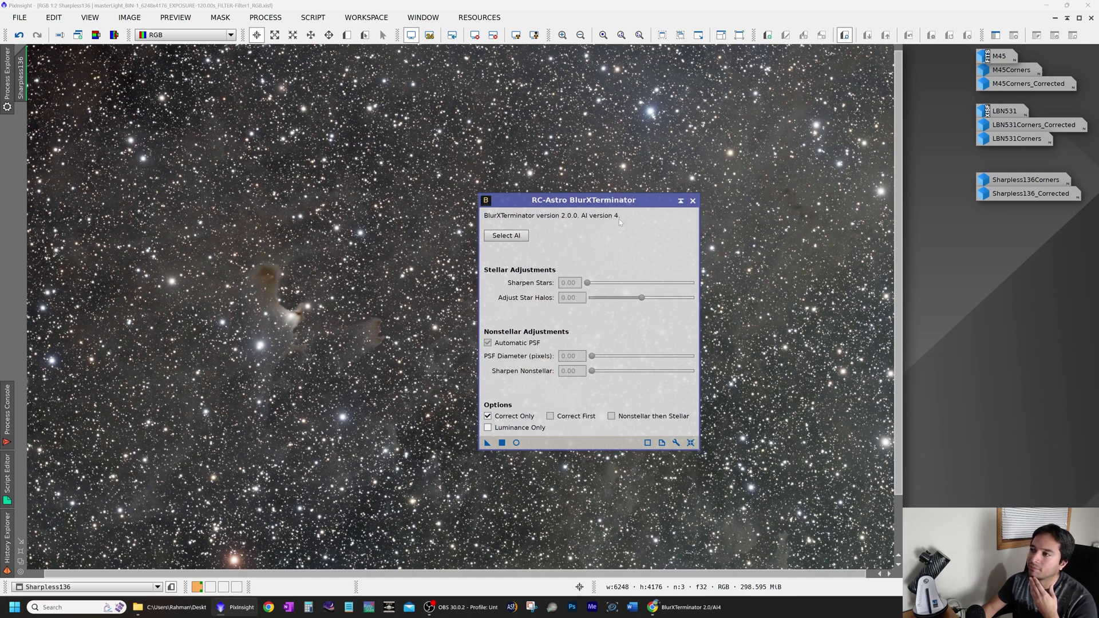
# Step: Load the BlurXTerminator.2.pb AI model file, then move the panel up-right off the nebula
pyautogui.click(506, 236)
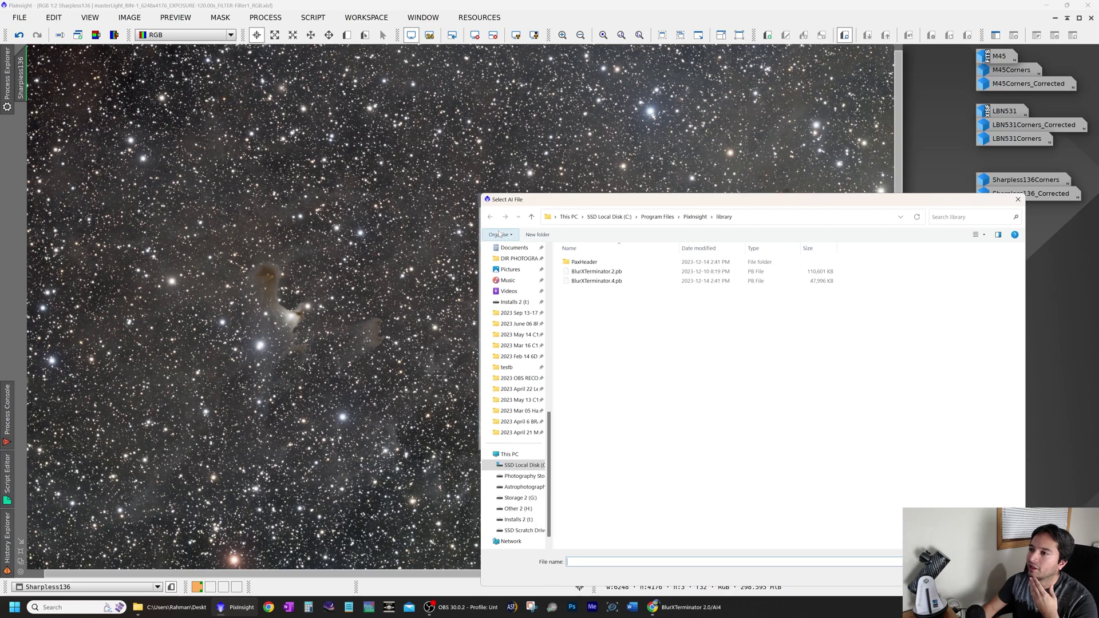
pyautogui.click(600, 271)
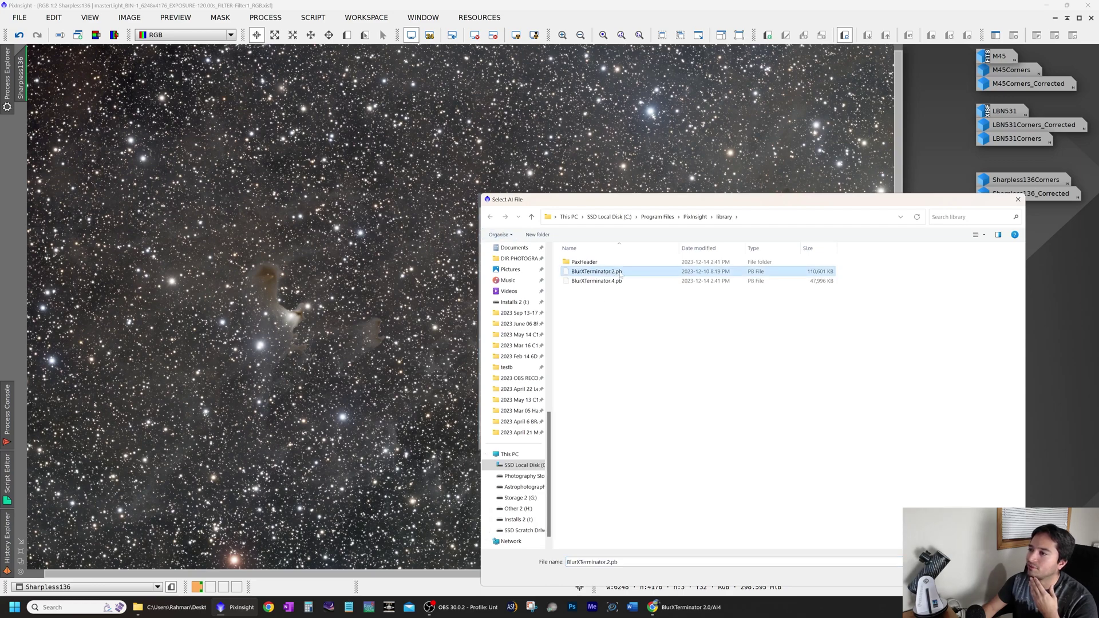
pyautogui.doubleClick(621, 274)
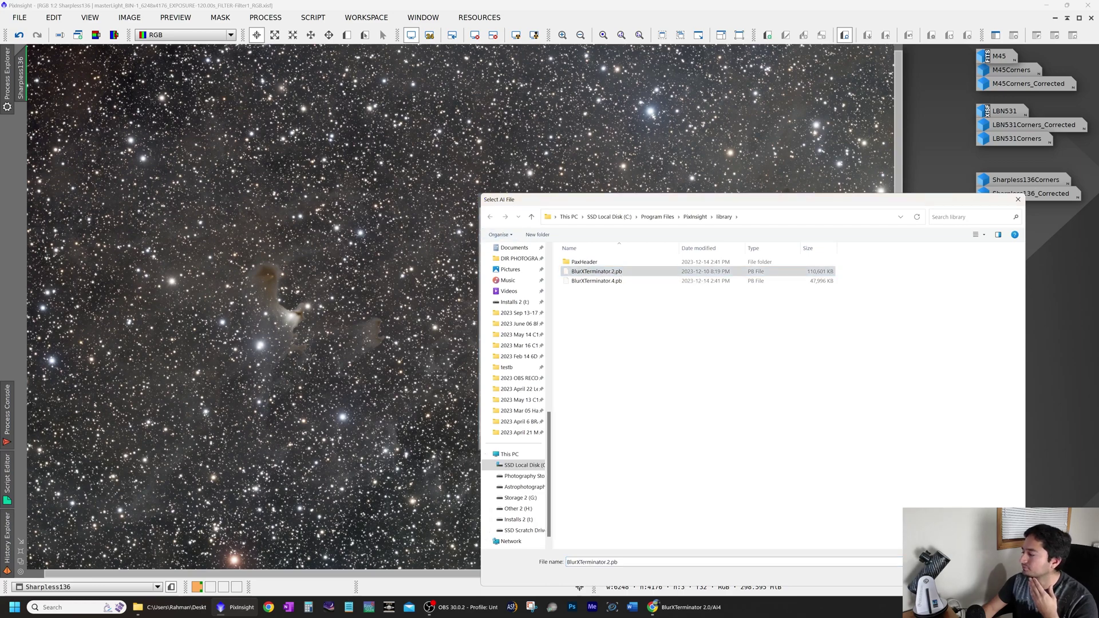
pyautogui.moveTo(574, 203); pyautogui.dragTo(588, 205)
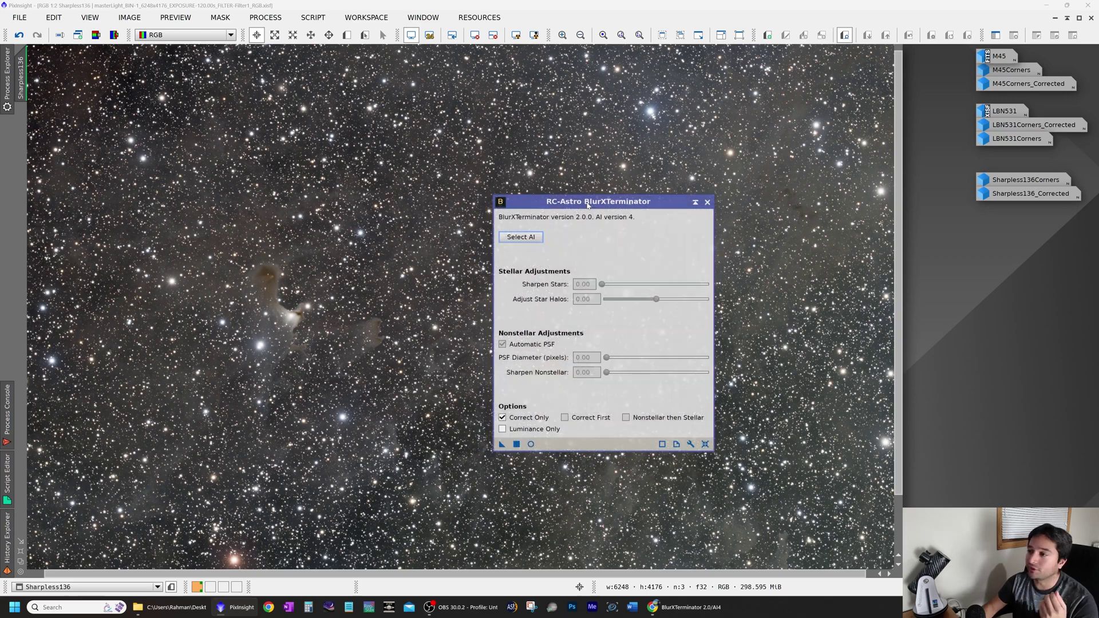
pyautogui.moveTo(589, 205); pyautogui.dragTo(667, 135)
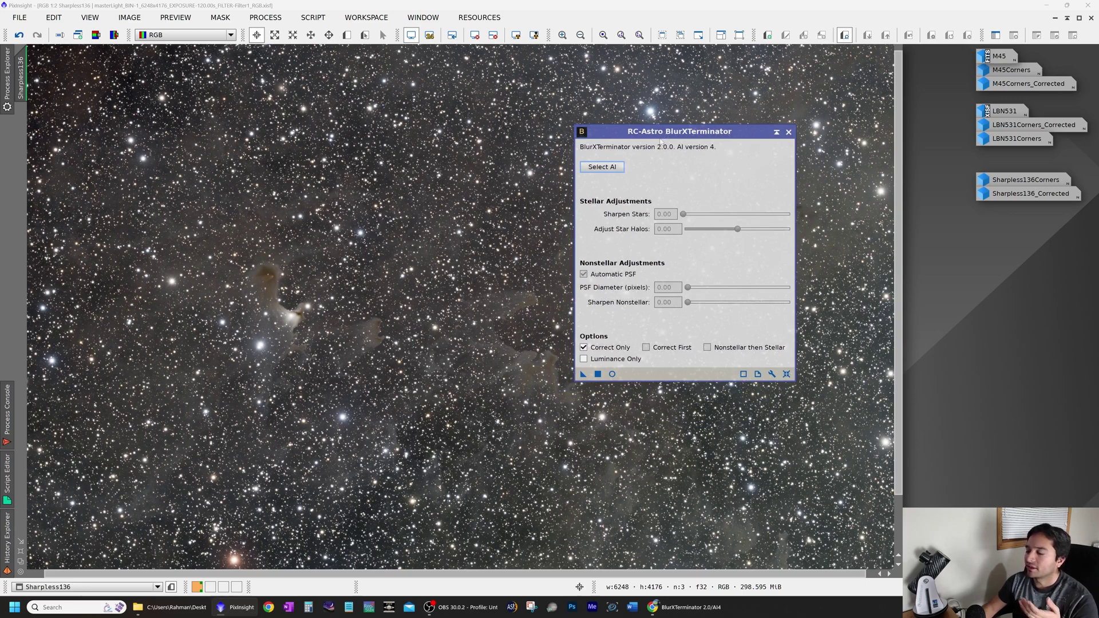
# Step: In Chrome, open the 'GPU acceleration for AI-powered tools' tab and highlight its heading
pyautogui.click(685, 607)
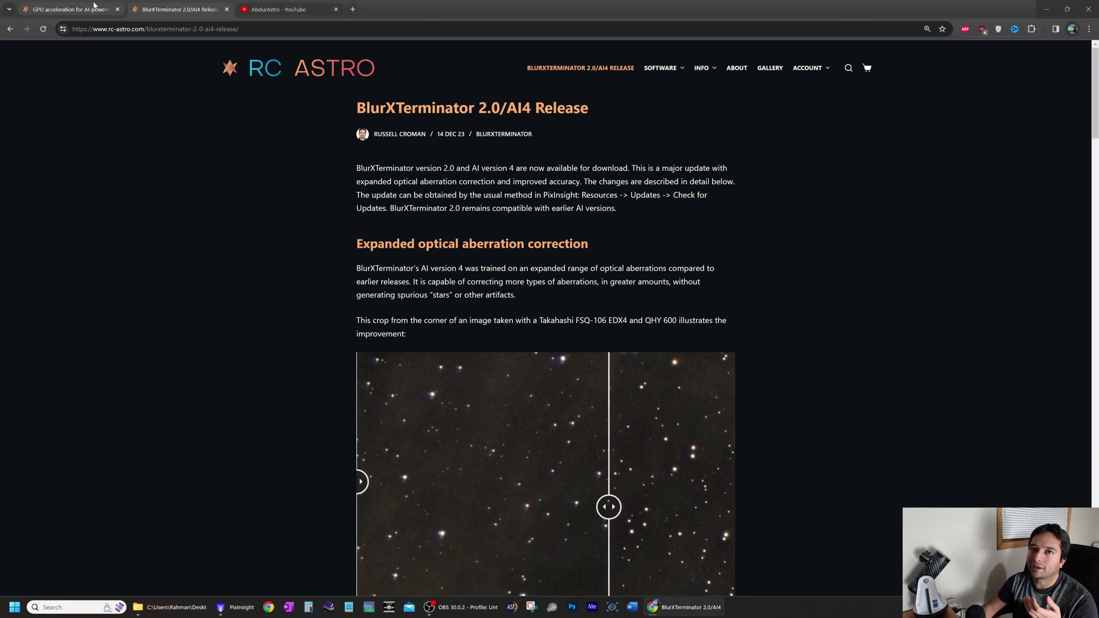
pyautogui.click(94, 5)
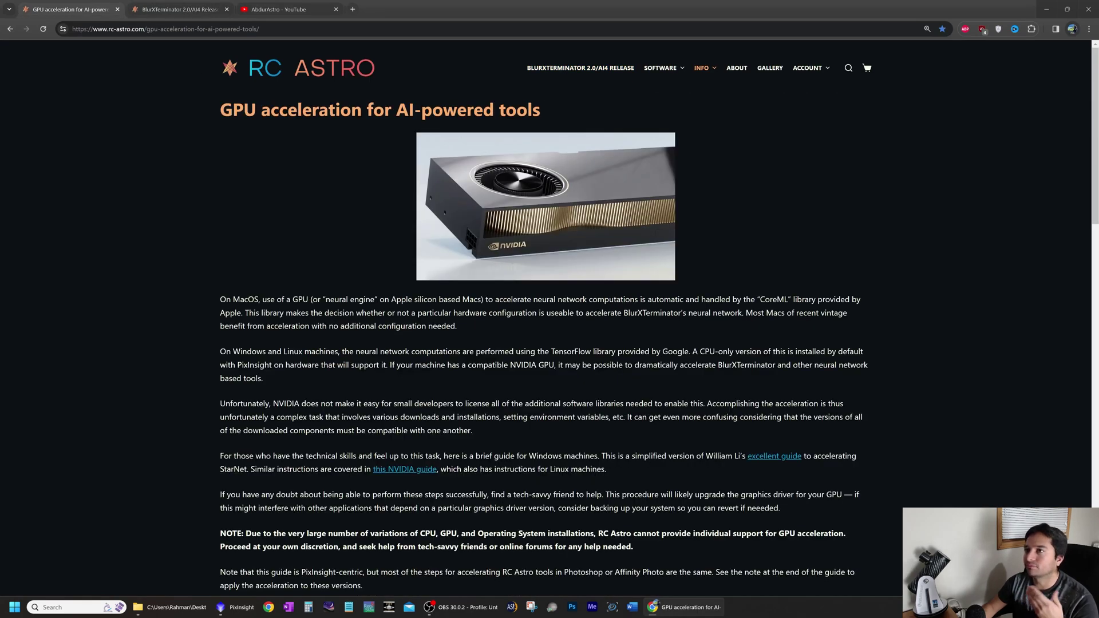
pyautogui.moveTo(396, 111); pyautogui.dragTo(542, 113)
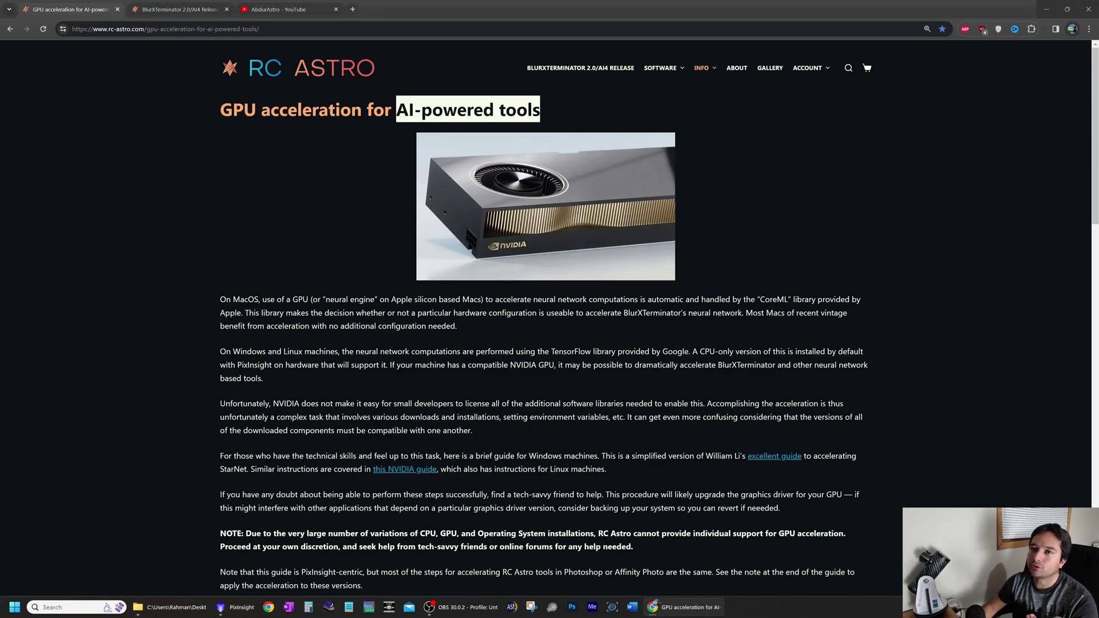
pyautogui.moveTo(220, 111); pyautogui.dragTo(408, 111)
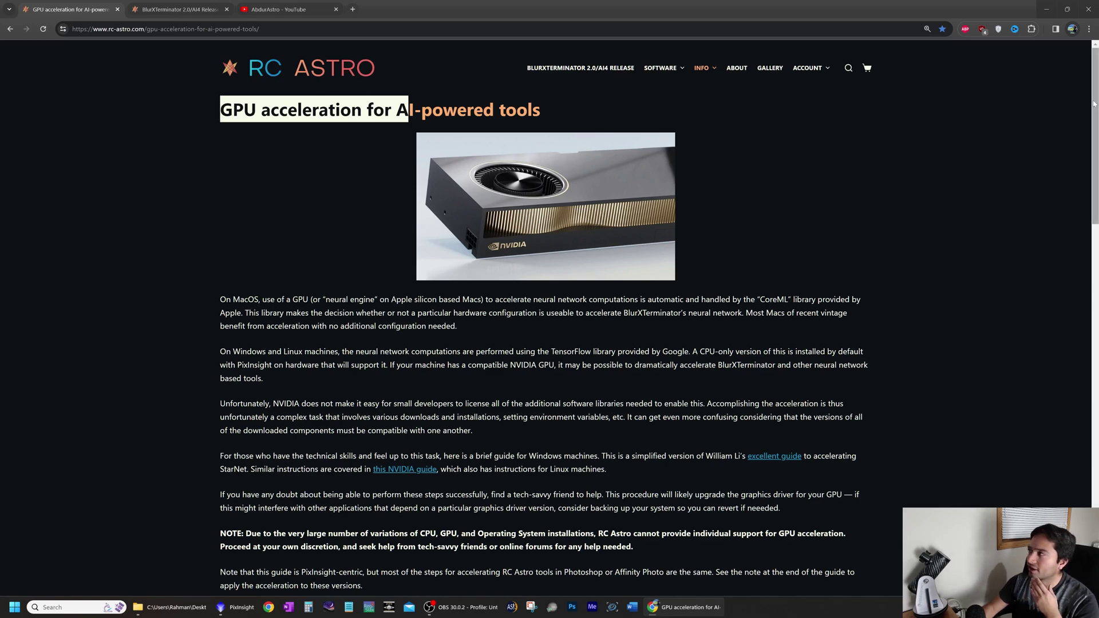
# Step: Scroll the GPU acceleration guide down through the Compatibility section
pyautogui.scroll(-2, 1018, 166)
pyautogui.scroll(-6, 549, 315)
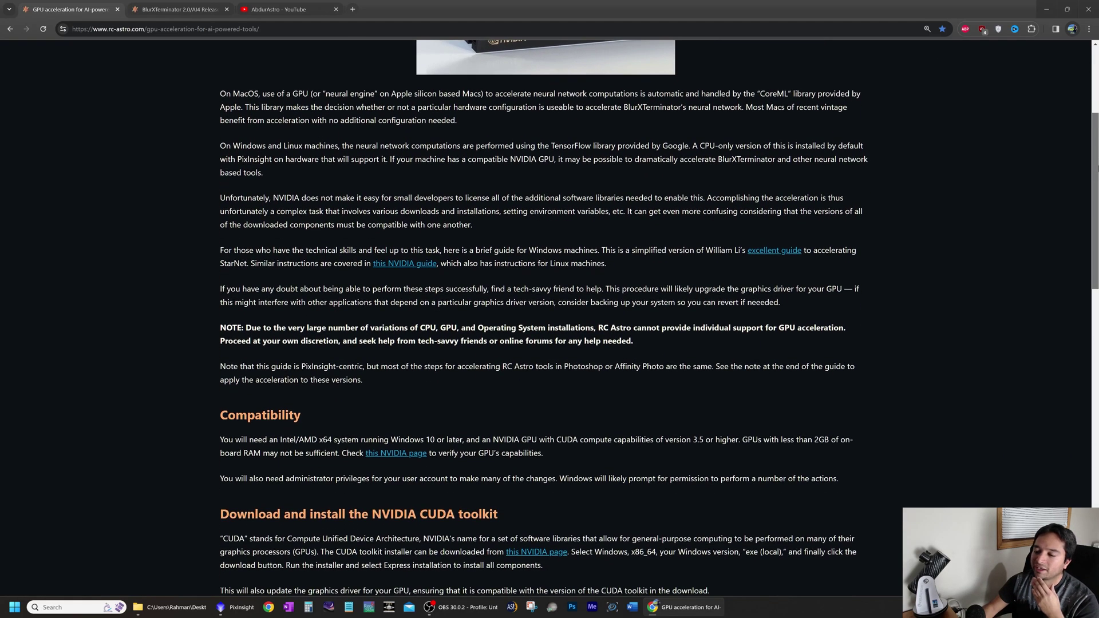
pyautogui.scroll(-3, 1087, 275)
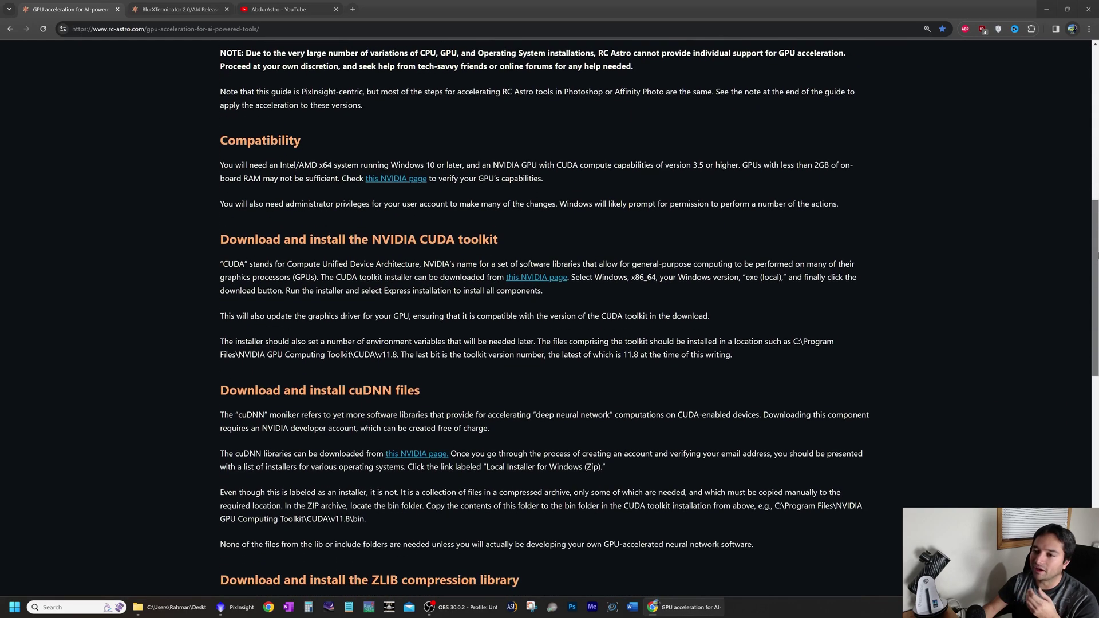
pyautogui.scroll(-4, 1087, 274)
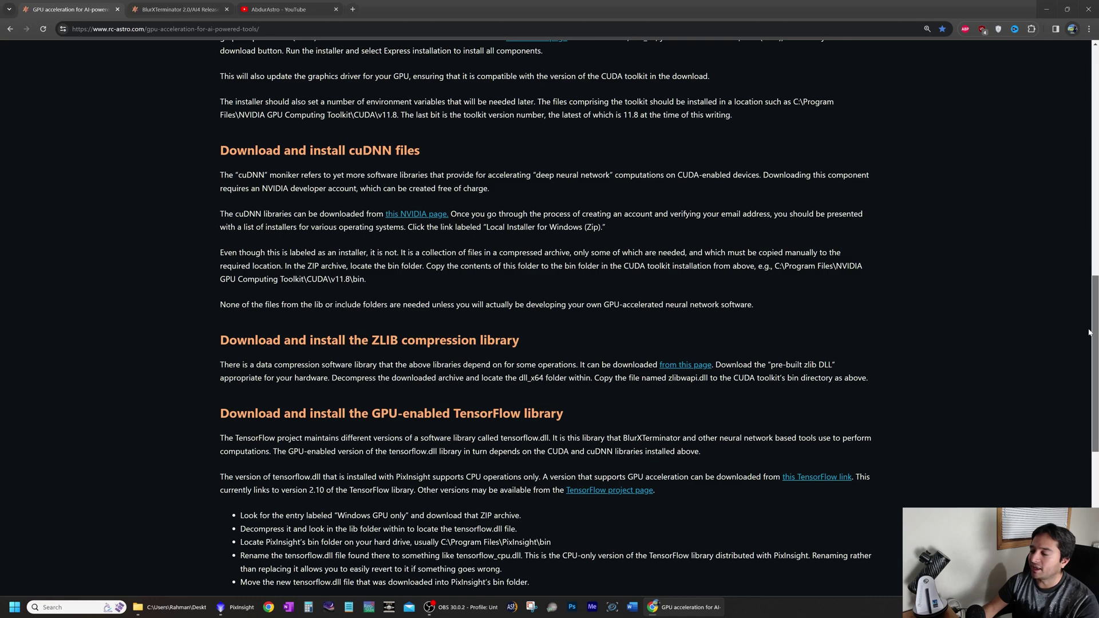
pyautogui.scroll(-4, 1090, 333)
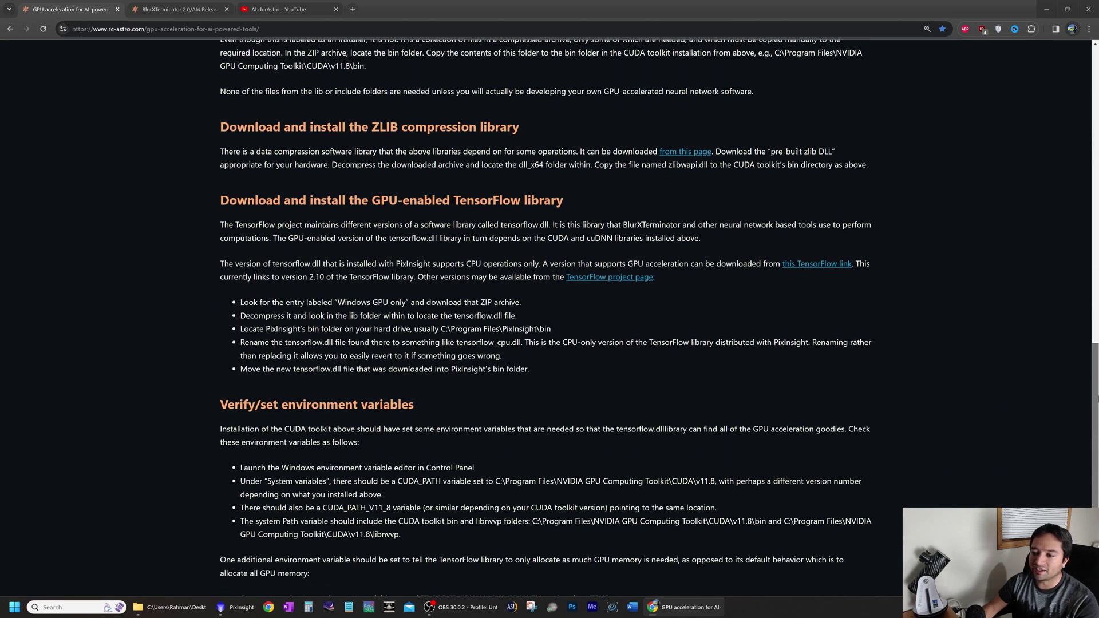
pyautogui.scroll(-4, 1090, 332)
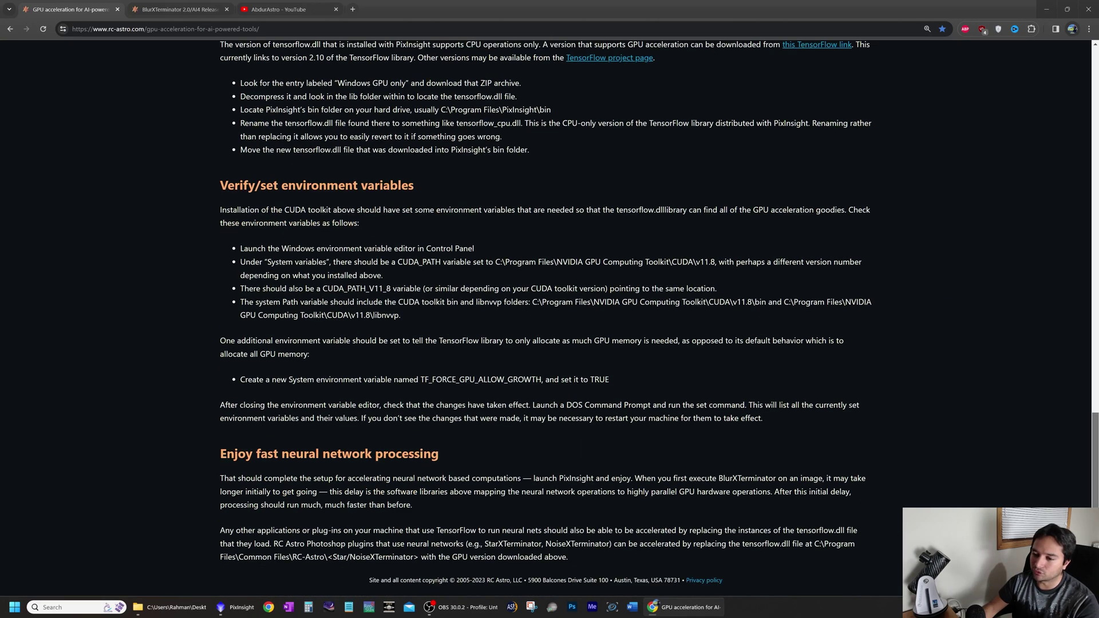
pyautogui.moveTo(1094, 488); pyautogui.dragTo(1009, 251)
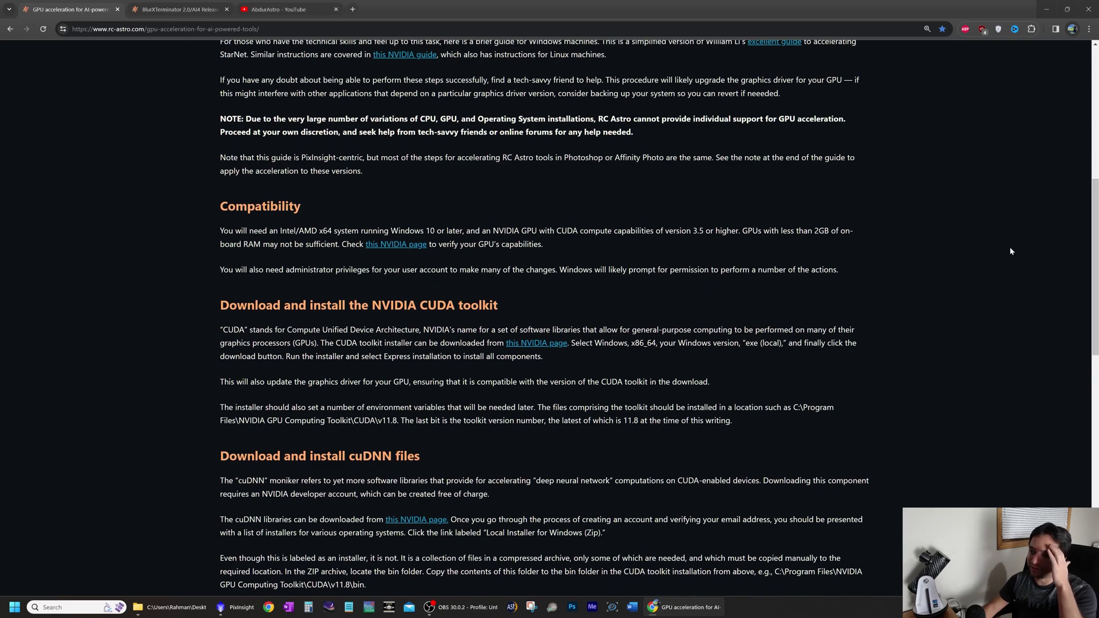
pyautogui.scroll(-1, 550, 315)
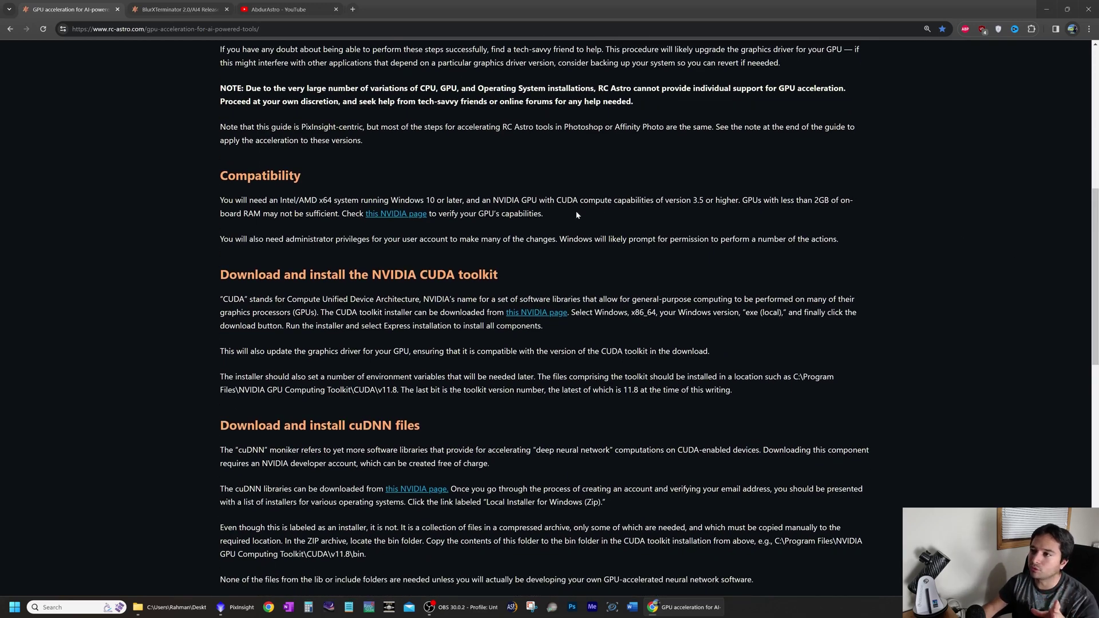
pyautogui.scroll(1, 576, 213)
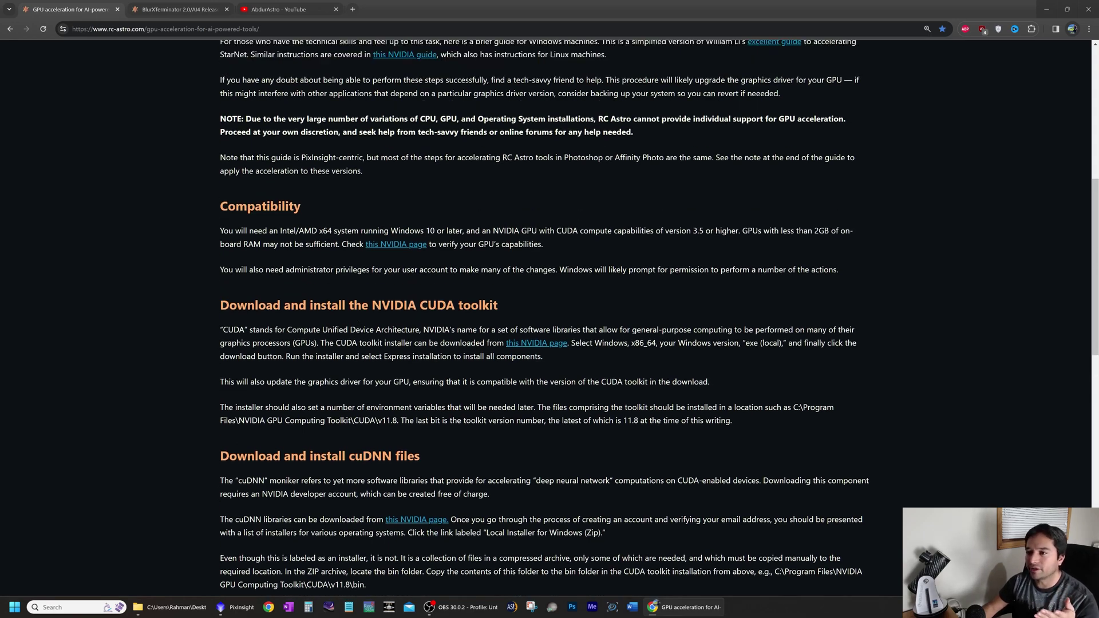
# Step: Highlight the NVIDIA CUDA toolkit heading and read its Windows, x86_64, 'exe (local)' download instructions
pyautogui.moveTo(372, 305); pyautogui.dragTo(500, 305)
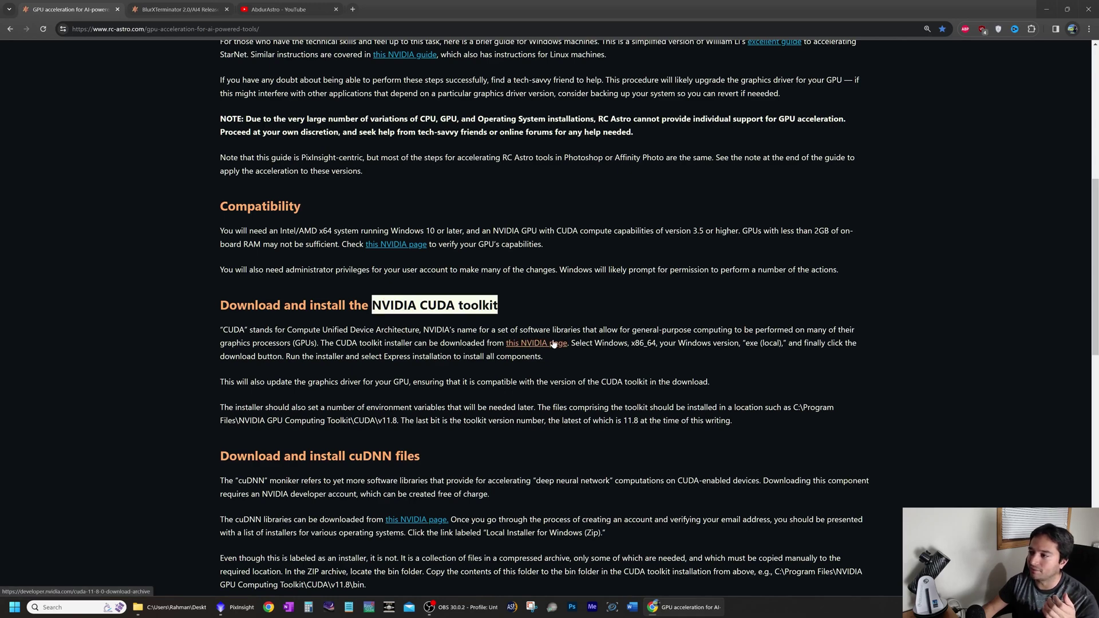
pyautogui.scroll(-3, 553, 344)
pyautogui.moveTo(613, 267)
pyautogui.mouseDown()
pyautogui.moveTo(673, 266)
pyautogui.moveTo(634, 267)
pyautogui.mouseUp()
pyautogui.click(659, 278)
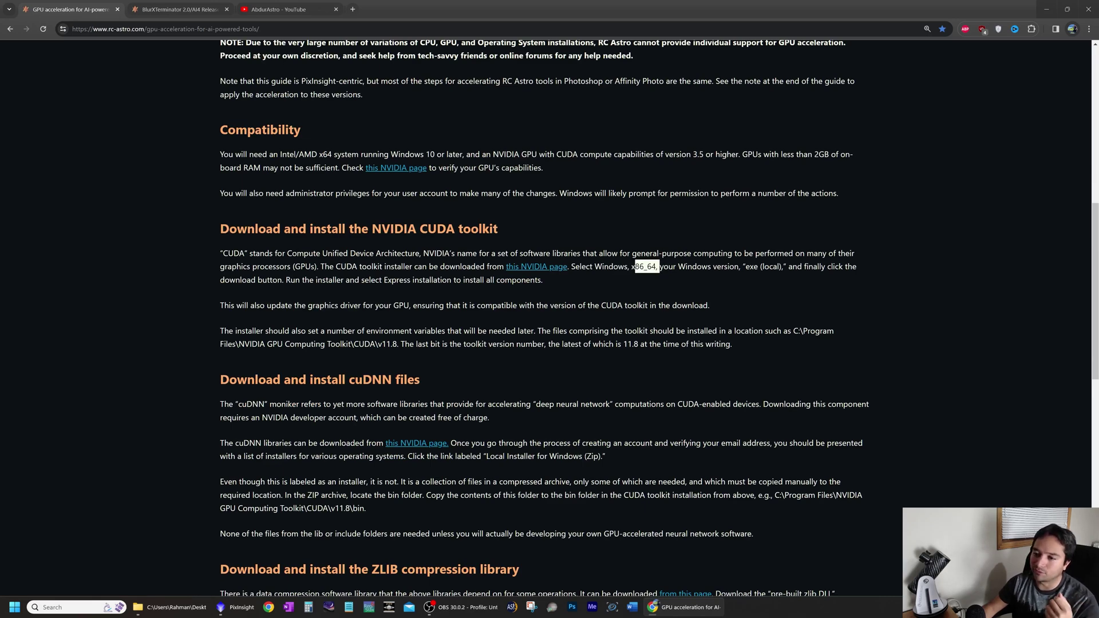
# Step: Scroll on, highlighting the cuDNN files, ZLIB and GPU-enabled TensorFlow library headings
pyautogui.scroll(-3, 595, 281)
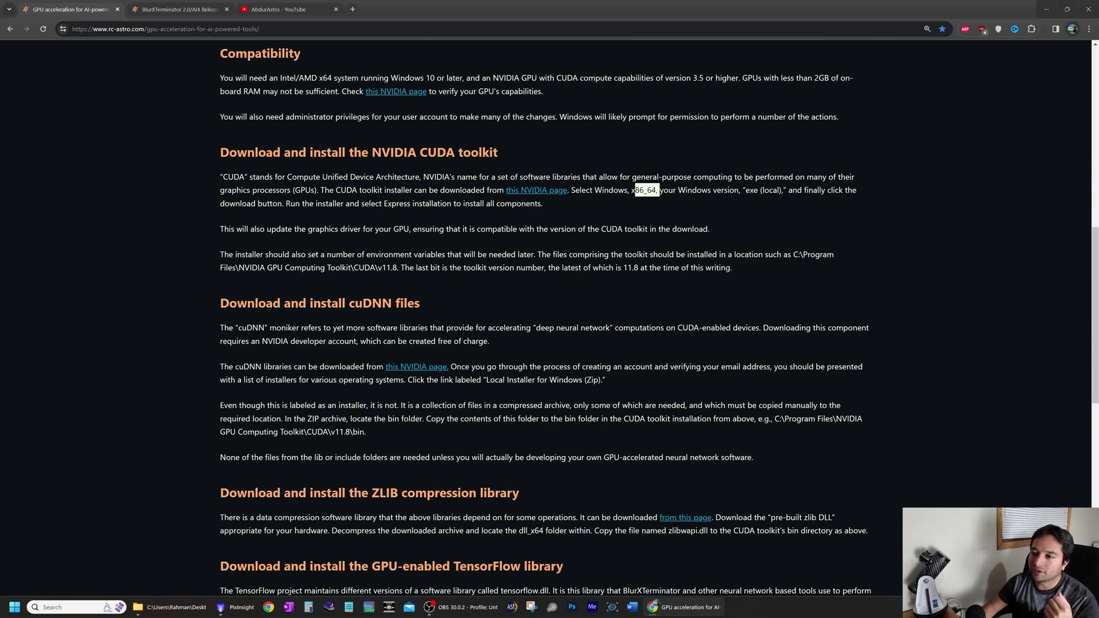
pyautogui.moveTo(348, 303); pyautogui.dragTo(420, 304)
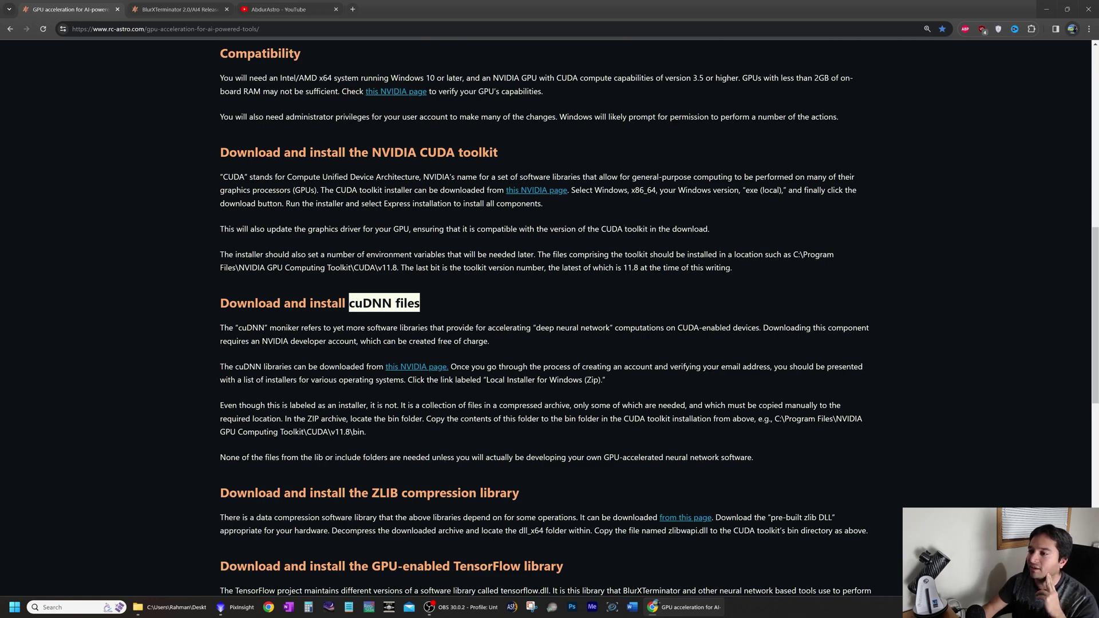
pyautogui.scroll(-4, 507, 382)
pyautogui.moveTo(371, 370); pyautogui.dragTo(520, 369)
pyautogui.scroll(-2, 520, 370)
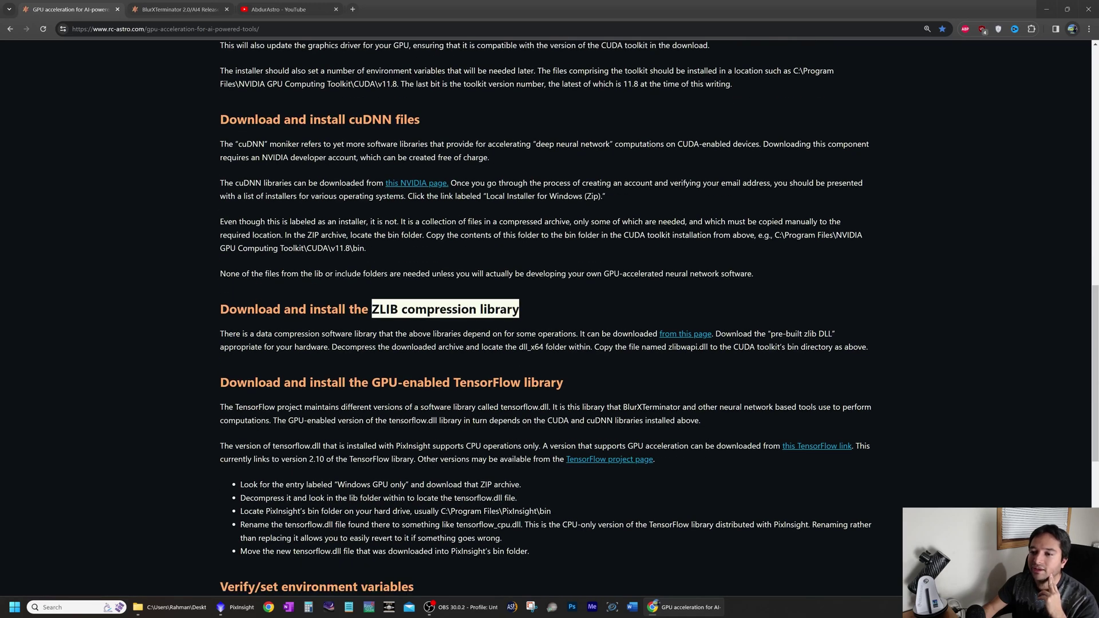
pyautogui.moveTo(372, 382); pyautogui.dragTo(591, 387)
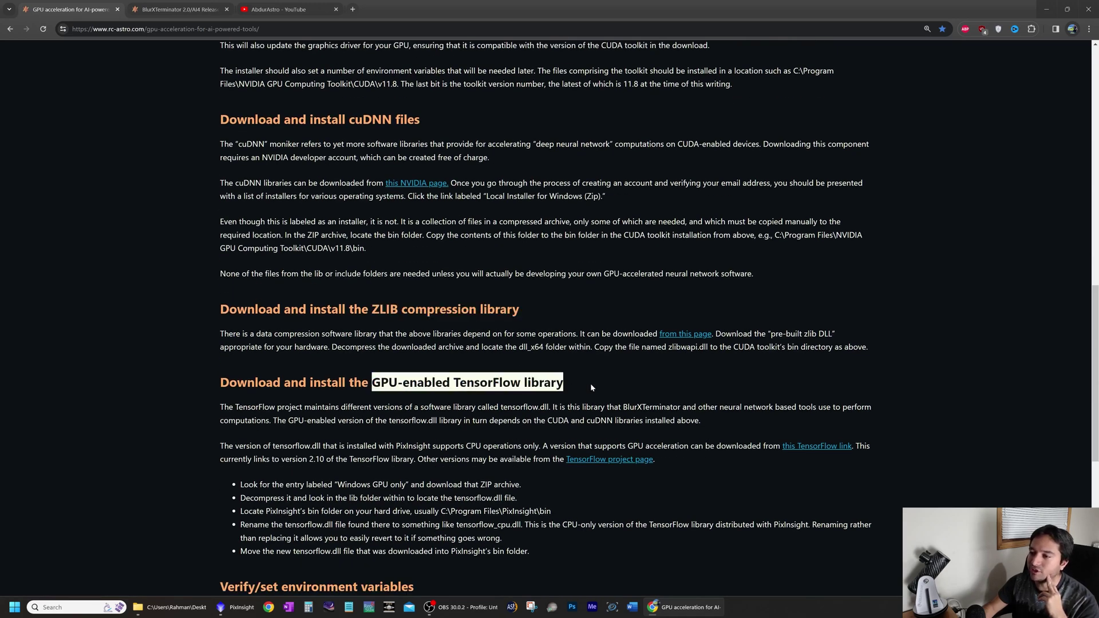
# Step: Highlight the environment variable checklist, then jump back to the guide's top with Home
pyautogui.scroll(-4, 590, 378)
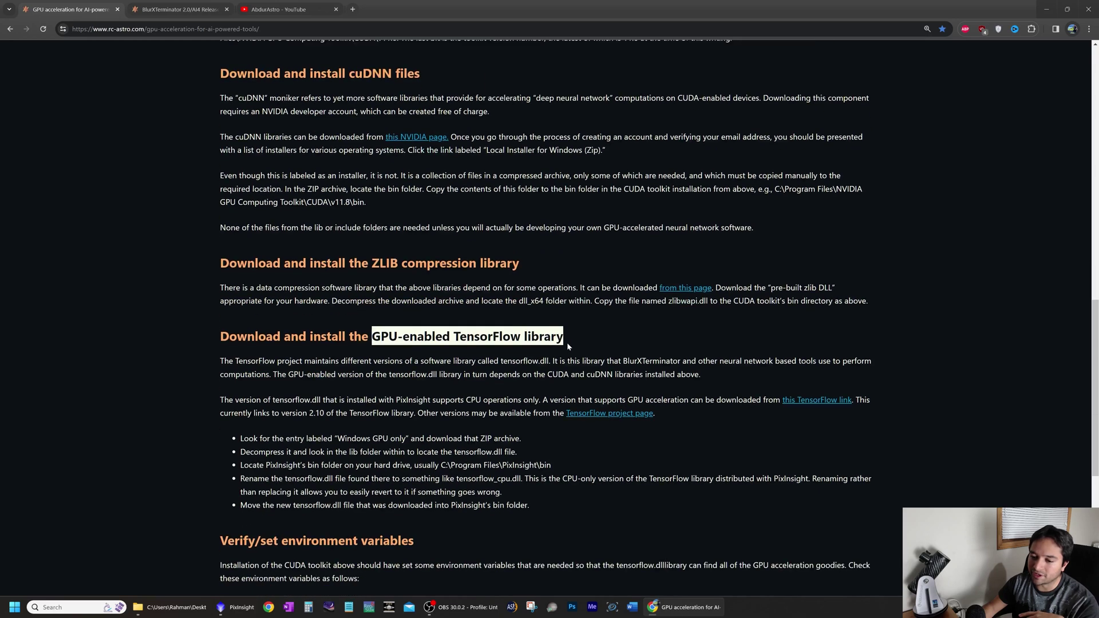
pyautogui.scroll(-3, 509, 361)
pyautogui.moveTo(266, 421); pyautogui.dragTo(456, 487)
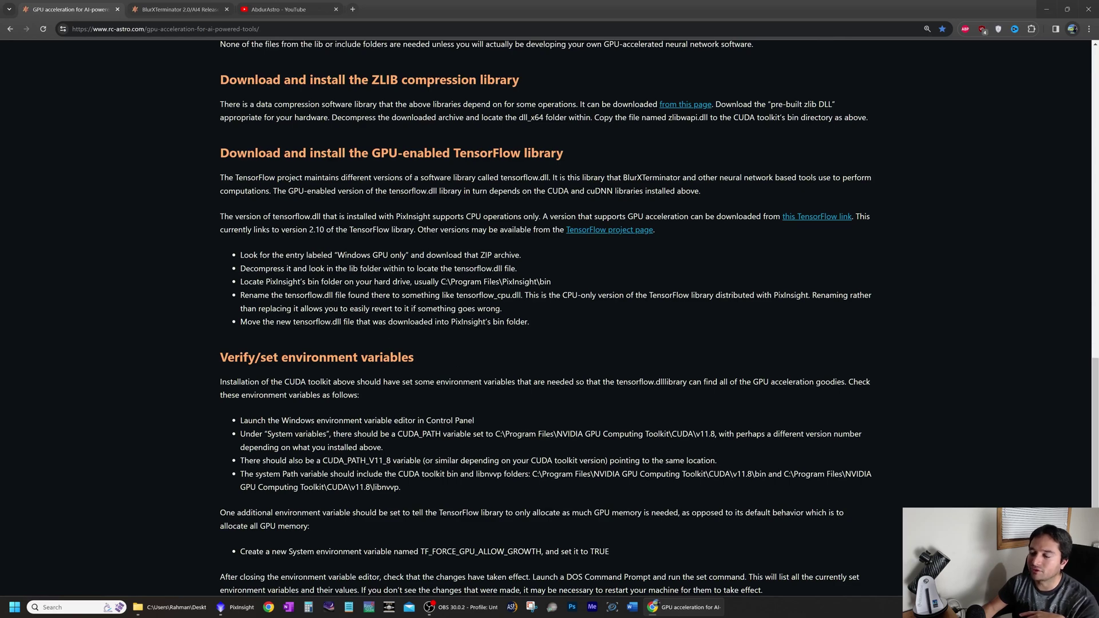
pyautogui.scroll(-3, 416, 372)
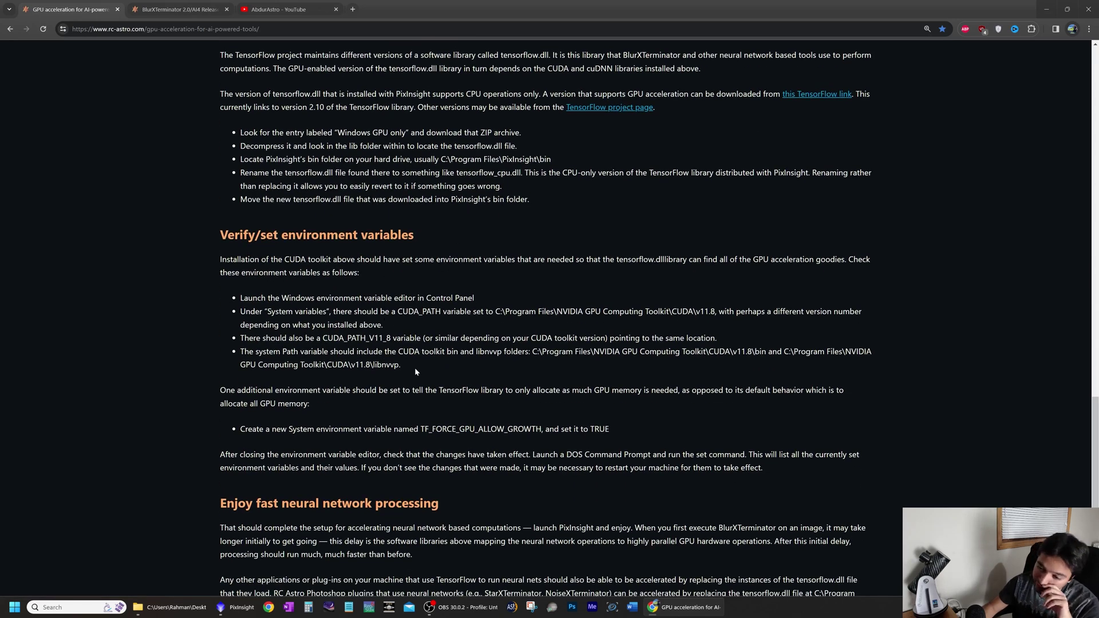
pyautogui.scroll(-1, 415, 371)
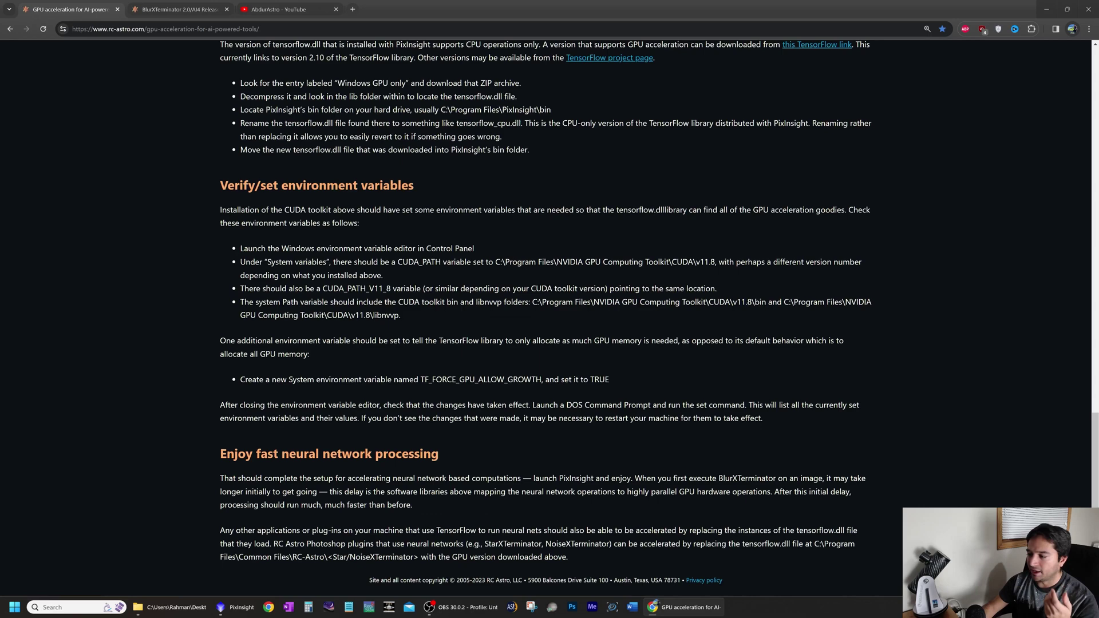
pyautogui.scroll(1, 565, 425)
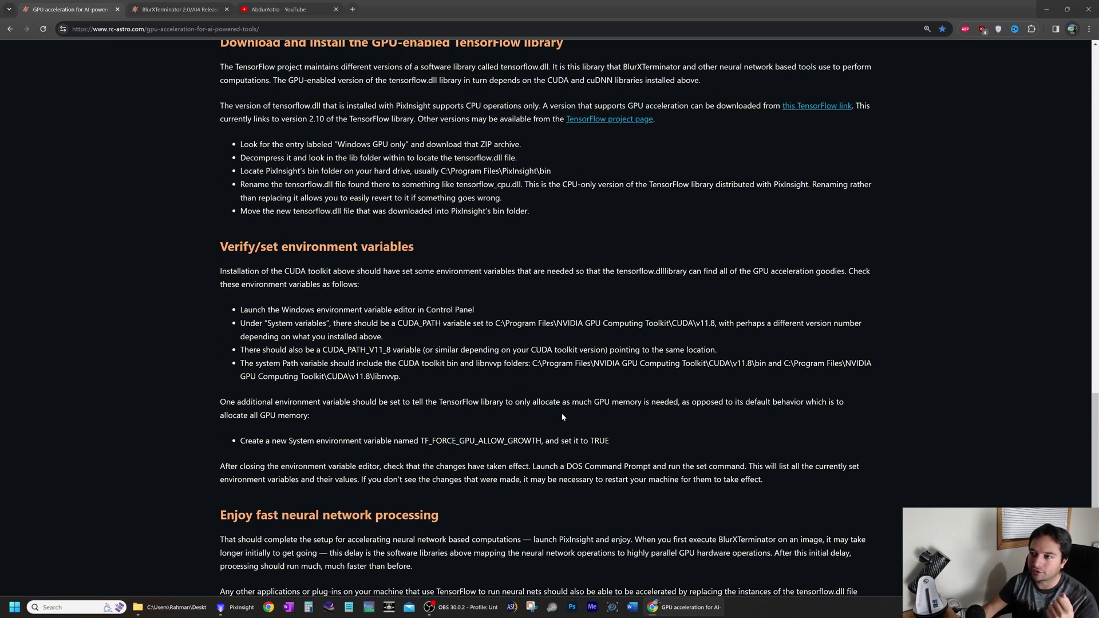
pyautogui.scroll(1, 561, 413)
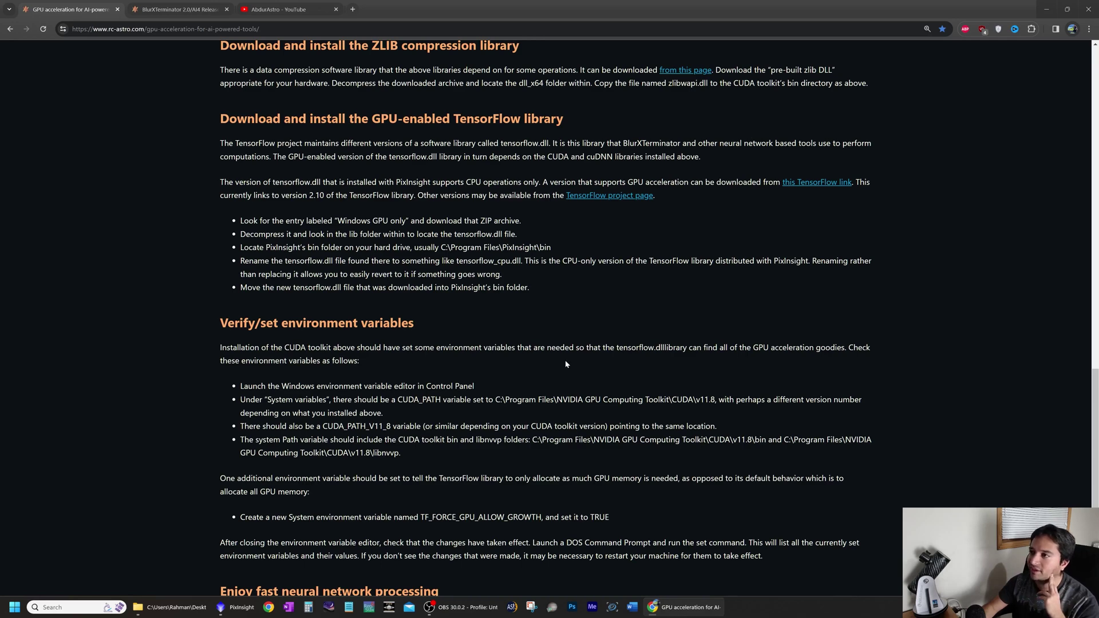
pyautogui.scroll(2, 566, 364)
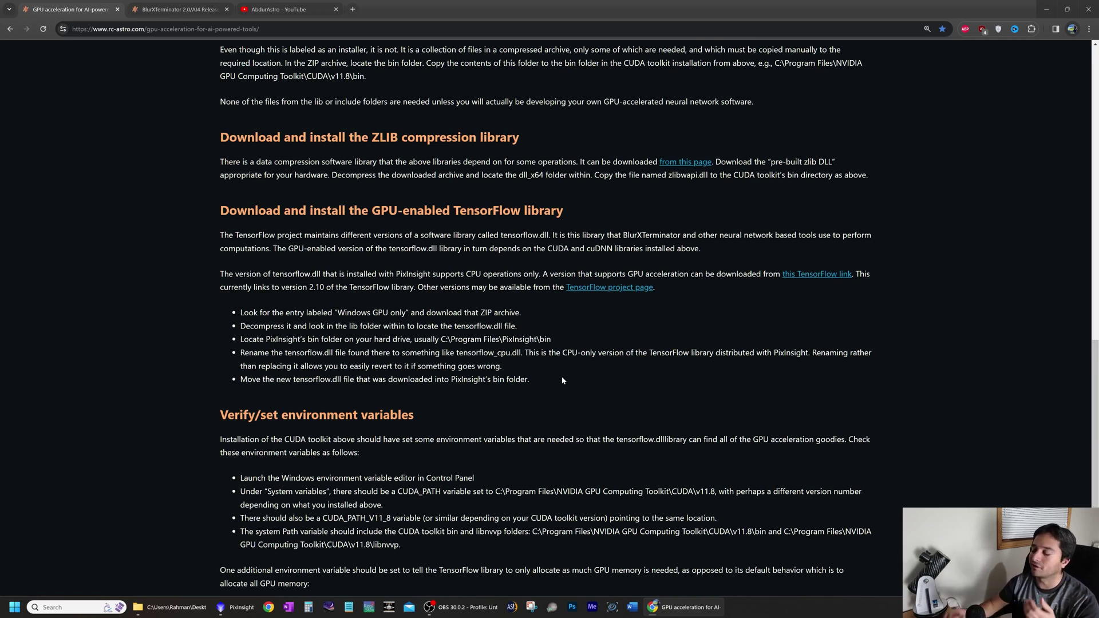
pyautogui.press('Home')
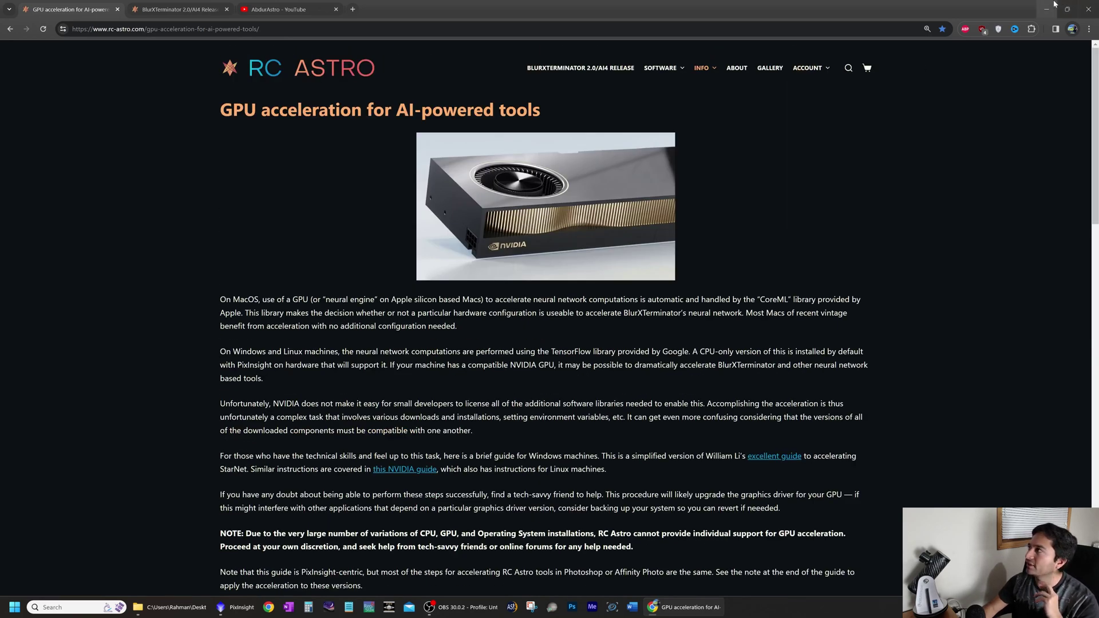
# Step: In PixInsight, iconize Sharpless136, open the M45 raw frame and move BlurXTerminator to the right
pyautogui.click(1046, 9)
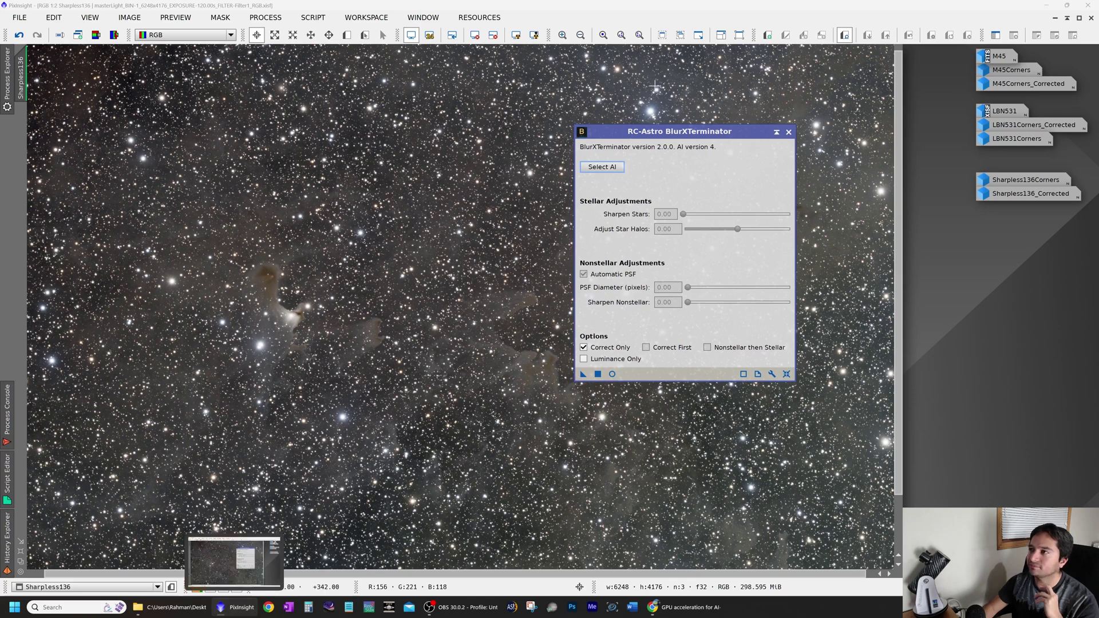
pyautogui.moveTo(713, 137); pyautogui.dragTo(1012, 285)
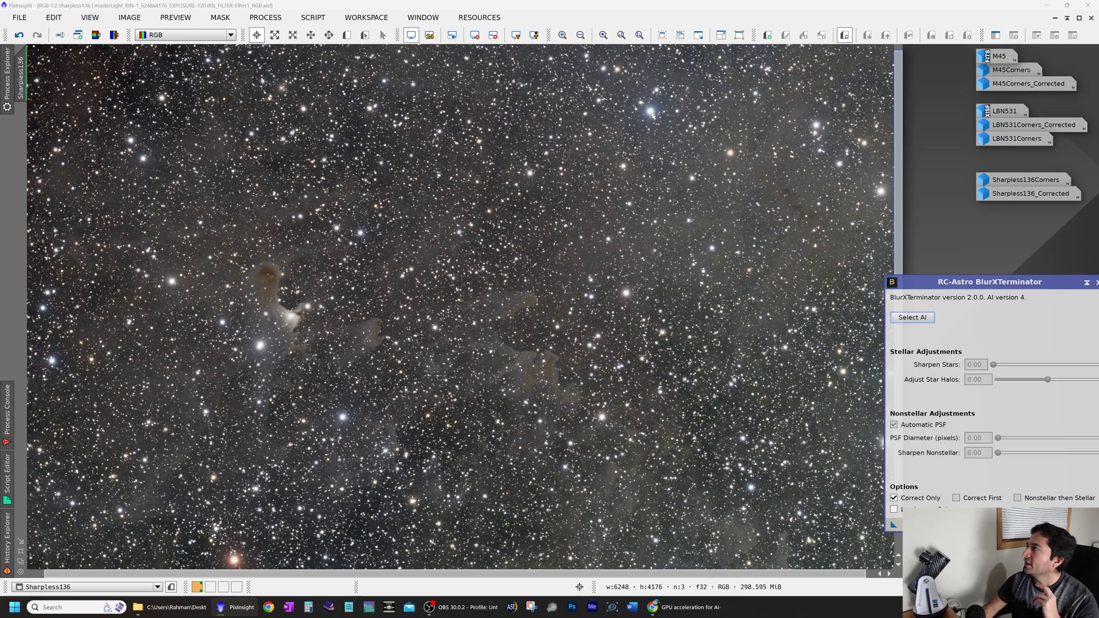
pyautogui.click(1055, 19)
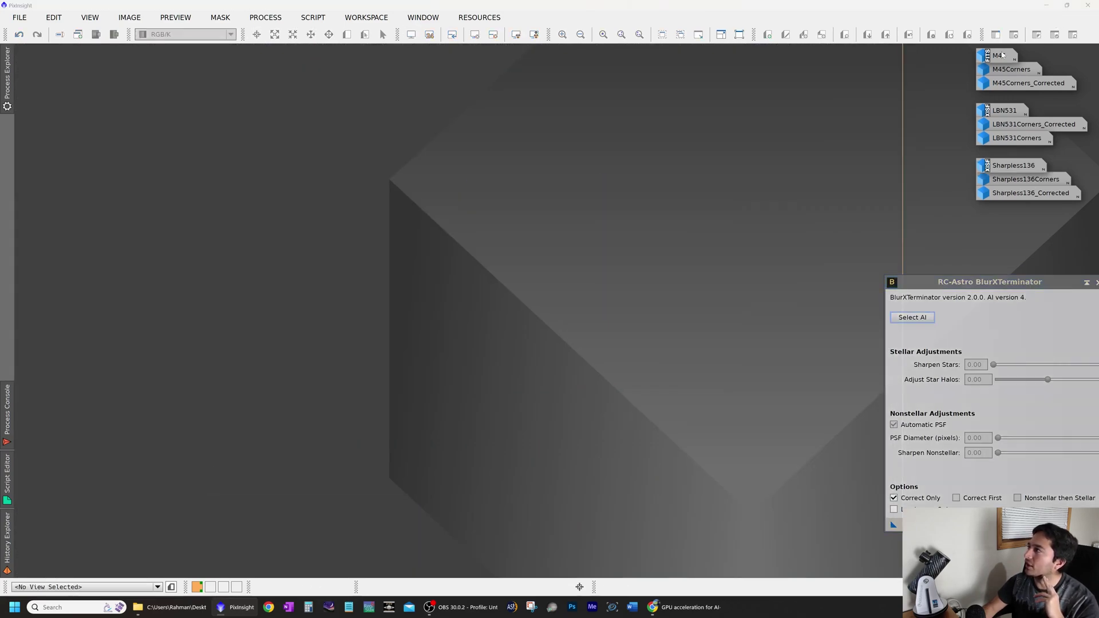
pyautogui.doubleClick(1001, 55)
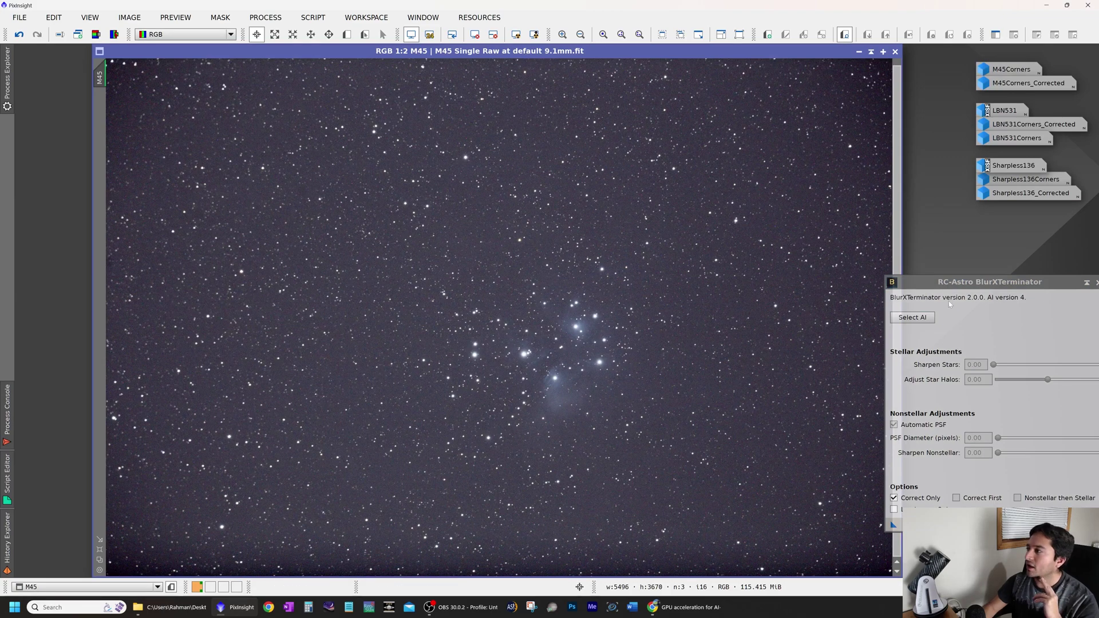
pyautogui.moveTo(948, 286); pyautogui.dragTo(976, 283)
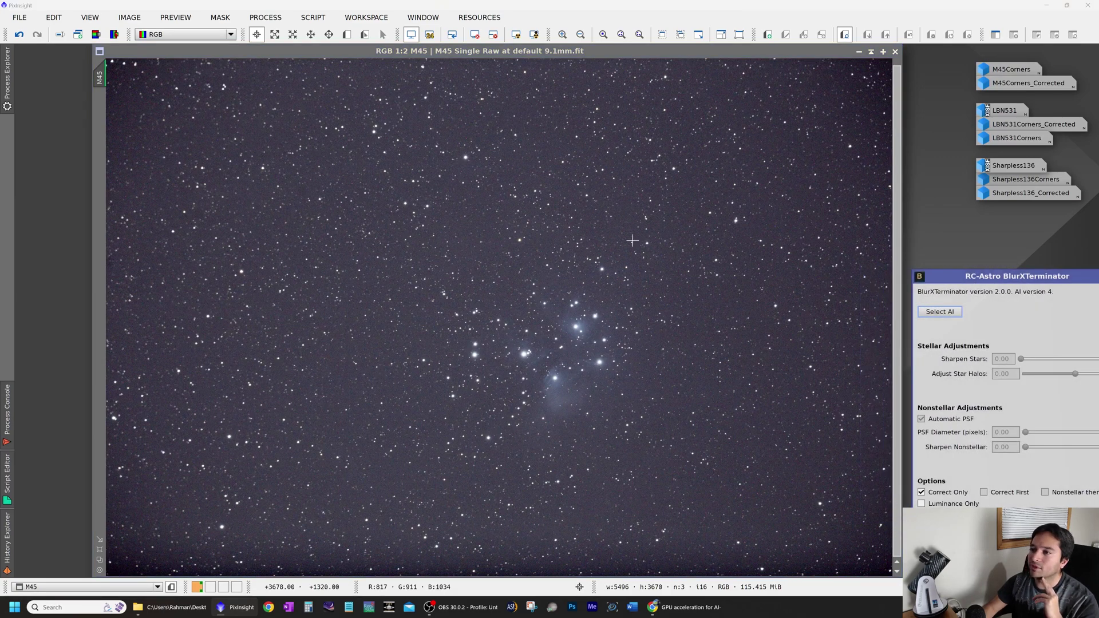
pyautogui.click(553, 317)
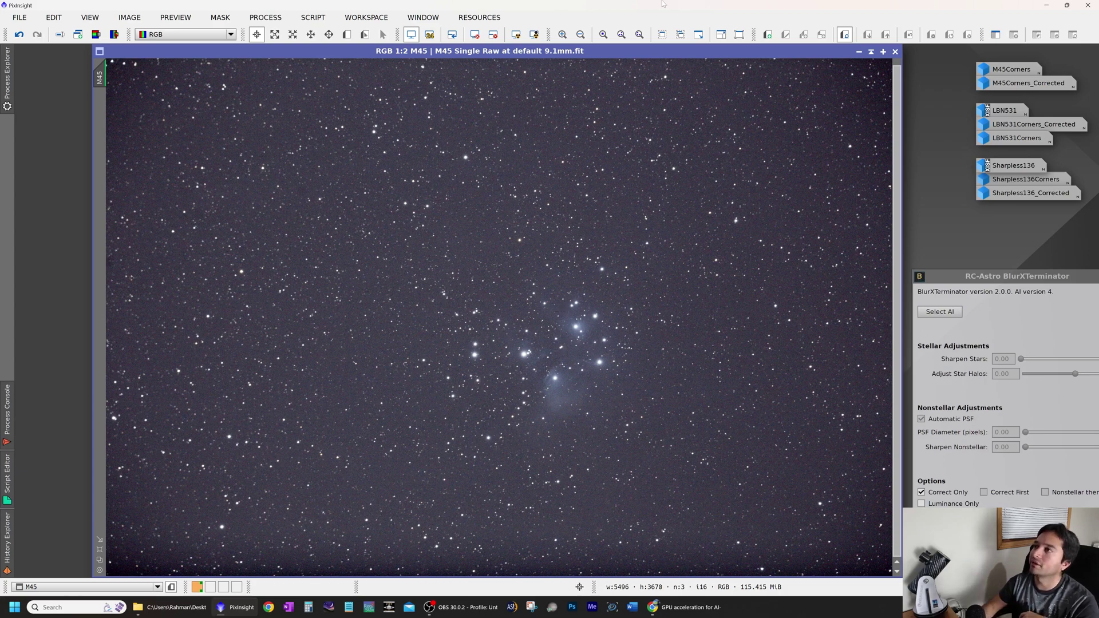
# Step: View M45 at 1:1 and pan across the Pleiades core and the frame corners
pyautogui.click(602, 35)
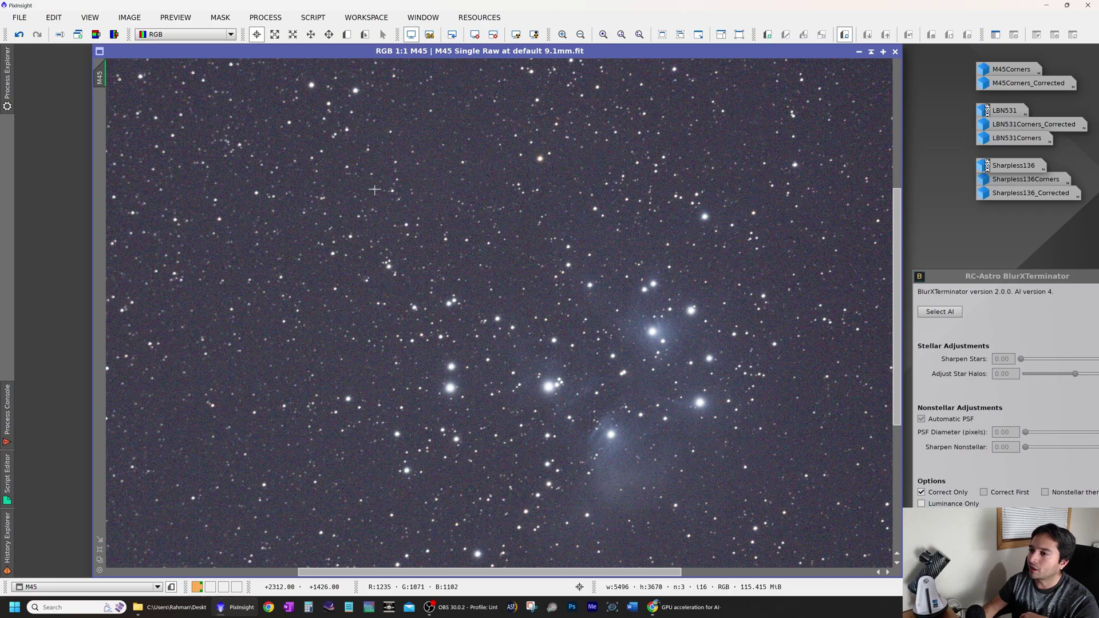
pyautogui.moveTo(344, 147); pyautogui.dragTo(433, 341)
pyautogui.moveTo(675, 471); pyautogui.dragTo(201, 76)
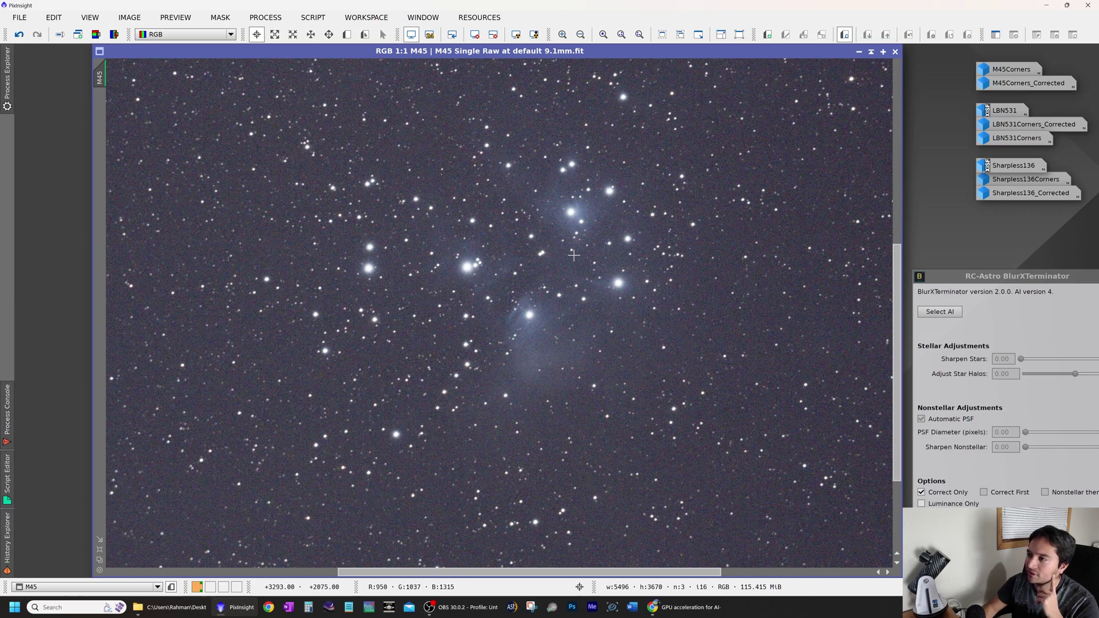
pyautogui.moveTo(304, 109); pyautogui.dragTo(624, 447)
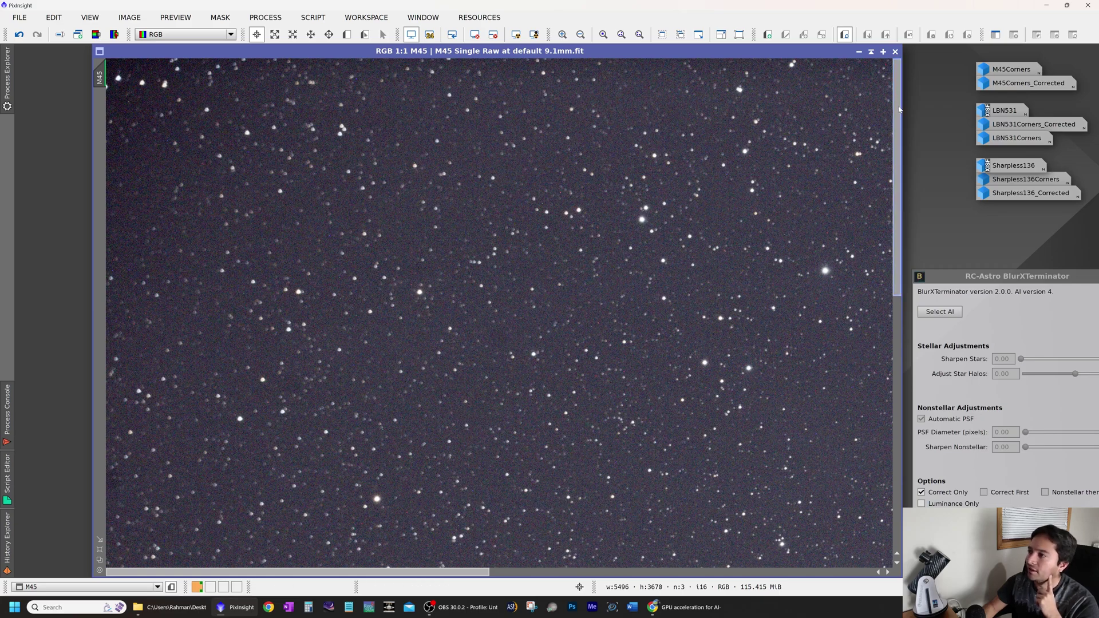
pyautogui.moveTo(897, 187); pyautogui.dragTo(898, 441)
pyautogui.moveTo(297, 571); pyautogui.dragTo(680, 572)
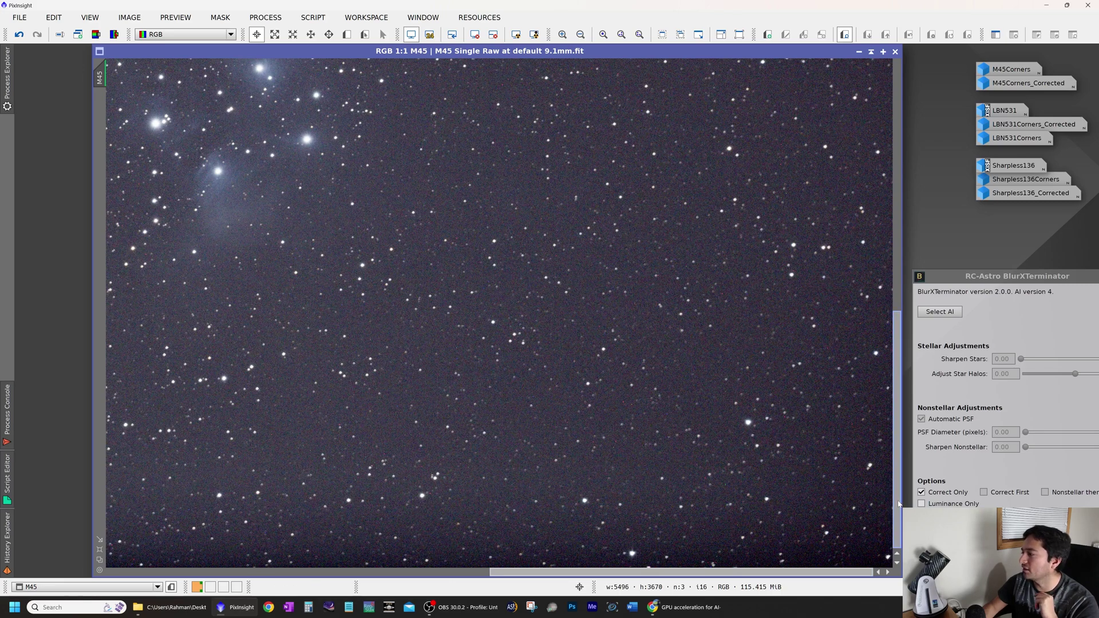
pyautogui.moveTo(897, 487); pyautogui.dragTo(899, 234)
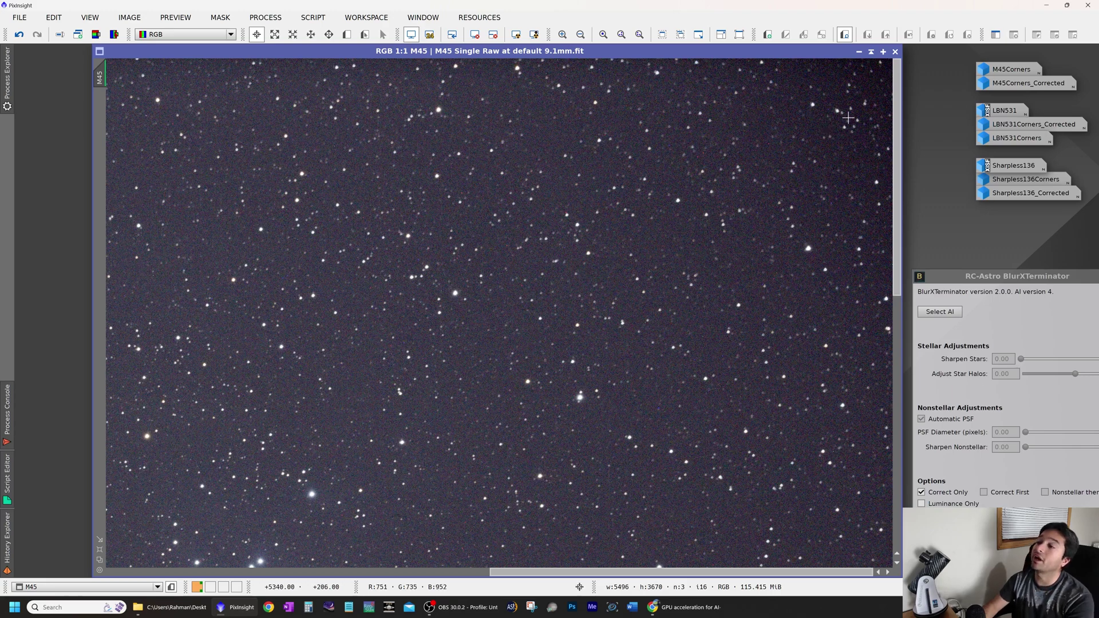
# Step: Iconize M45, glance at the Image Analysis scripts, then open M45Corners maximized
pyautogui.click(859, 51)
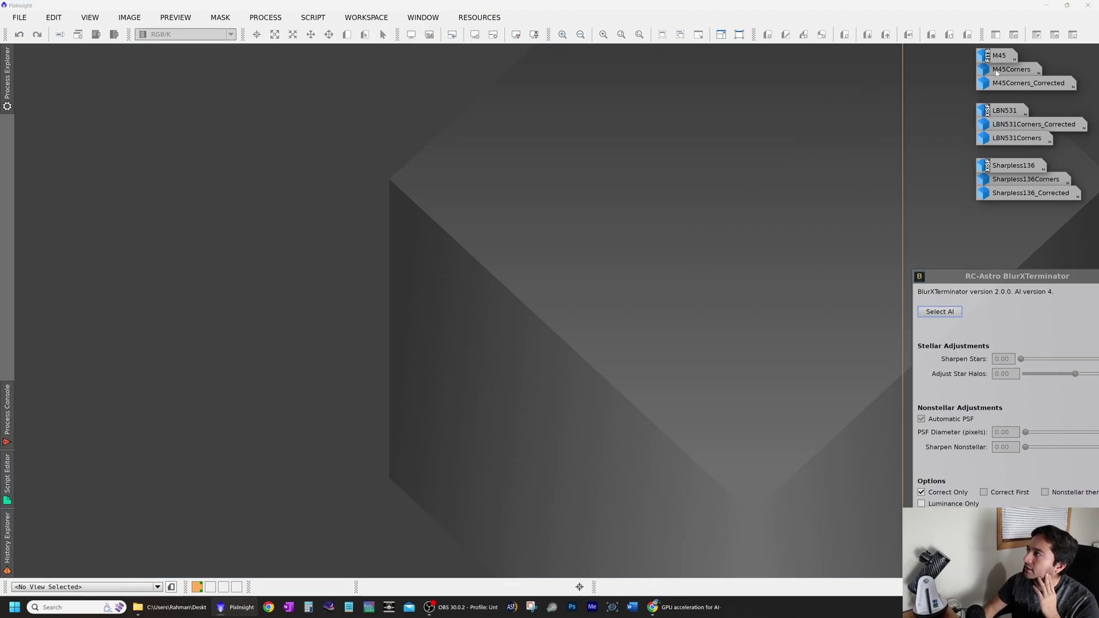
pyautogui.click(323, 15)
pyautogui.moveTo(388, 97)
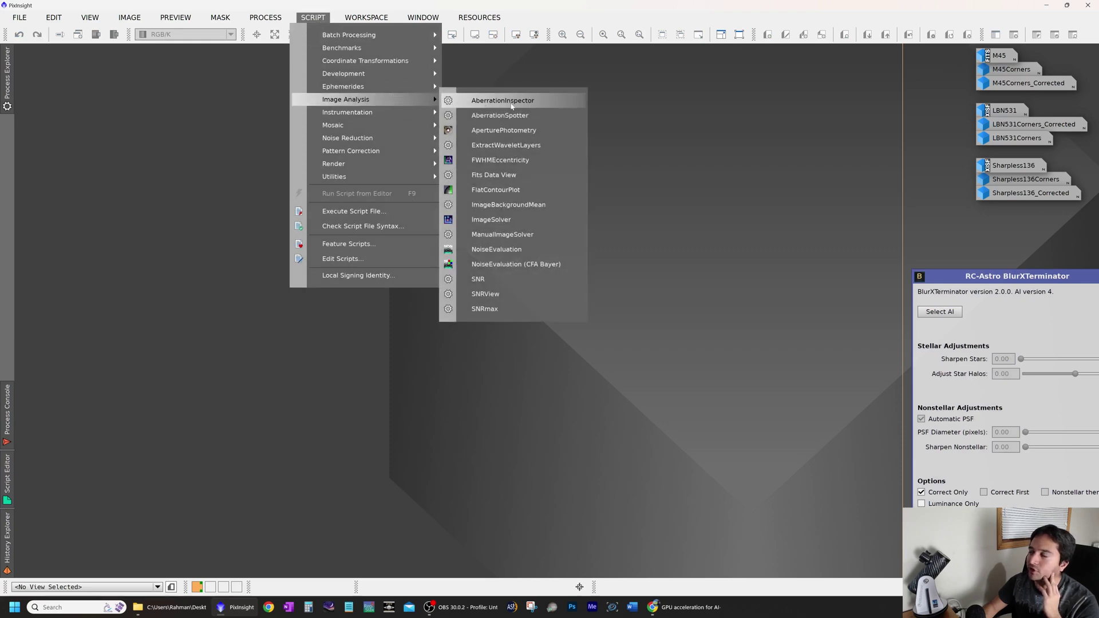
pyautogui.press('Escape')
pyautogui.press('Escape')
pyautogui.doubleClick(999, 69)
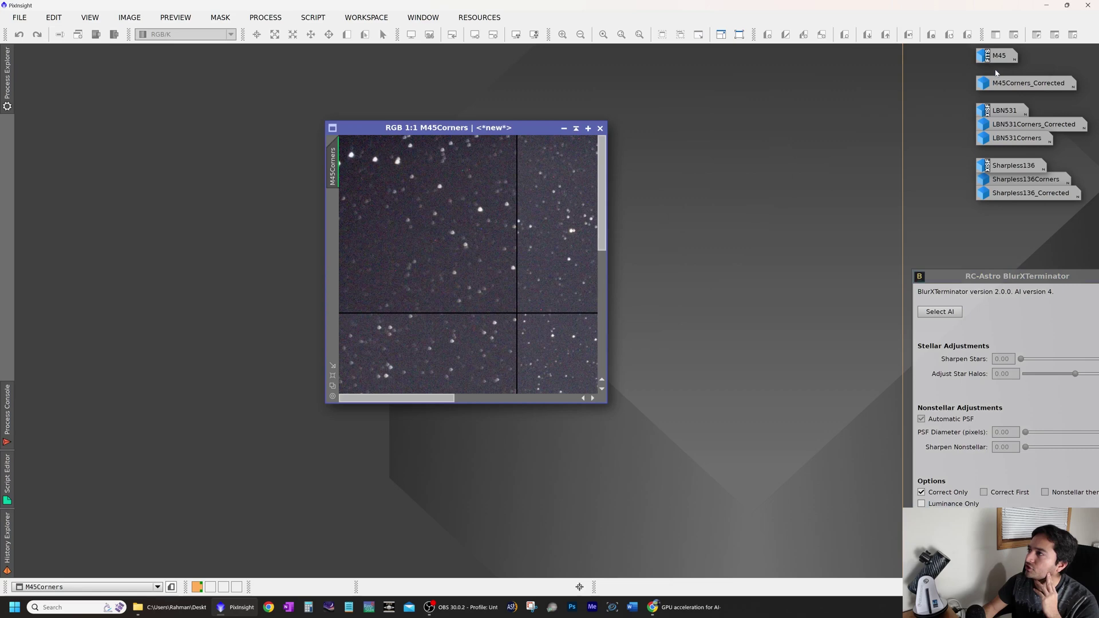
pyautogui.click(588, 128)
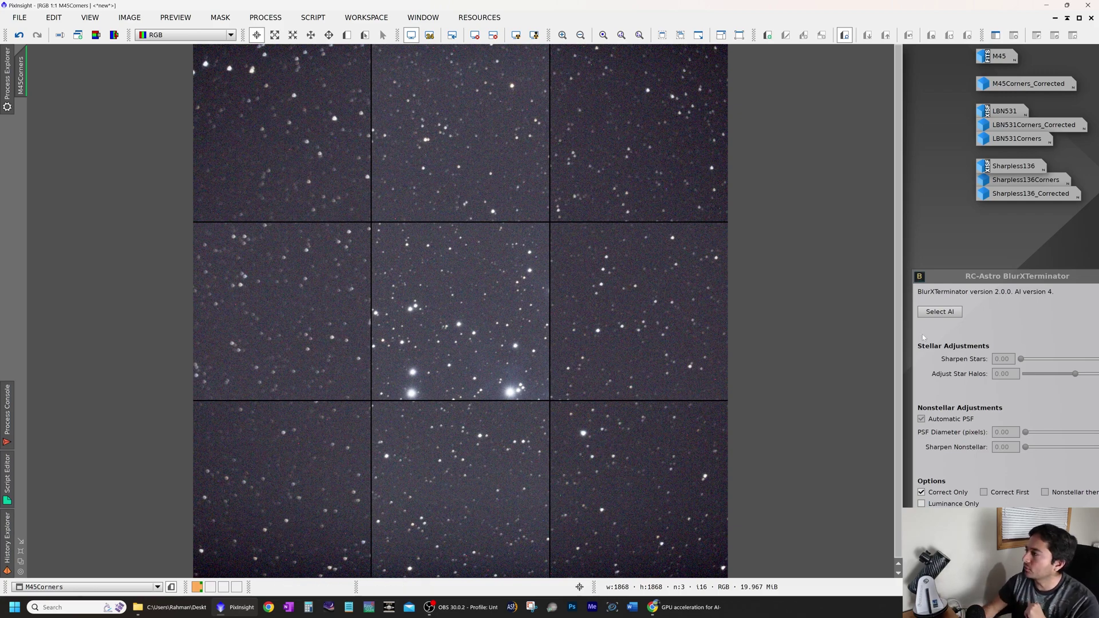
# Step: Reposition the floating BlurXTerminator panel so it sits clear of the image
pyautogui.moveTo(952, 273); pyautogui.dragTo(625, 217)
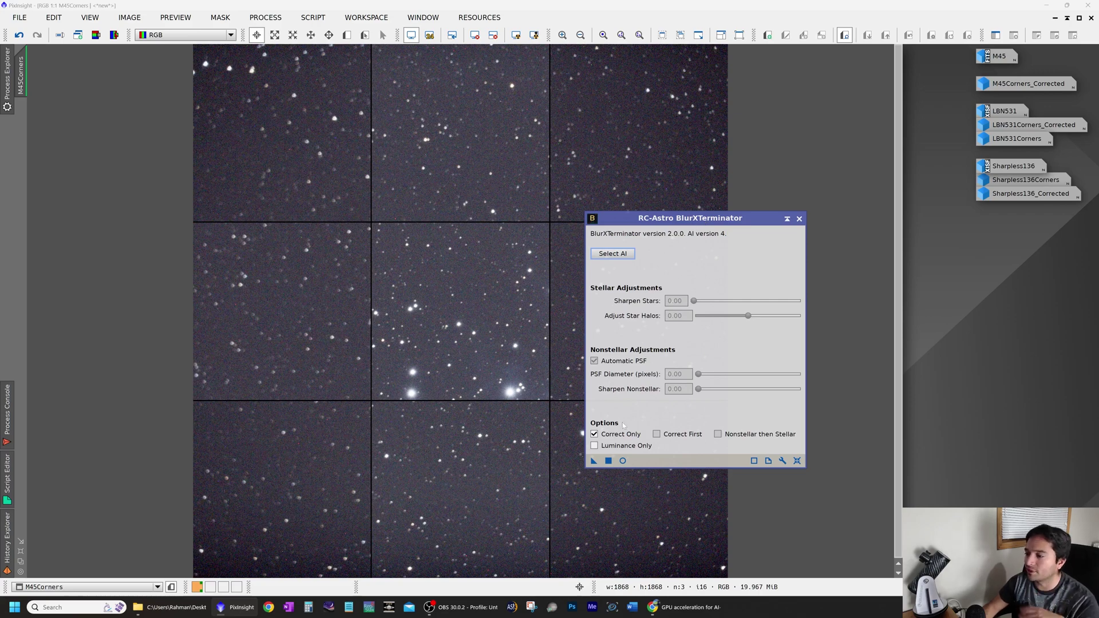
pyautogui.moveTo(634, 439)
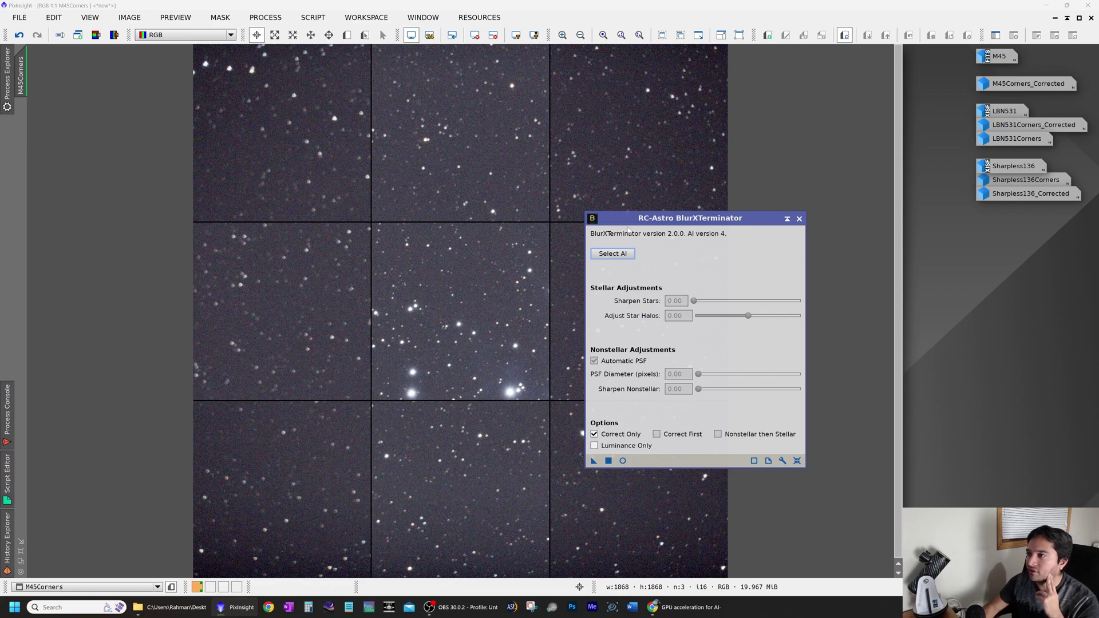
pyautogui.moveTo(633, 220); pyautogui.dragTo(799, 243)
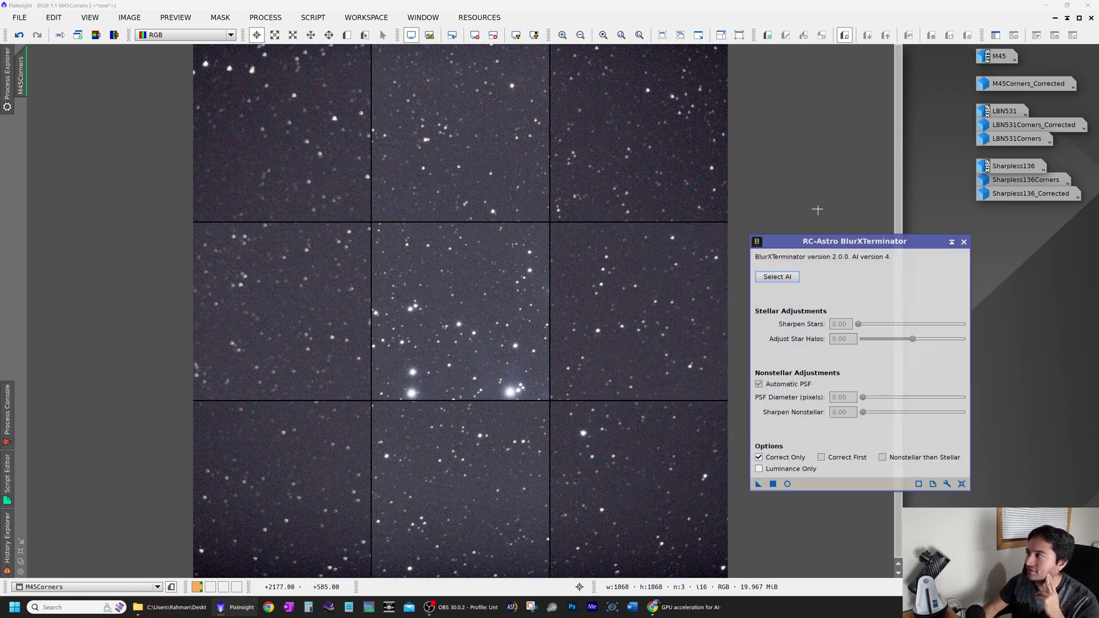
# Step: Iconize M45Corners, open the full M45 frame, and run BlurXTerminator in Correct Only mode
pyautogui.click(1053, 18)
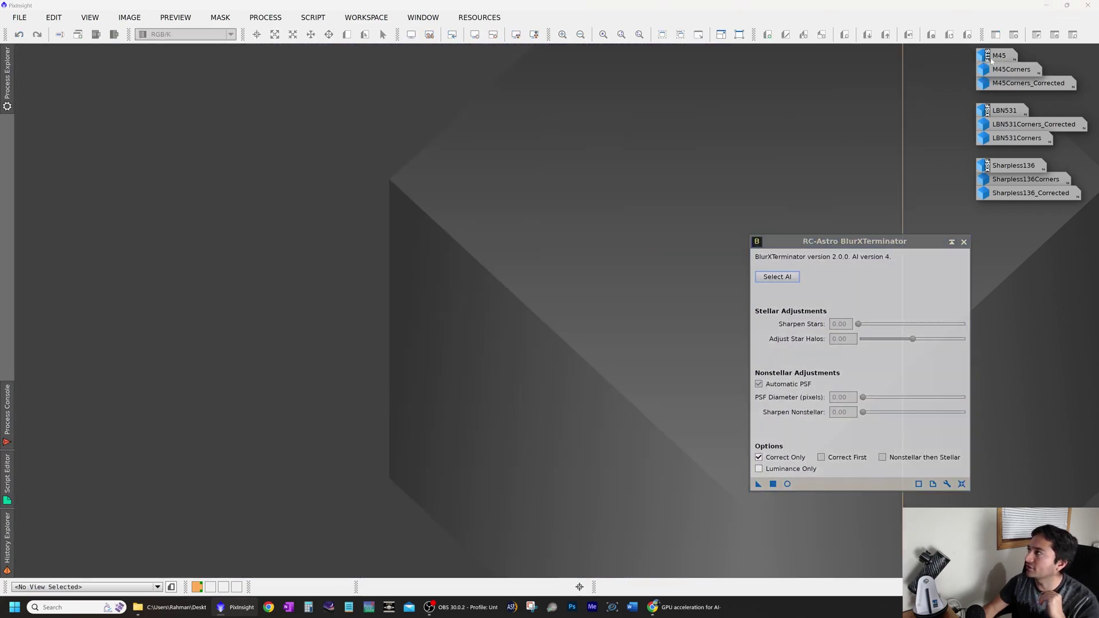
pyautogui.doubleClick(999, 56)
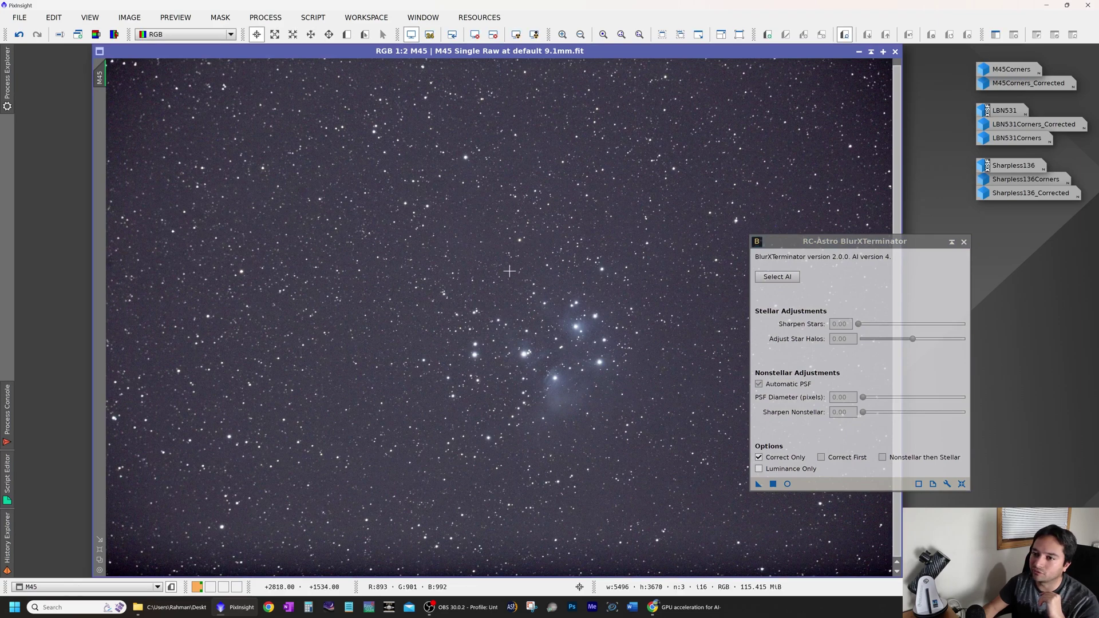
pyautogui.click(758, 484)
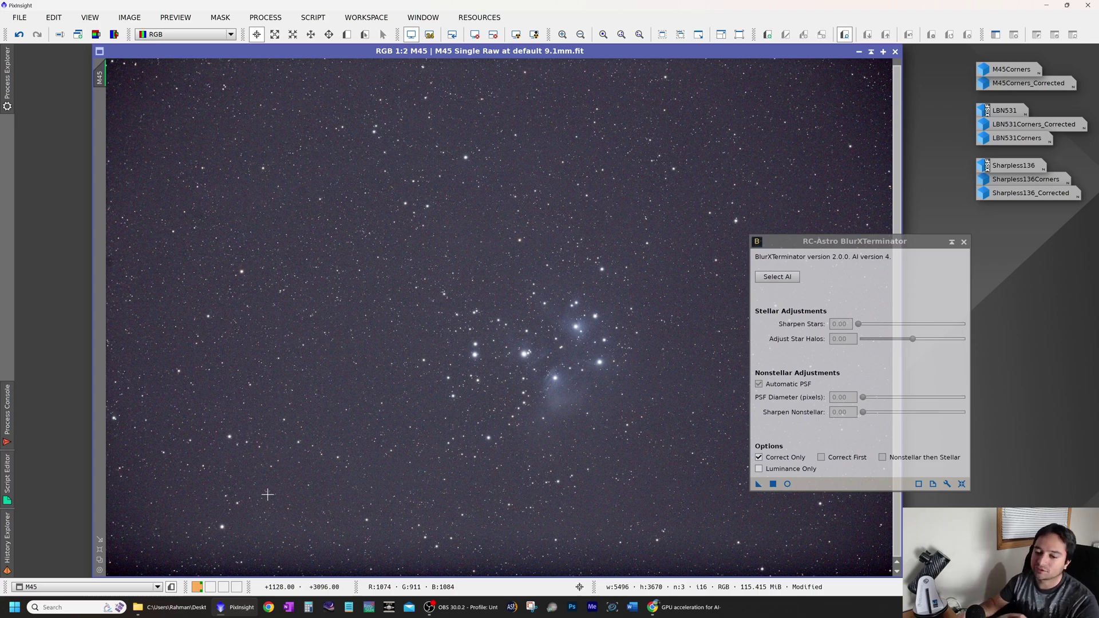
# Step: Undo the Correct Only pass on M45, swap it for M45Corners, and close BlurXTerminator
pyautogui.click(19, 34)
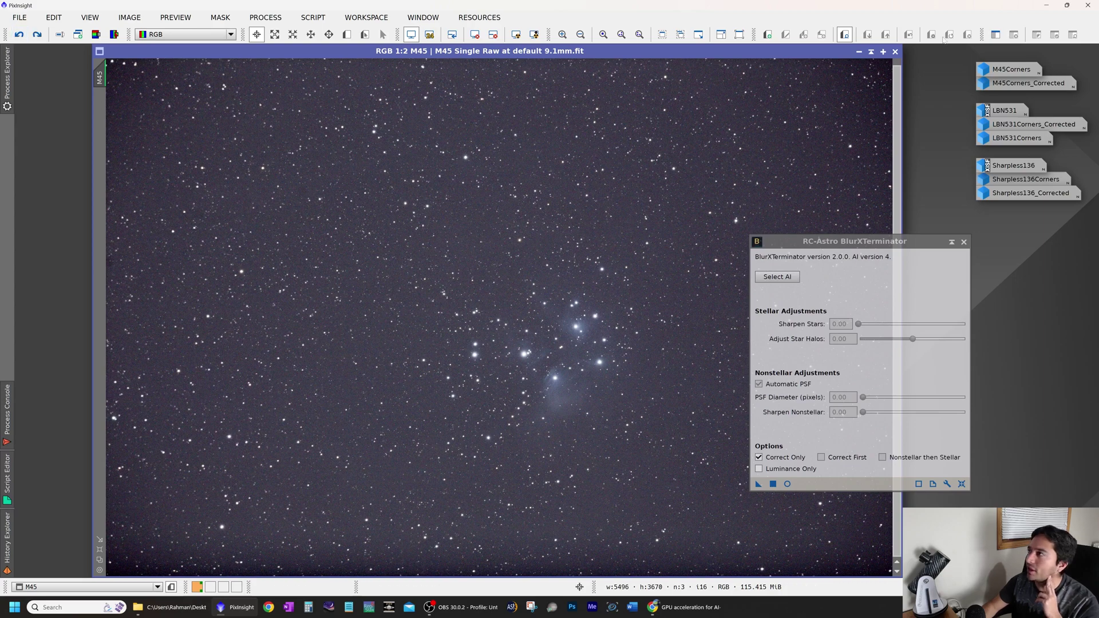
pyautogui.click(866, 52)
pyautogui.doubleClick(1011, 69)
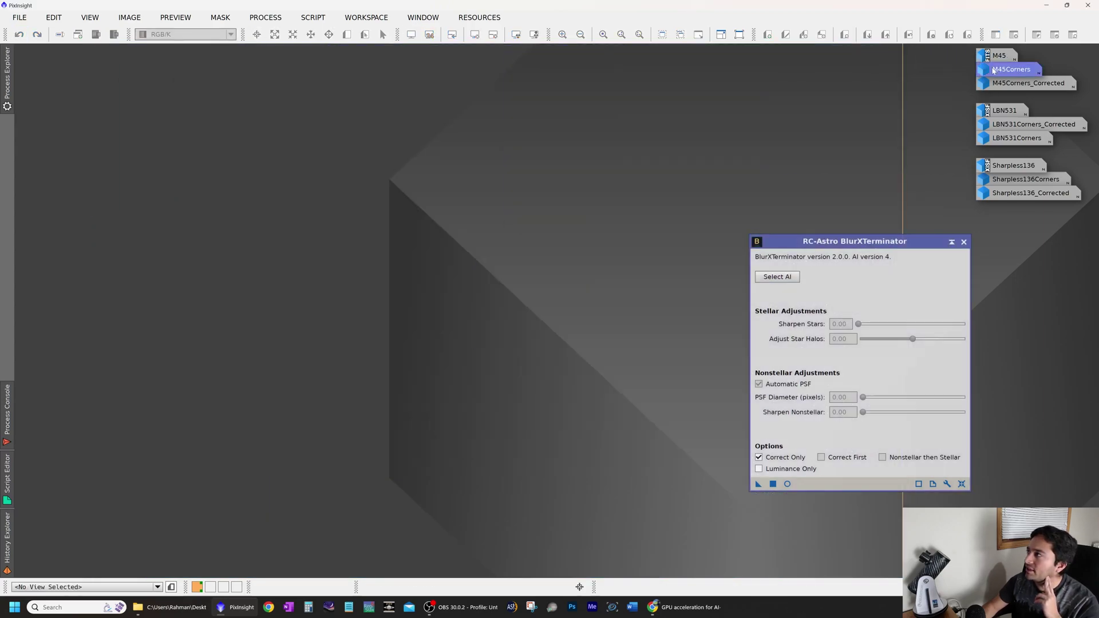
pyautogui.click(964, 242)
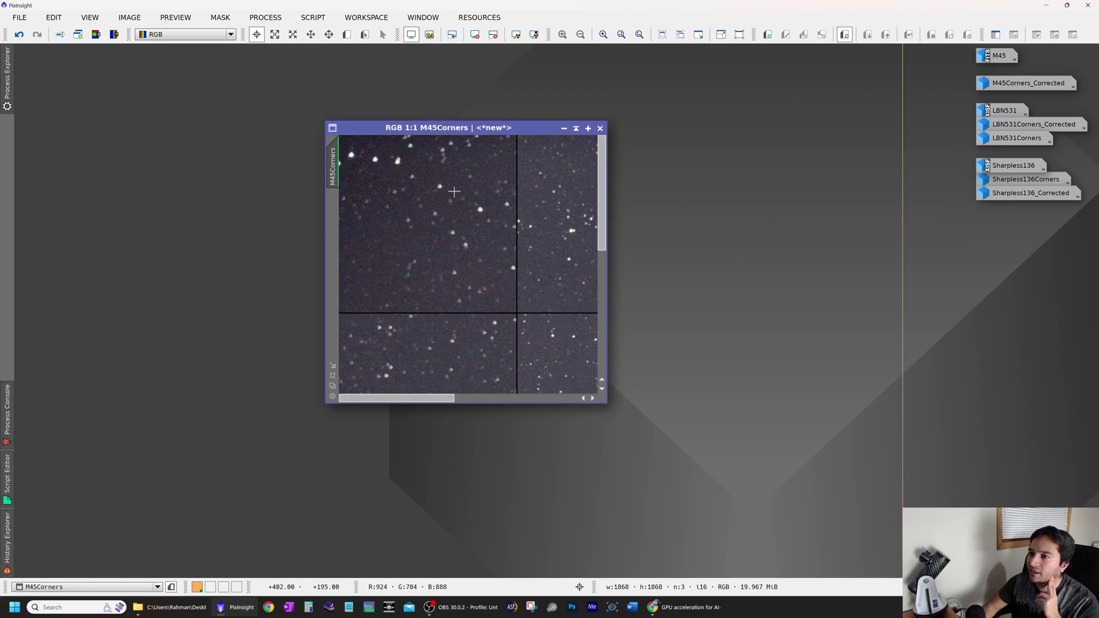
# Step: Maximize M45Corners, then open and maximize M45Corners_Corrected
pyautogui.doubleClick(482, 129)
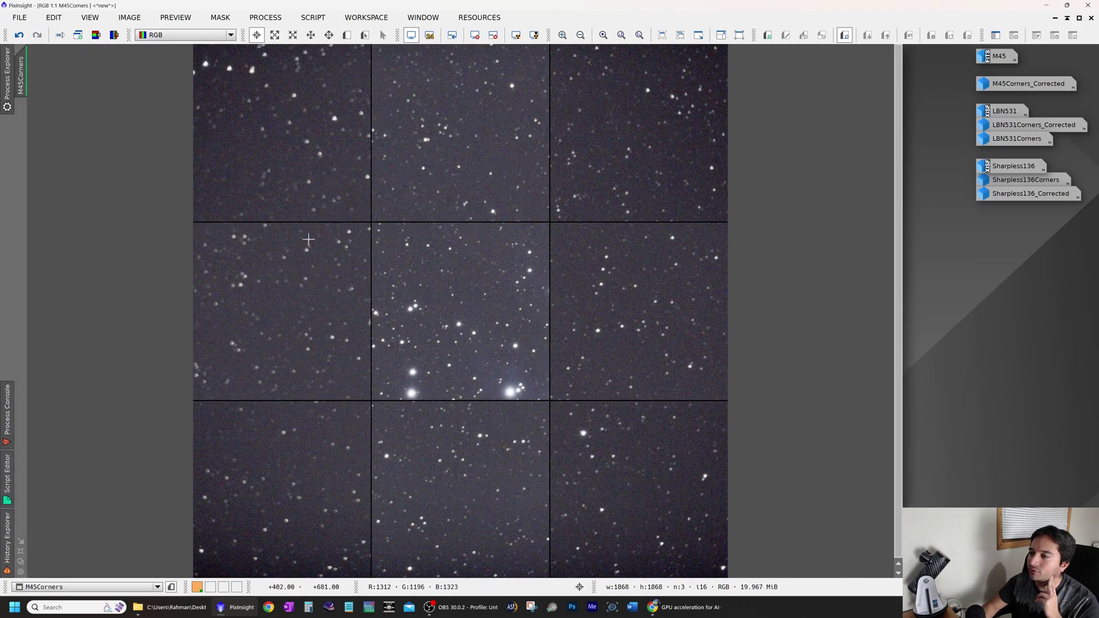
pyautogui.doubleClick(1028, 83)
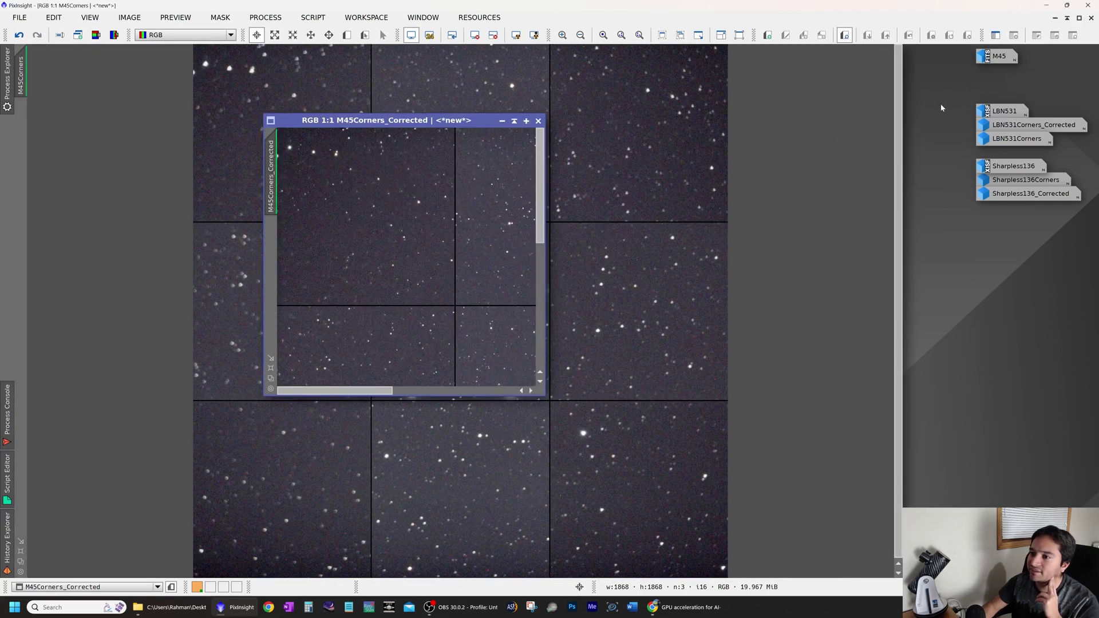
pyautogui.click(526, 121)
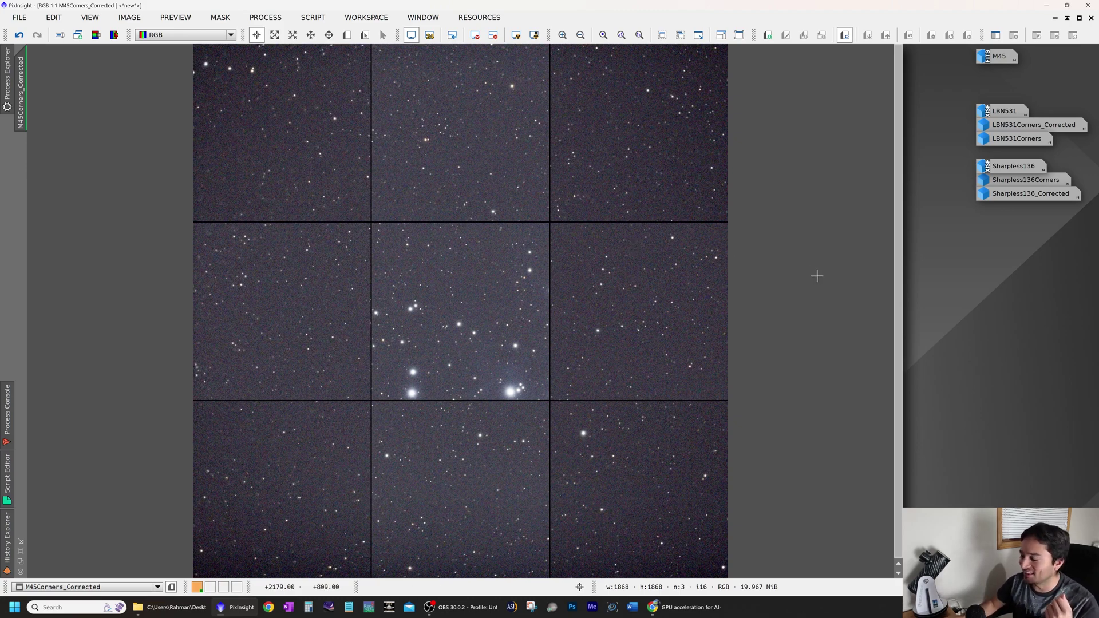
# Step: Flip repeatedly between M45Corners and M45Corners_Corrected to compare the corner stars
pyautogui.hotkey('ctrl', 'Tab')
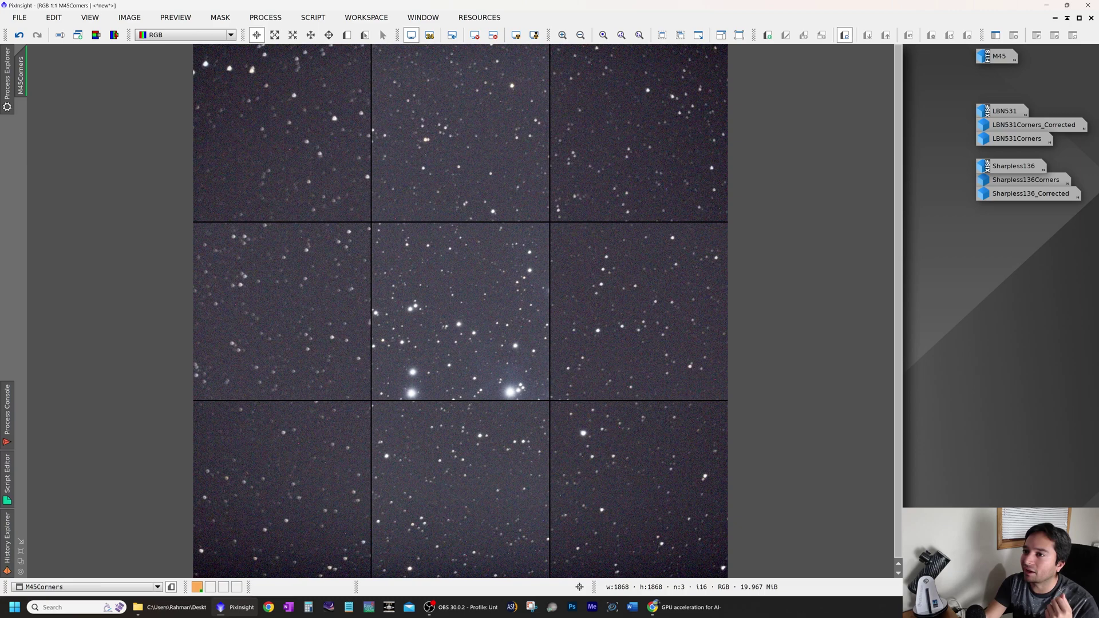
pyautogui.hotkey('ctrl', 'Tab')
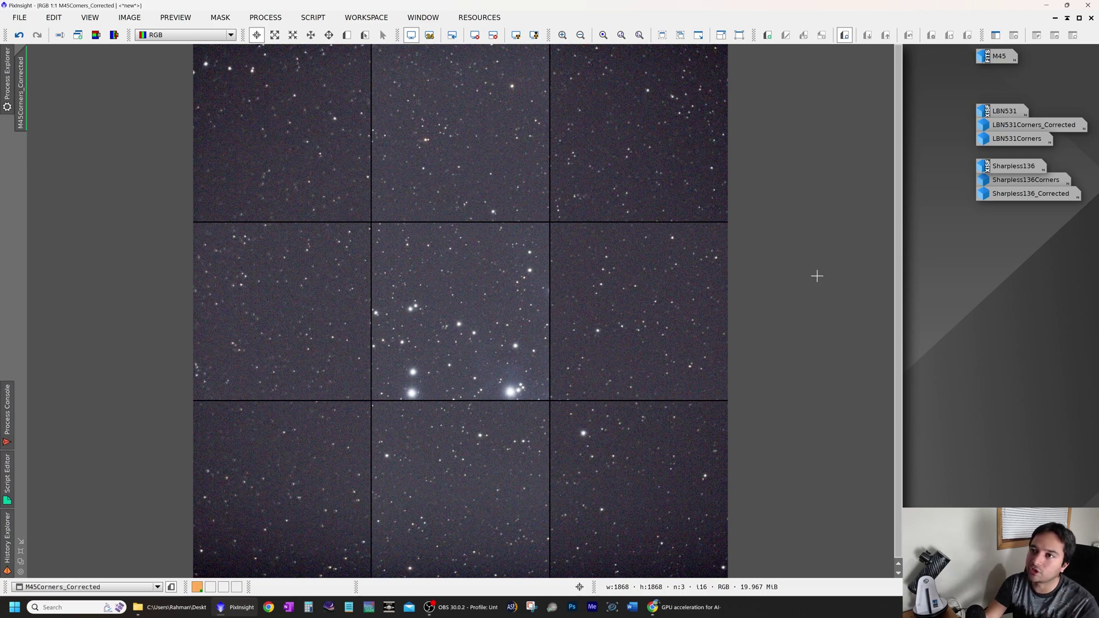
pyautogui.hotkey('ctrl', 'Tab')
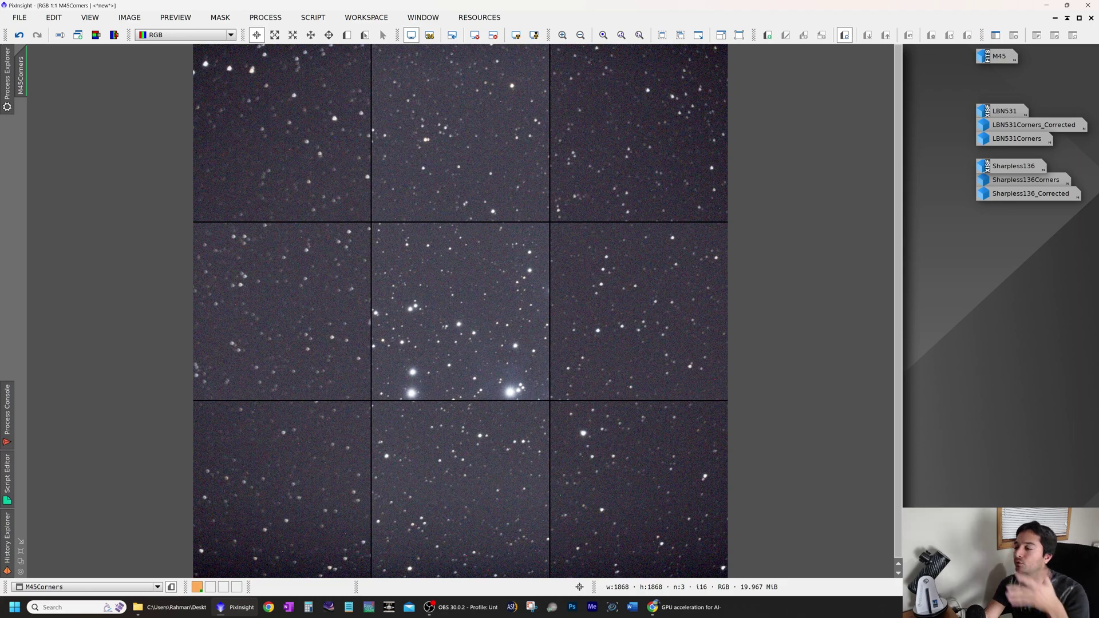
pyautogui.hotkey('ctrl', 'Tab')
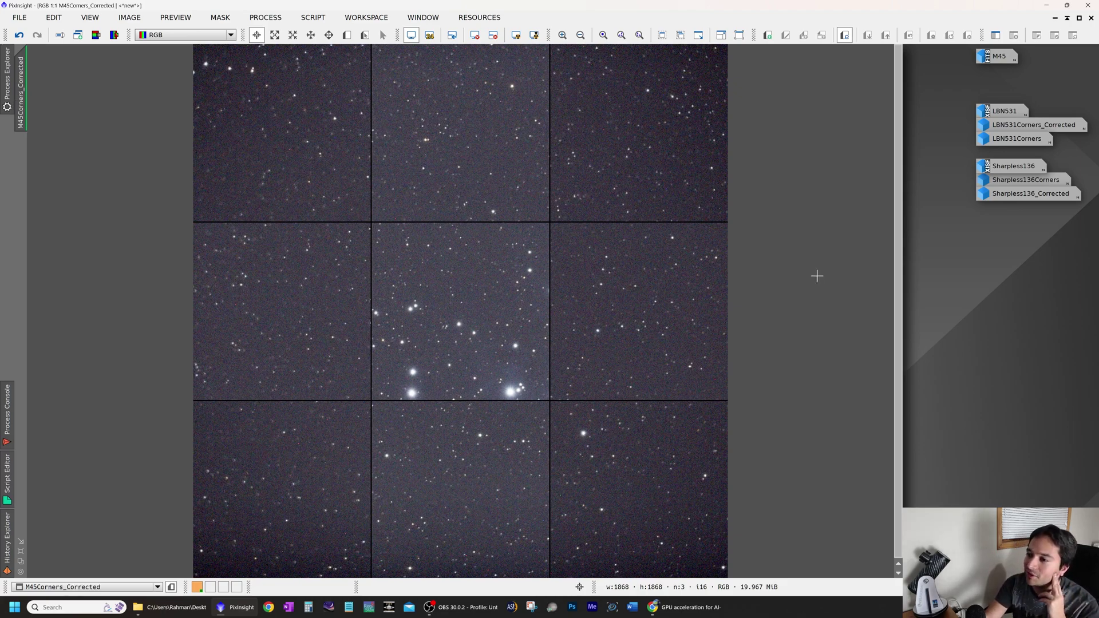
pyautogui.hotkey('ctrl', 'Tab')
pyautogui.hotkey('ctrl', 'Tab')
pyautogui.hotkey('ctrl', 'Tab')
pyautogui.hotkey('ctrl', 'Tab')
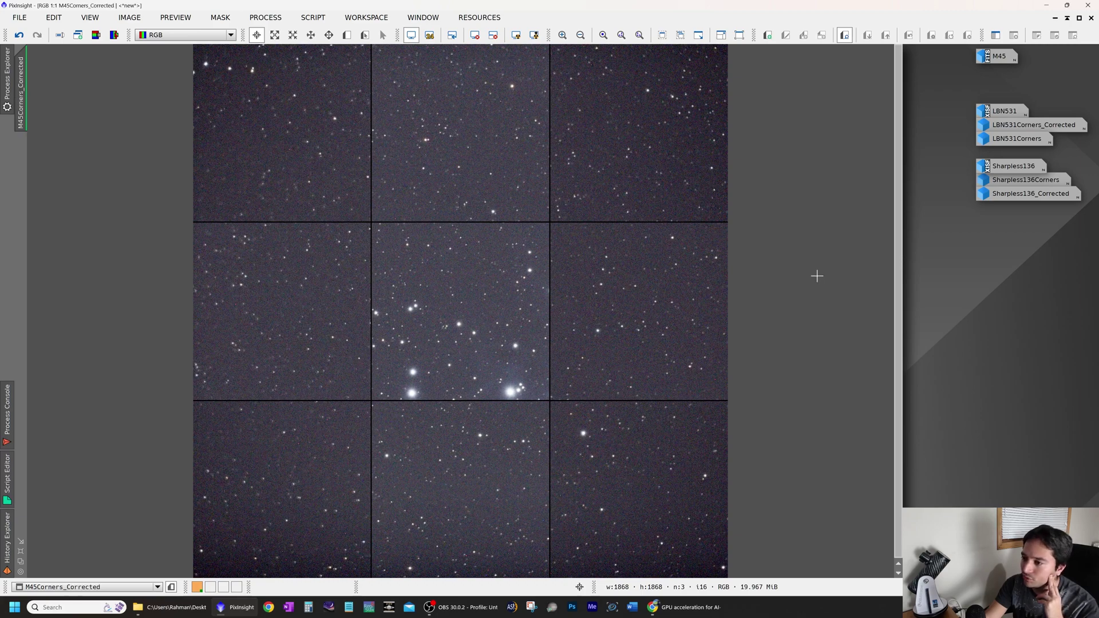
pyautogui.hotkey('ctrl', 'Tab')
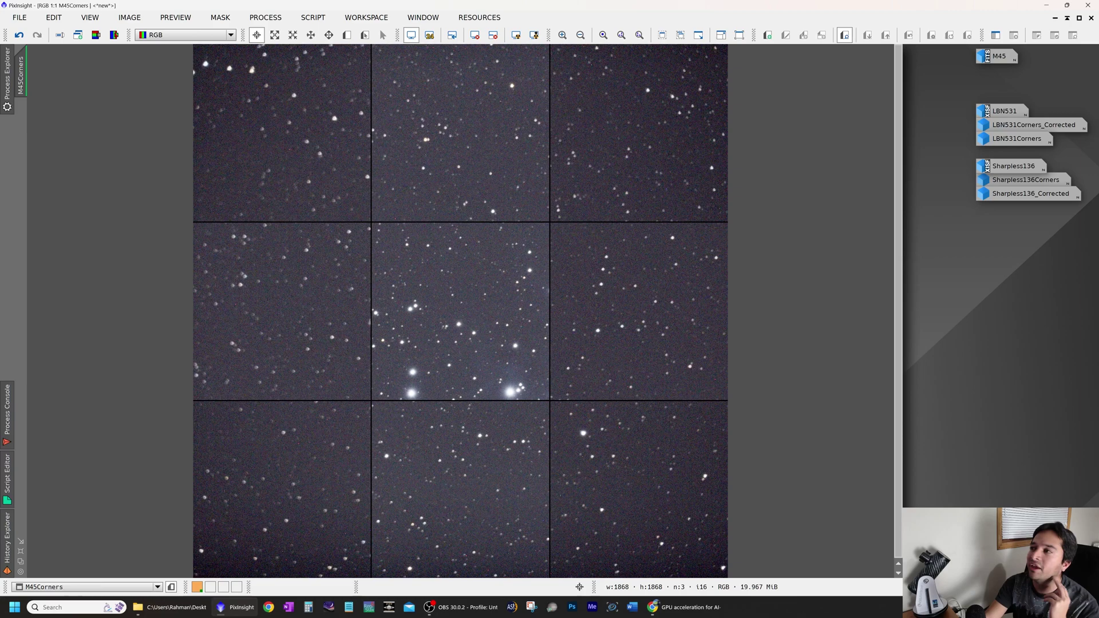
pyautogui.hotkey('ctrl', 'Tab')
pyautogui.hotkey('ctrl', 'Tab')
pyautogui.hotkey('ctrl', 'Tab')
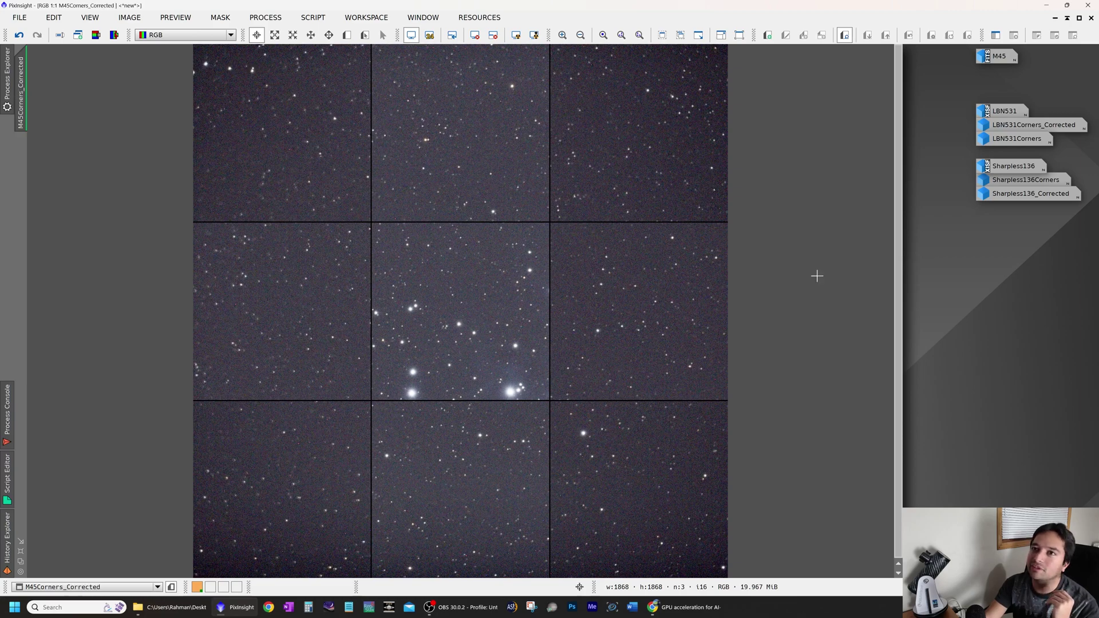
pyautogui.hotkey('ctrl', 'Tab')
pyautogui.hotkey('ctrl', 'Tab')
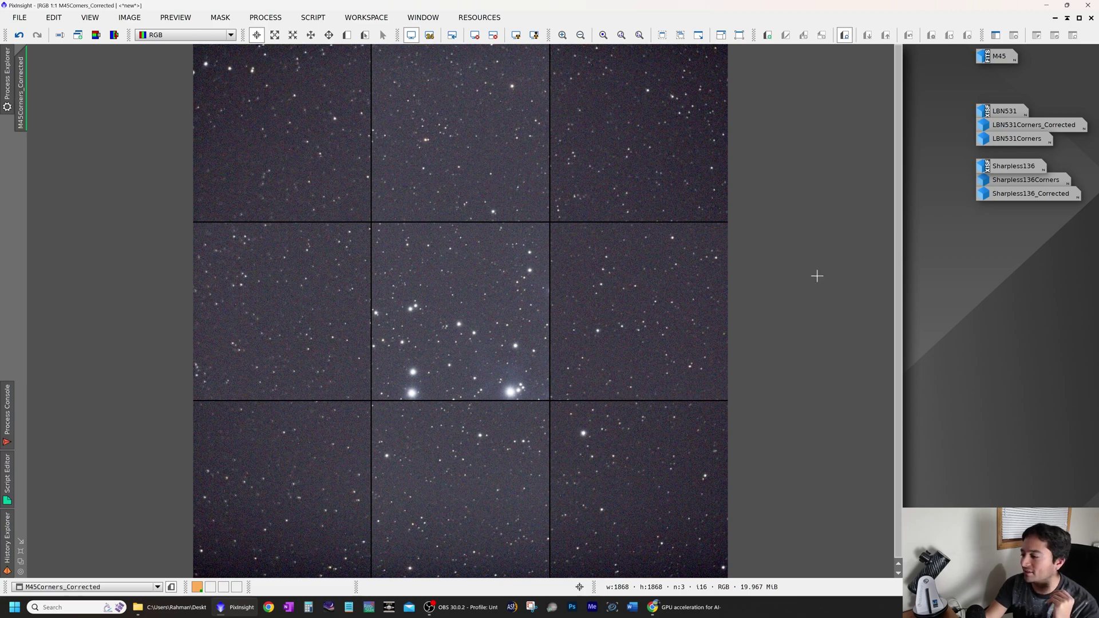
pyautogui.hotkey('ctrl', 'Tab')
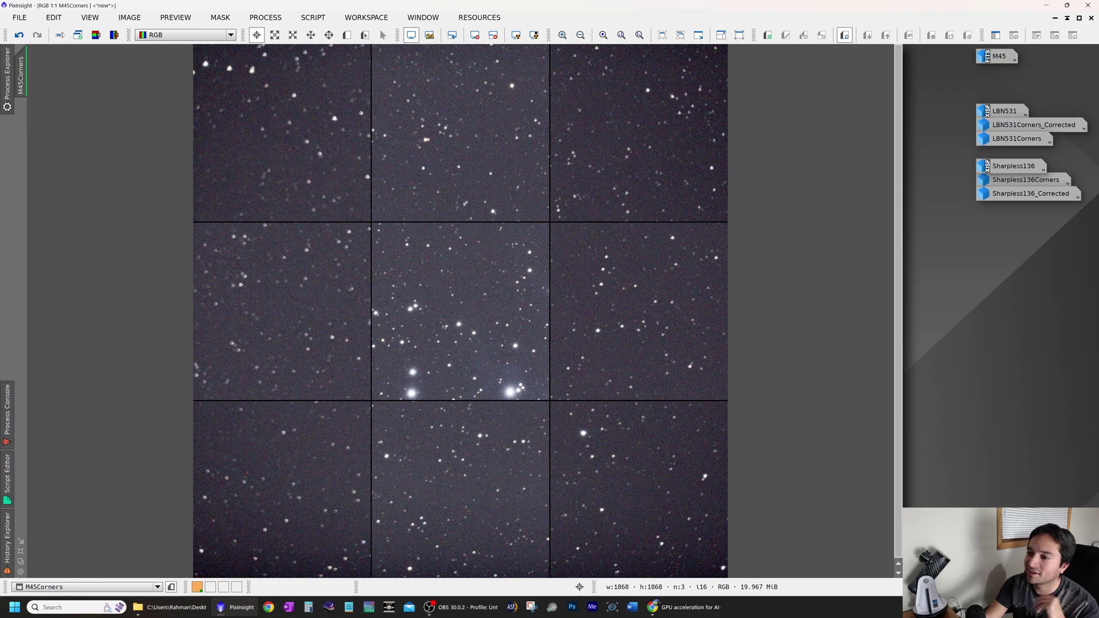
pyautogui.hotkey('ctrl', 'Tab')
pyautogui.hotkey('ctrl', 'Tab')
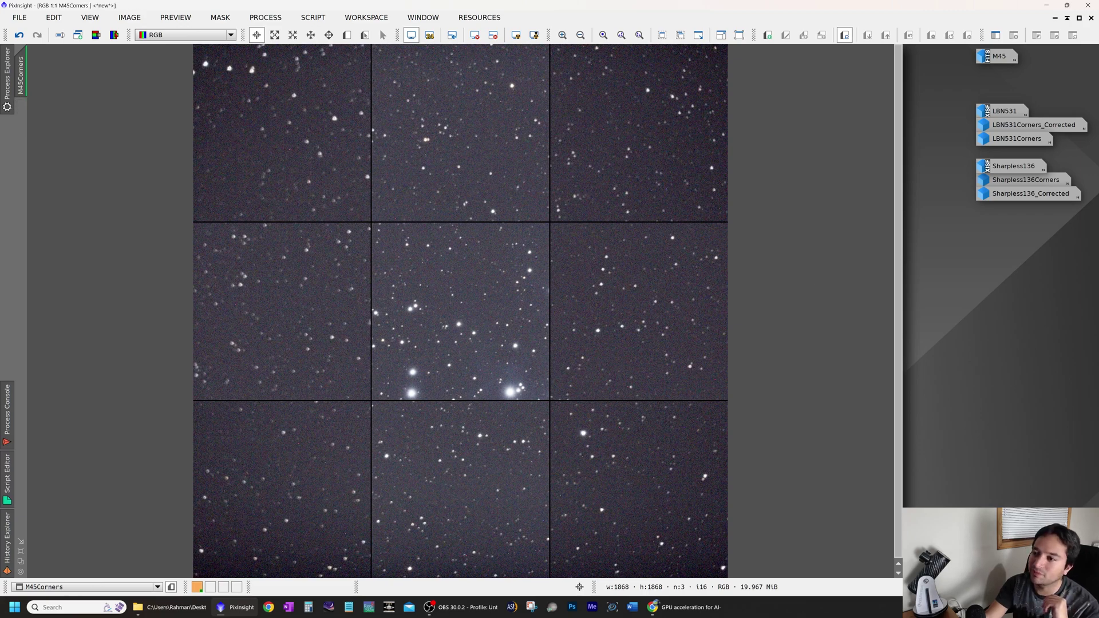
pyautogui.hotkey('ctrl', 'Tab')
pyautogui.hotkey('ctrl', 'Tab')
pyautogui.hotkey('ctrl', 'Tab')
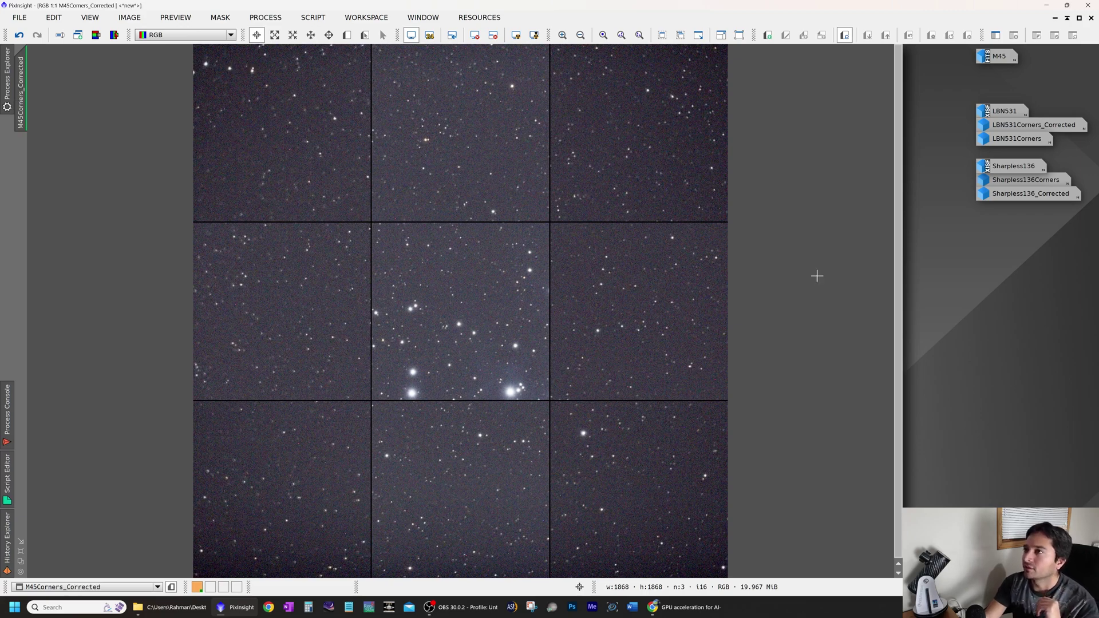
pyautogui.hotkey('ctrl', 'Tab')
pyautogui.hotkey('ctrl', 'Tab')
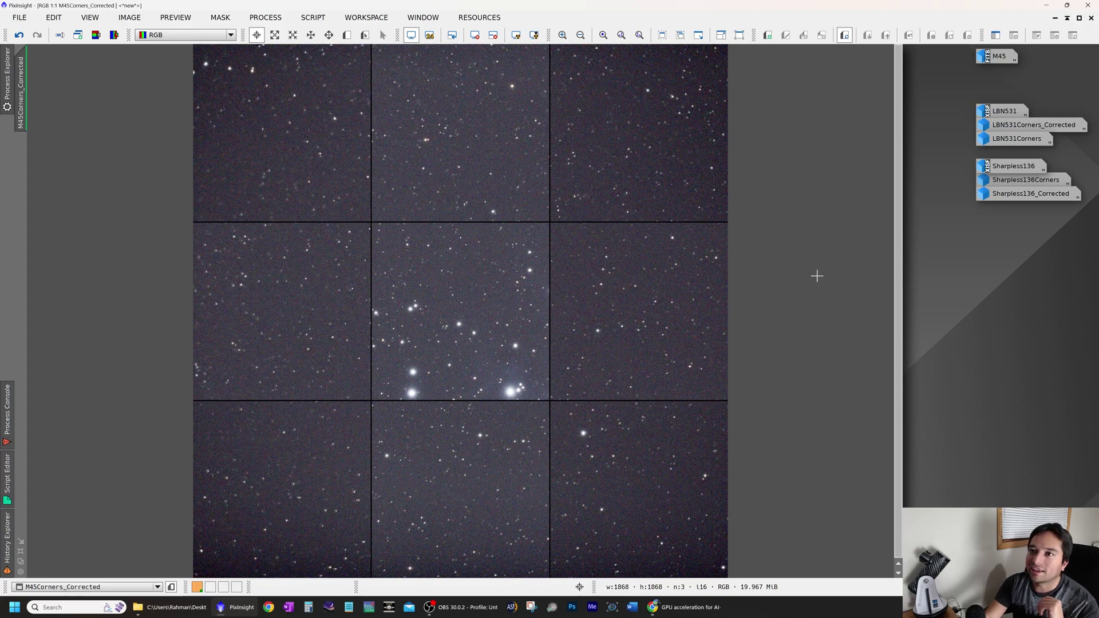
# Step: Iconize both M45 corner mosaics and open the LBN531 image
pyautogui.click(1055, 18)
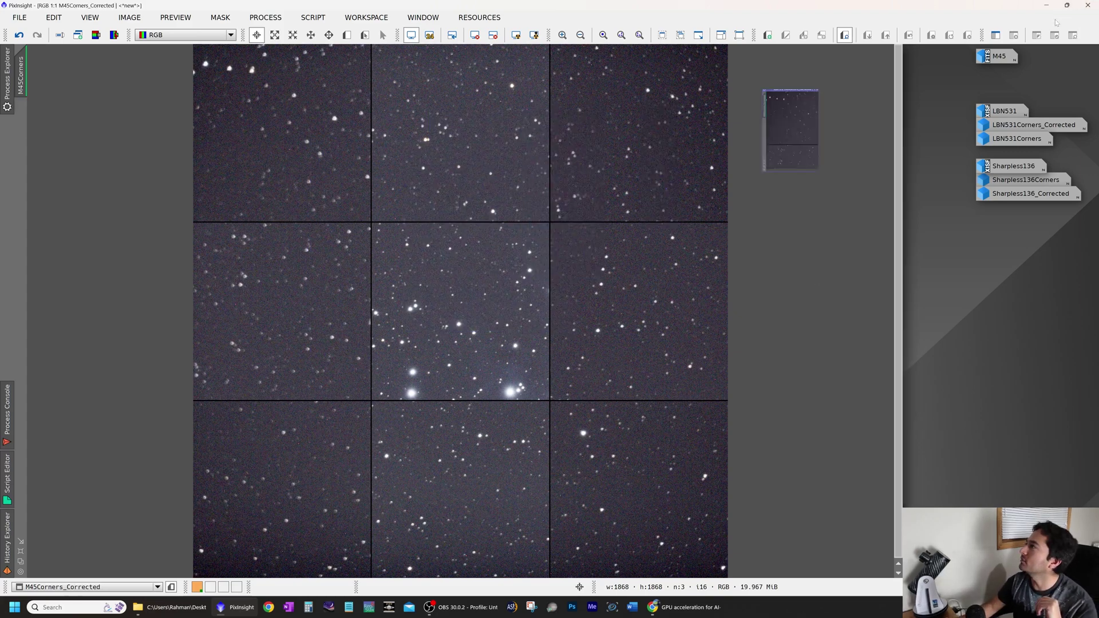
pyautogui.click(1055, 17)
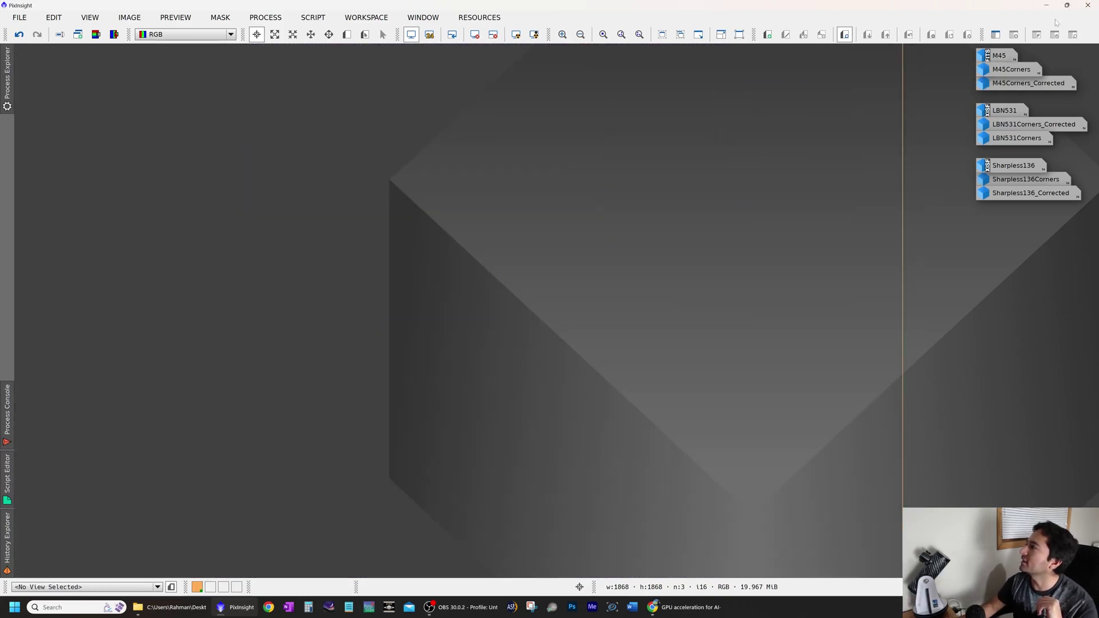
pyautogui.doubleClick(1002, 112)
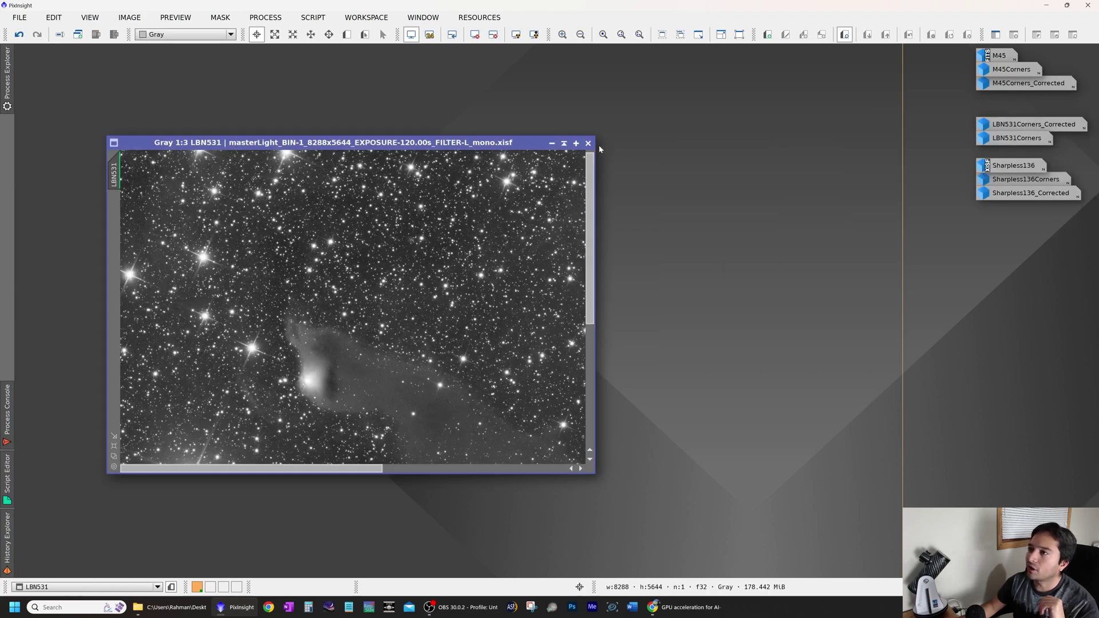
# Step: Maximize LBN531 and zoom out to 1:4 so the whole star field and dark nebula fit
pyautogui.click(576, 142)
pyautogui.scroll(-1, 461, 346)
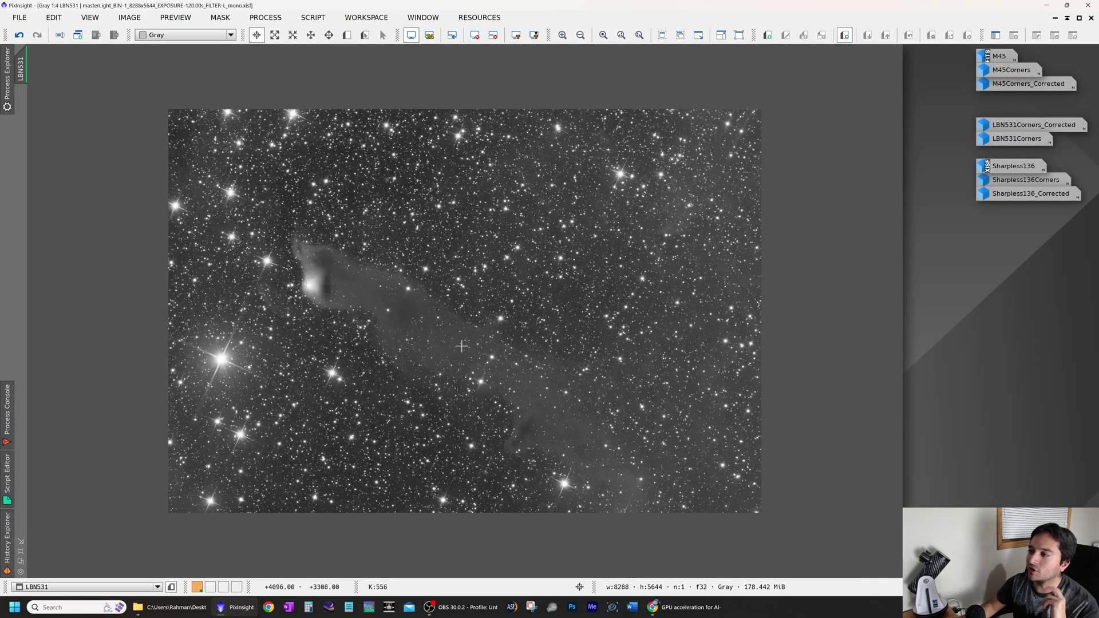
pyautogui.scroll(1, 458, 341)
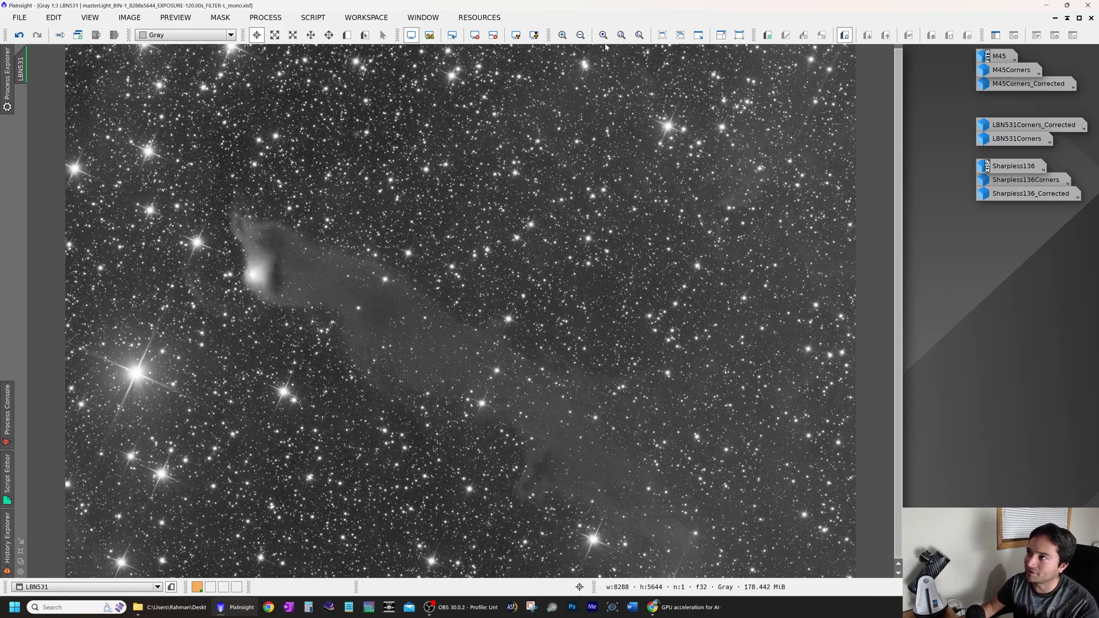
pyautogui.scroll(2, 461, 313)
pyautogui.moveTo(554, 188); pyautogui.dragTo(280, 542)
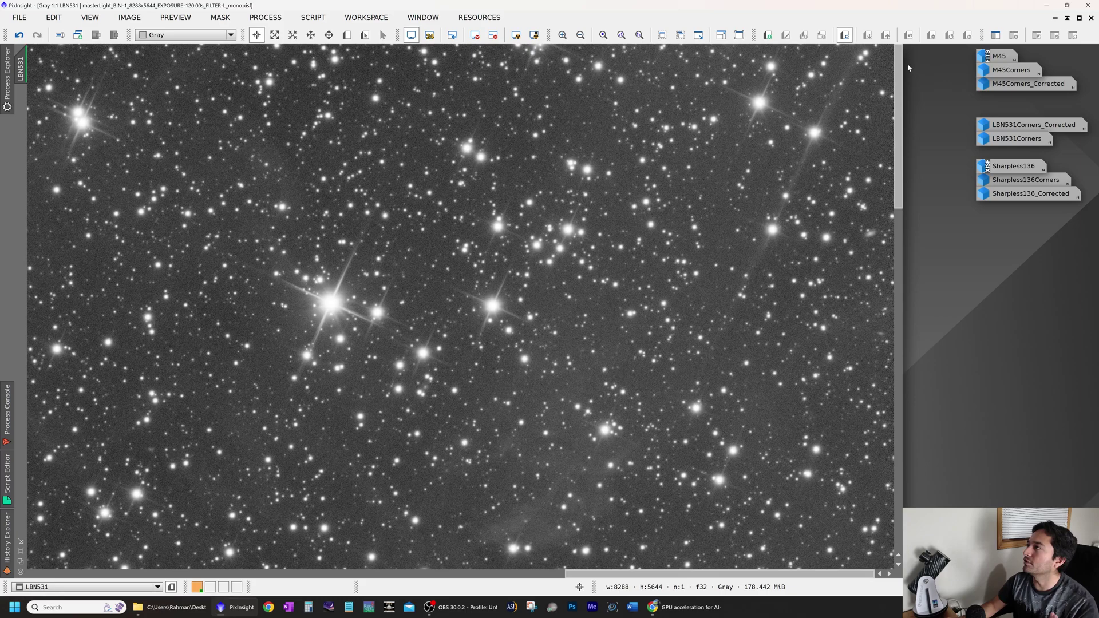
pyautogui.moveTo(898, 154); pyautogui.dragTo(920, 496)
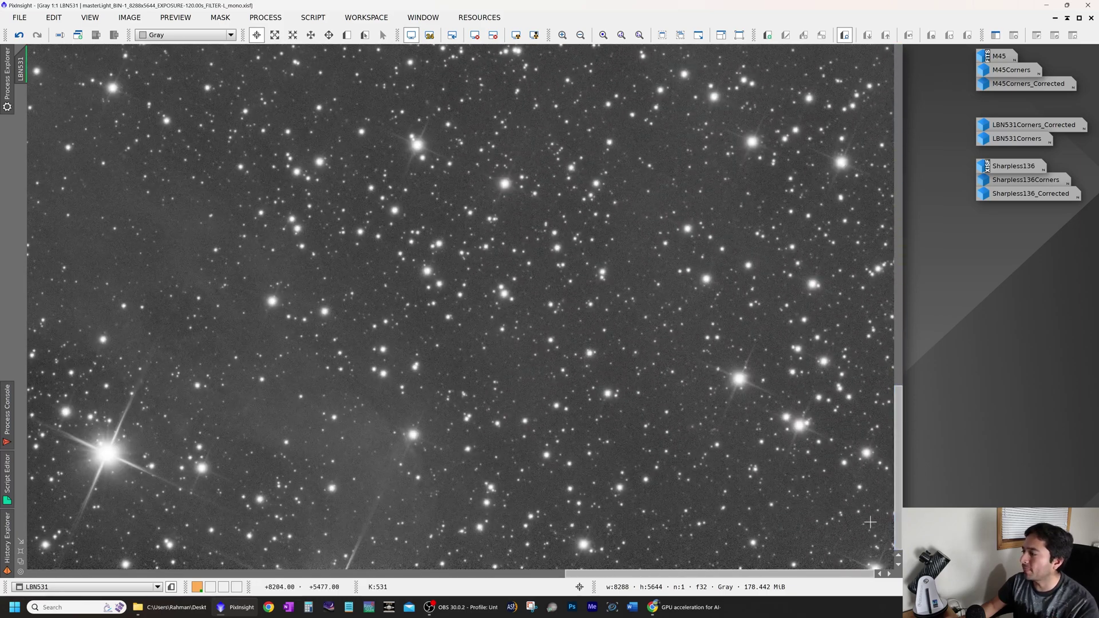
pyautogui.moveTo(712, 573); pyautogui.dragTo(174, 578)
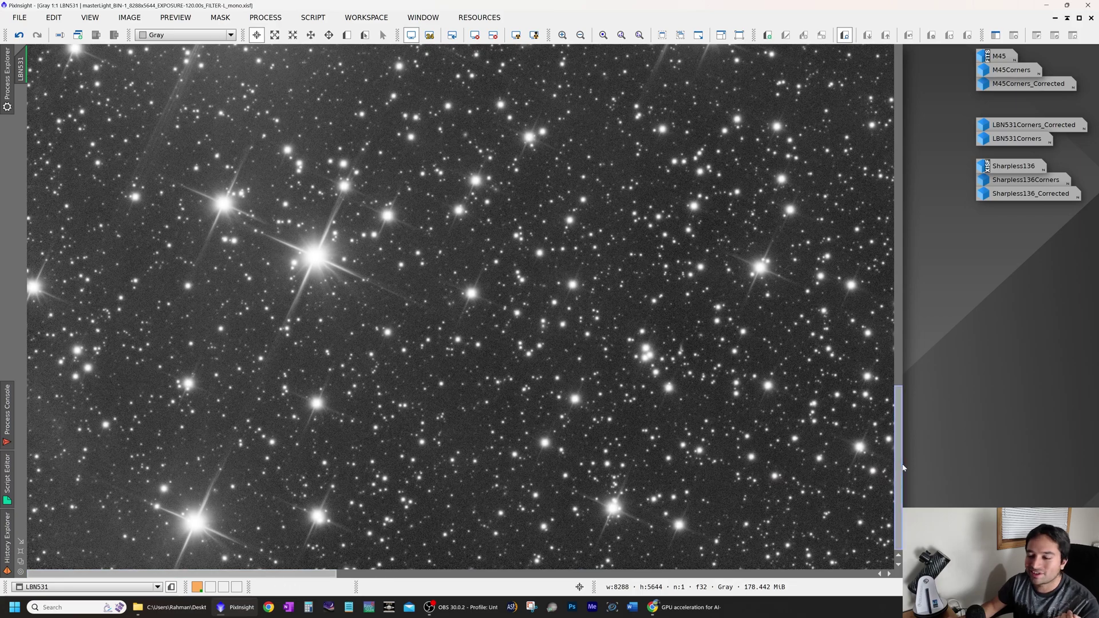
pyautogui.moveTo(898, 461); pyautogui.dragTo(896, 86)
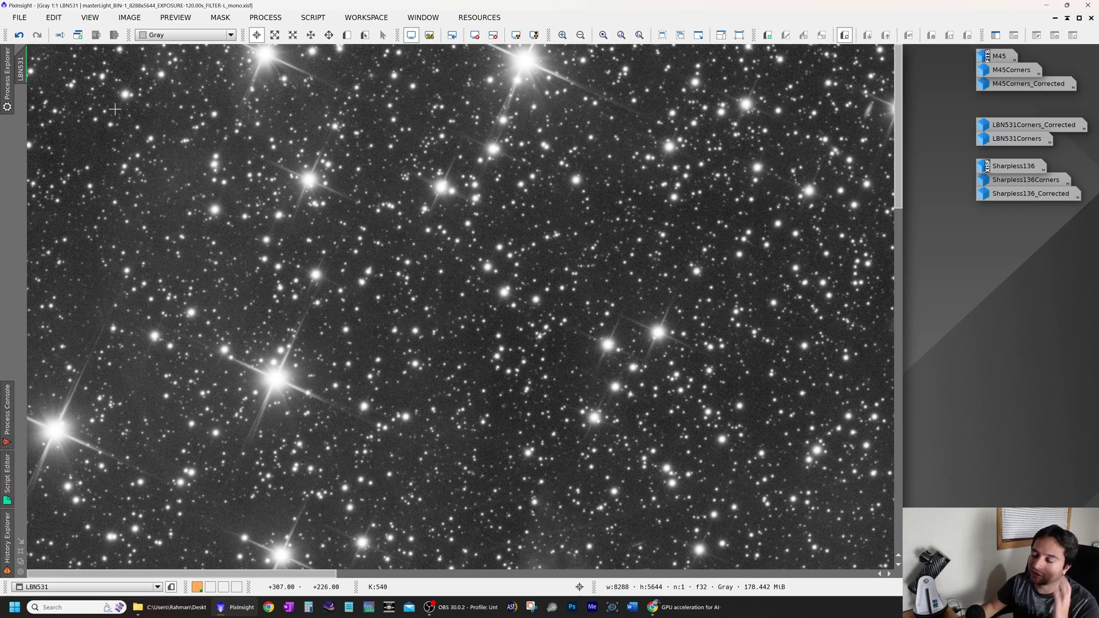
pyautogui.scroll(-2, 415, 260)
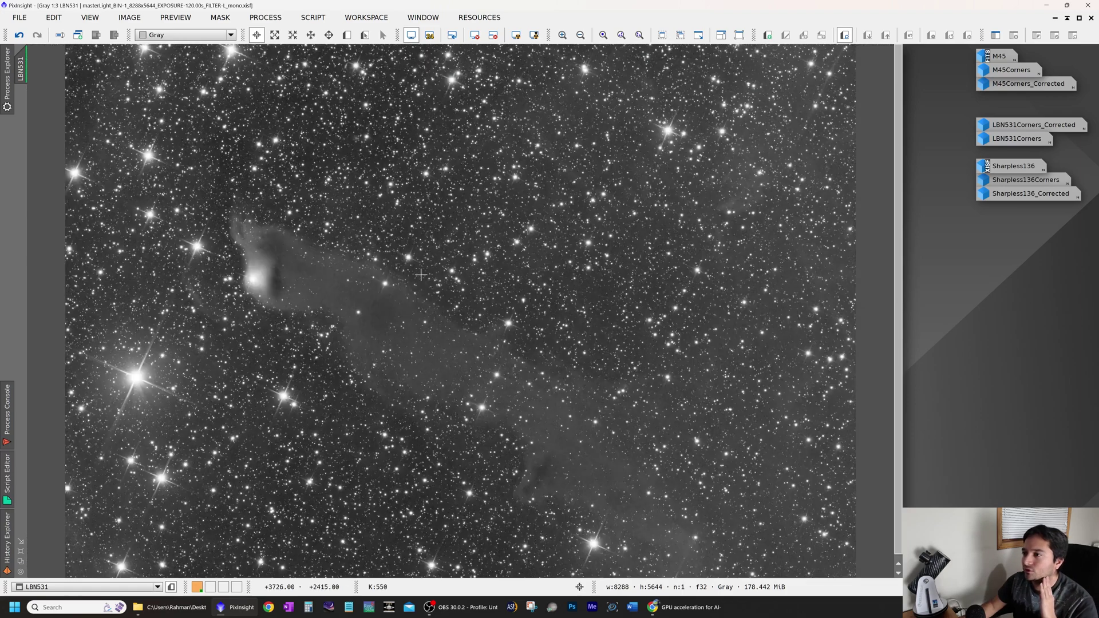
pyautogui.scroll(-1, 420, 276)
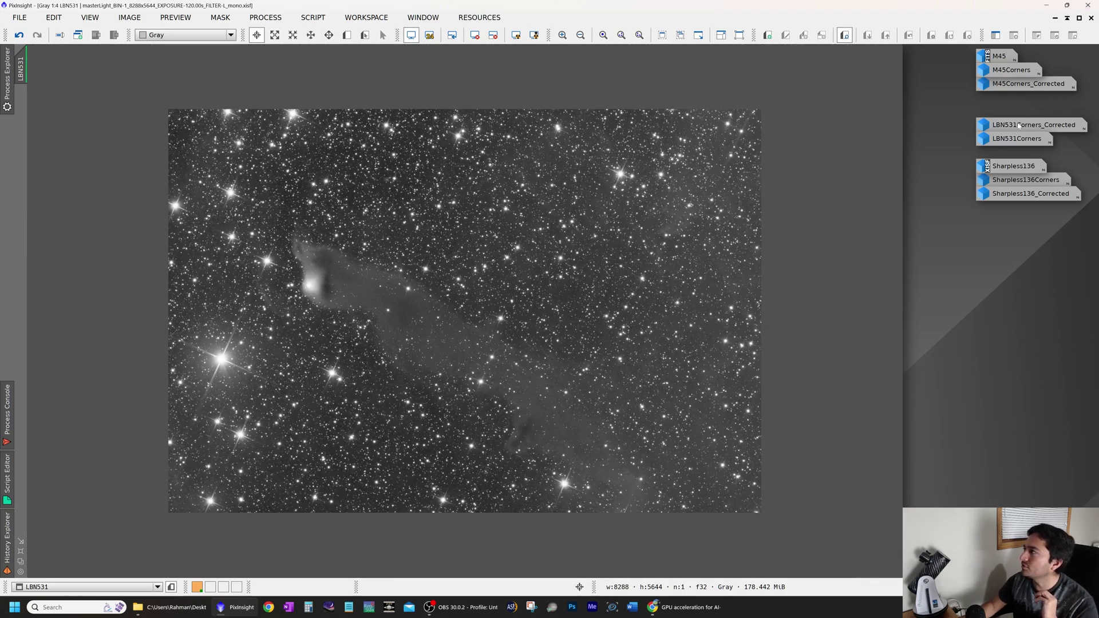
# Step: Browse the Script > Image Analysis menu, then dismiss it
pyautogui.moveTo(1019, 126)
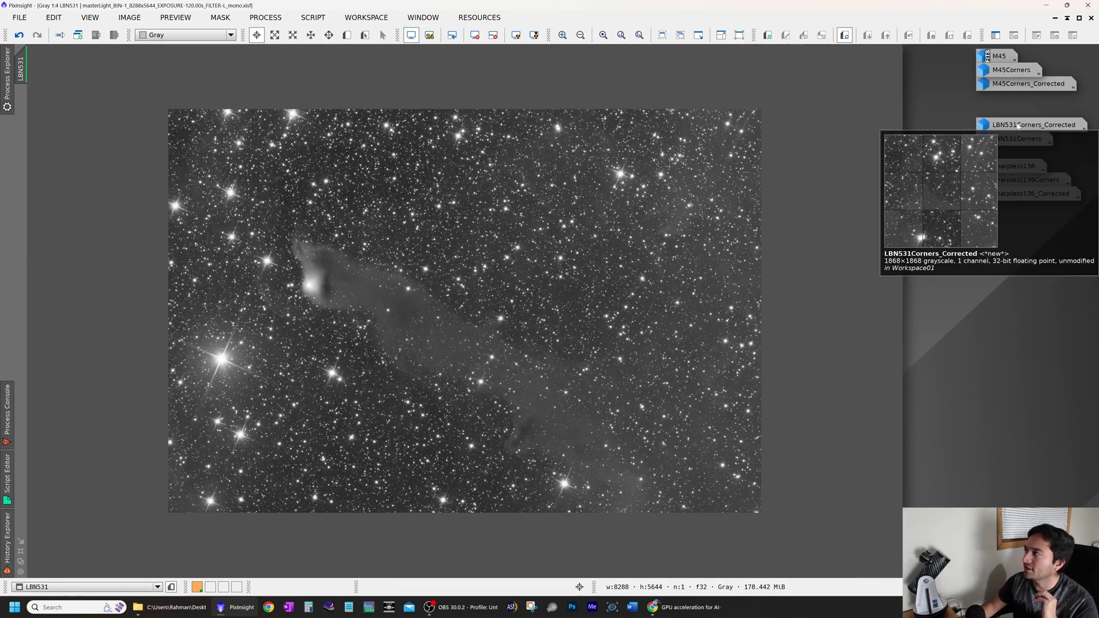
pyautogui.click(313, 17)
pyautogui.moveTo(379, 103)
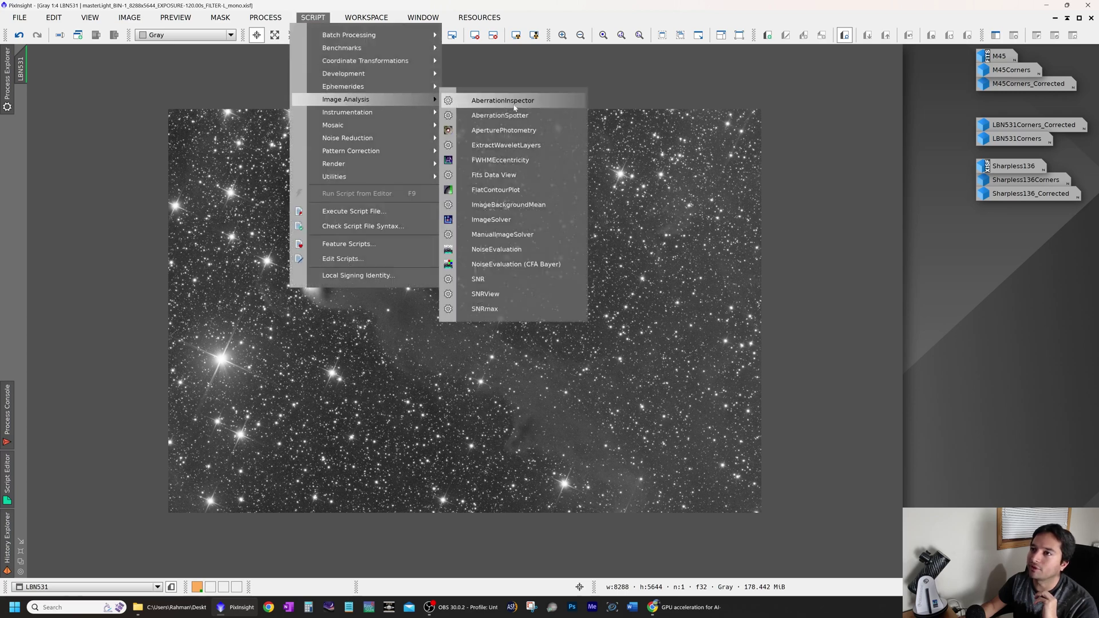
pyautogui.press('Escape')
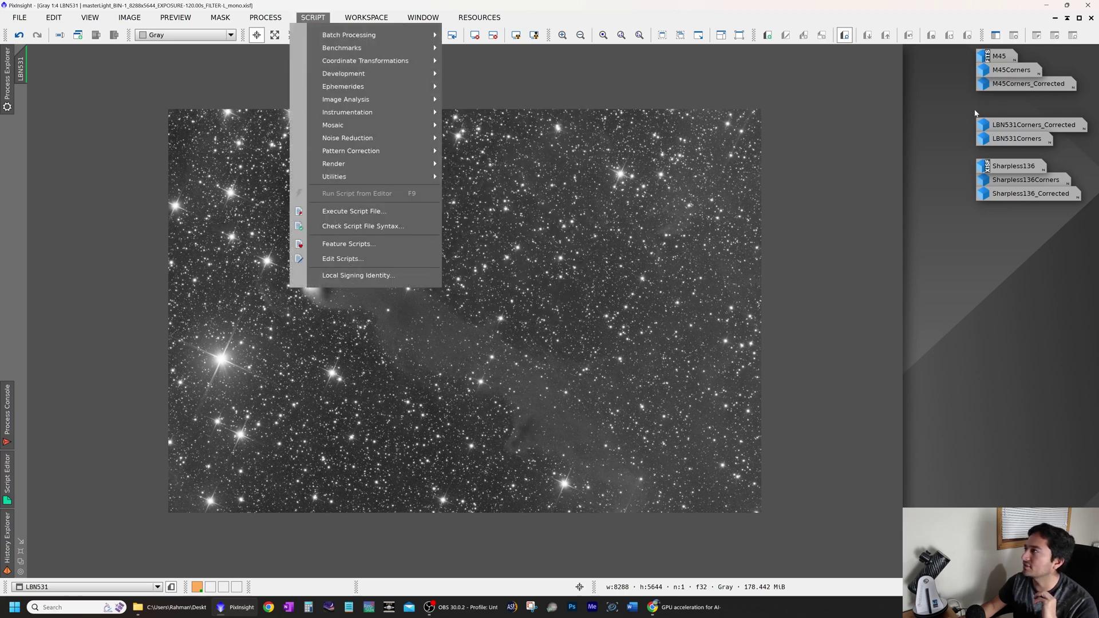
# Step: Iconize LBN531, open LBN531Corners_Corrected and LBN531Corners, and maximize LBN531Corners
pyautogui.click(1055, 17)
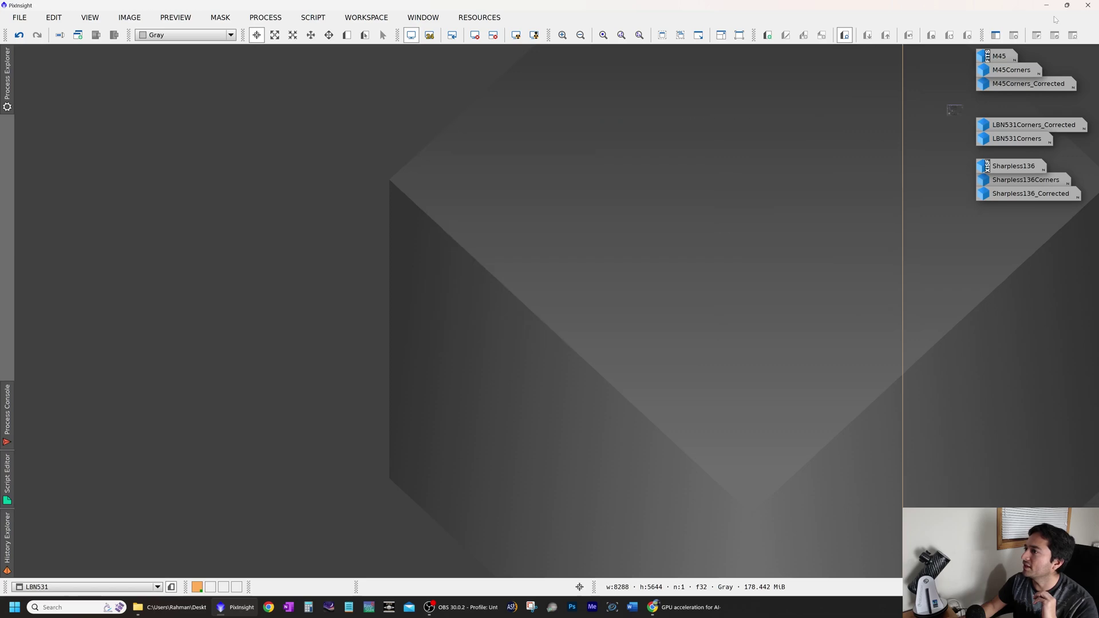
pyautogui.doubleClick(1022, 124)
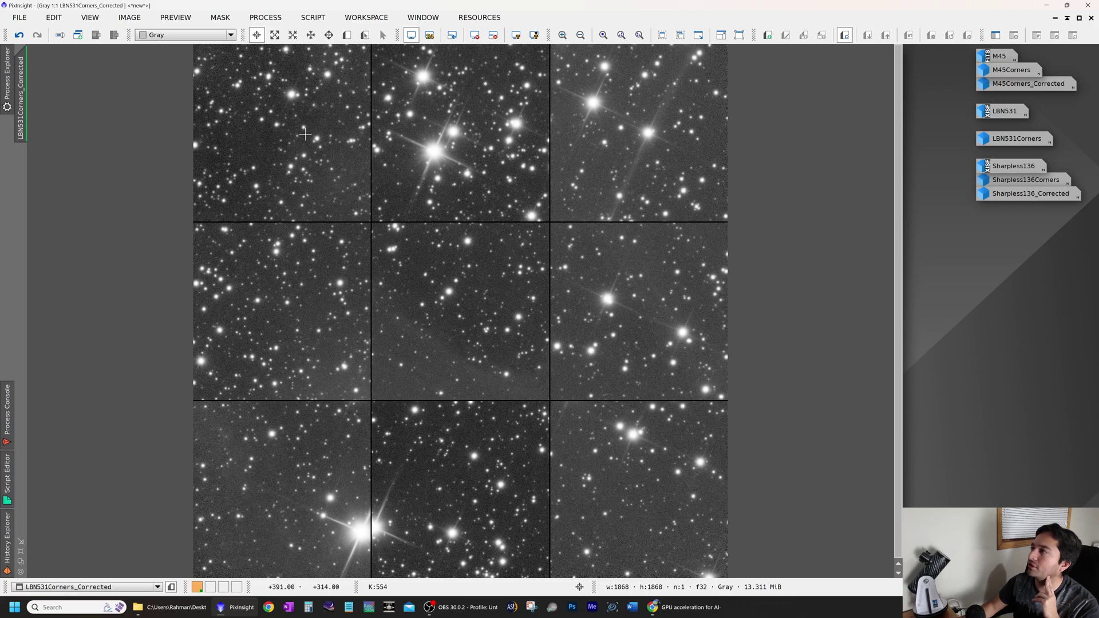
pyautogui.doubleClick(1013, 138)
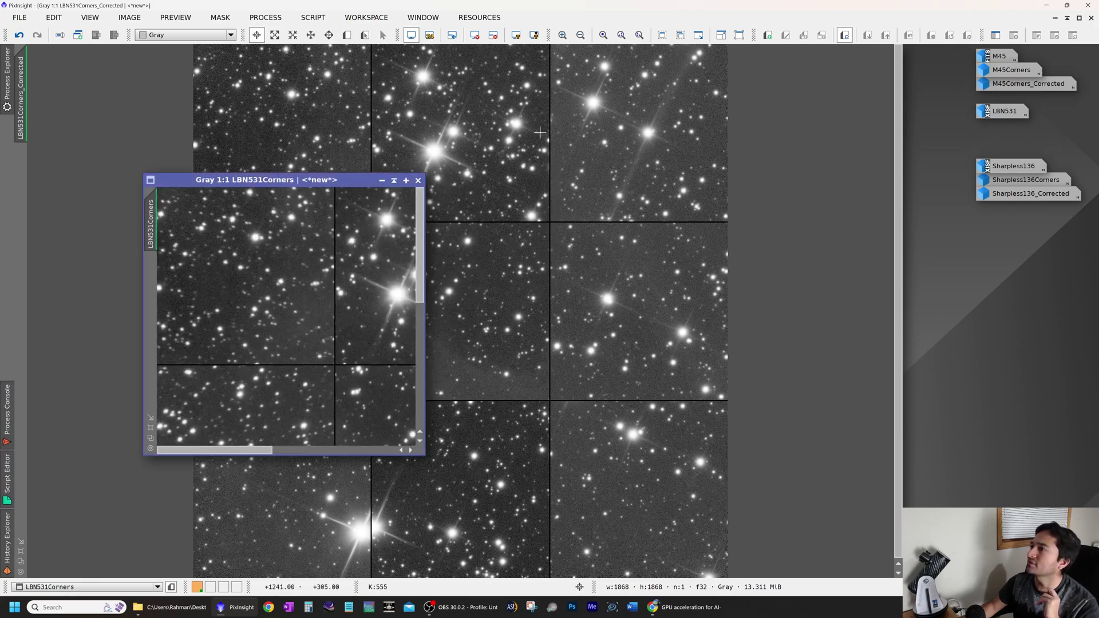
pyautogui.click(406, 180)
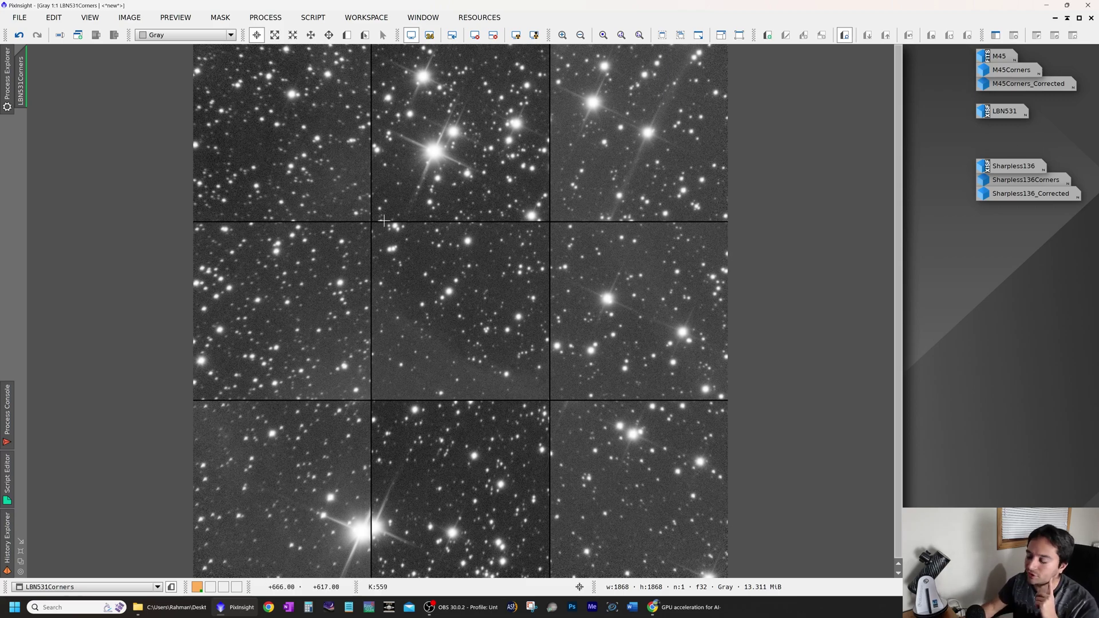
# Step: Alternate between LBN531Corners and LBN531Corners_Corrected to judge the corner stars
pyautogui.hotkey('ctrl', 'Tab')
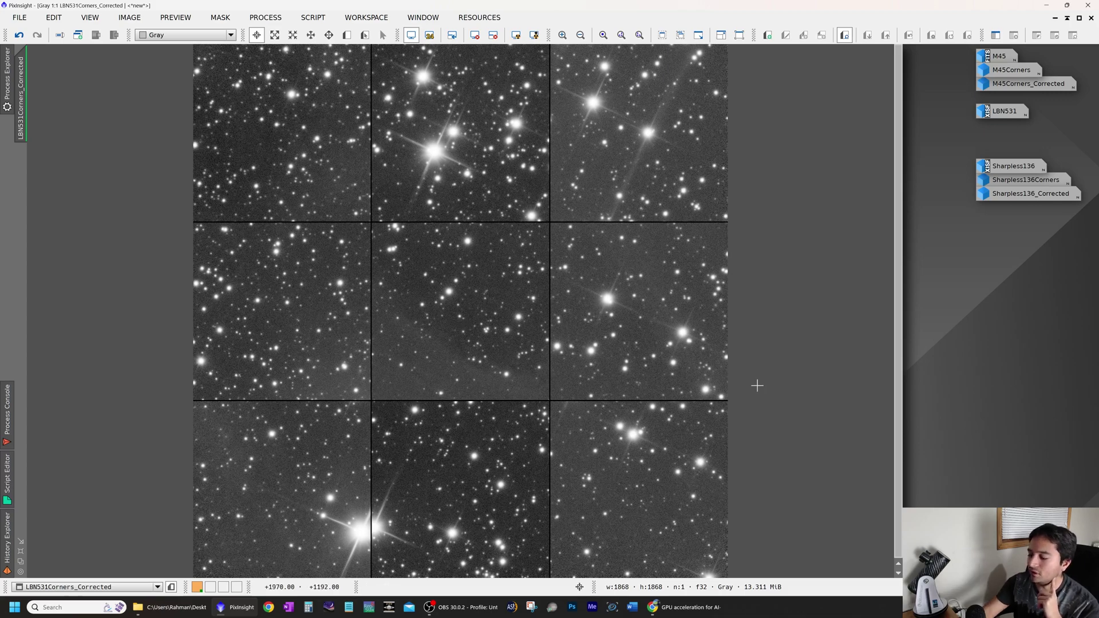
pyautogui.hotkey('ctrl', 'Tab')
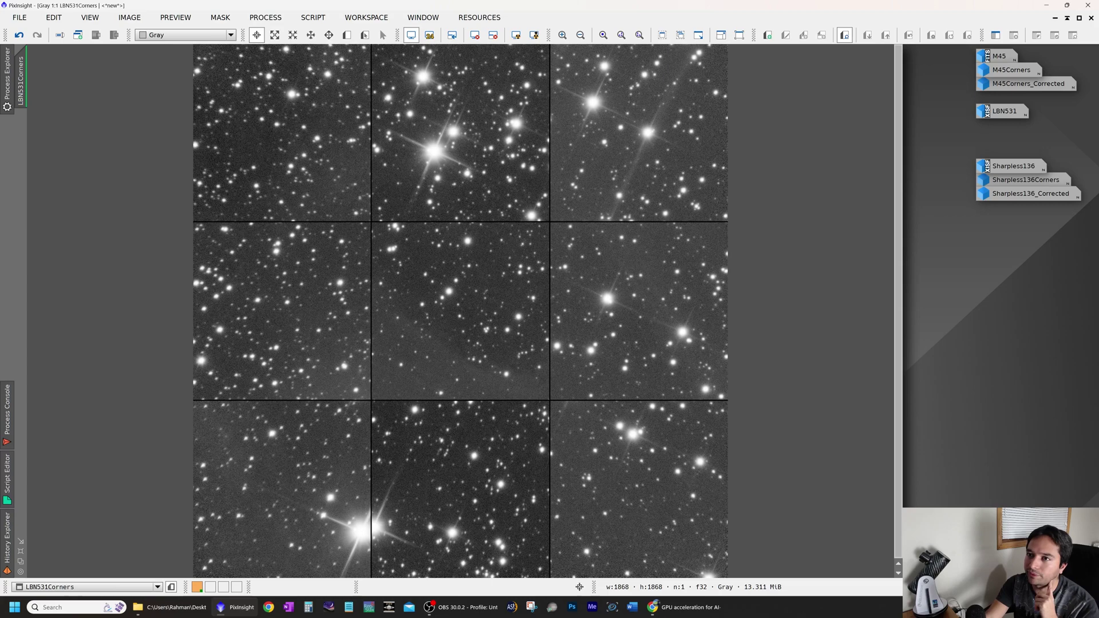
pyautogui.hotkey('ctrl', 'Tab')
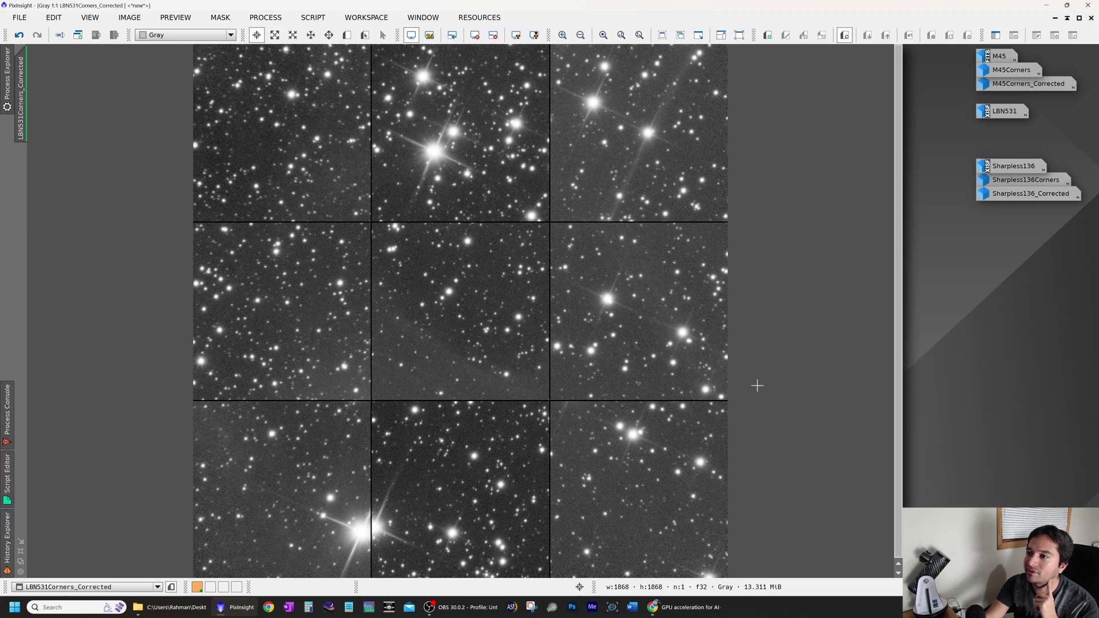
pyautogui.hotkey('ctrl', 'Tab')
pyautogui.hotkey('ctrl', 'Tab')
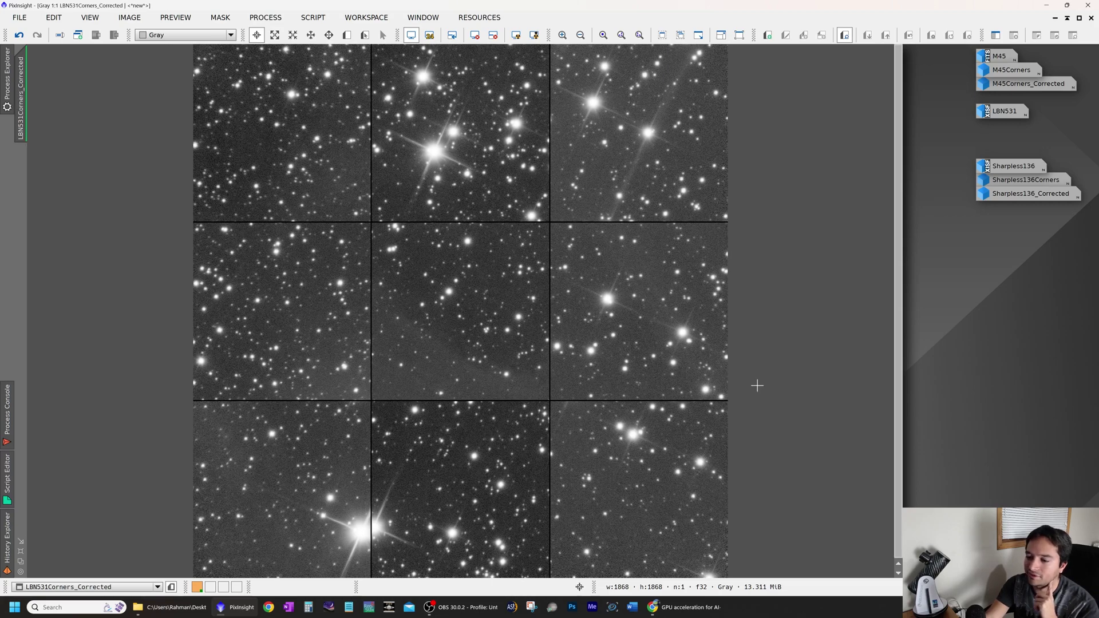
pyautogui.hotkey('ctrl', 'Tab')
pyautogui.hotkey('ctrl', 'Tab')
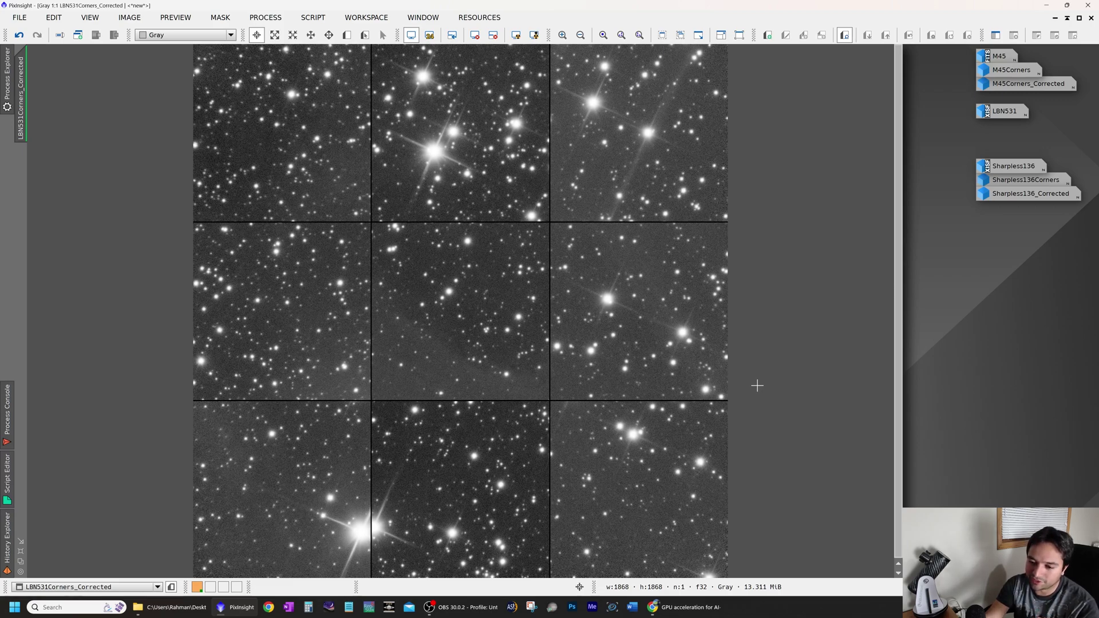
pyautogui.hotkey('ctrl', 'Tab')
pyautogui.hotkey('ctrl', 'Tab')
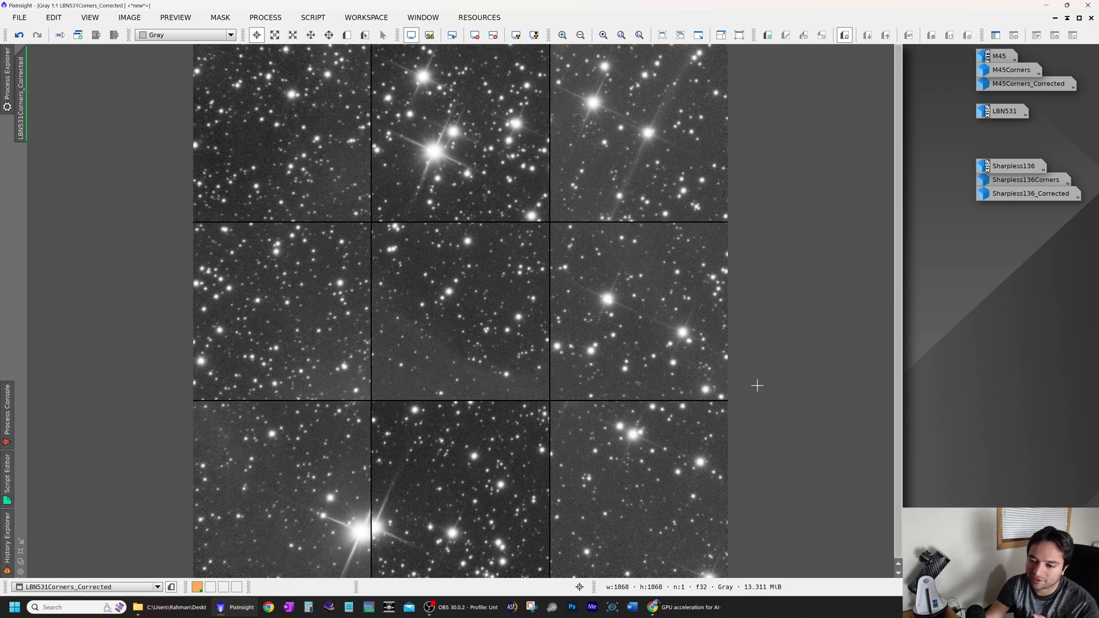
pyautogui.hotkey('ctrl', 'Tab')
pyautogui.hotkey('ctrl', 'Tab')
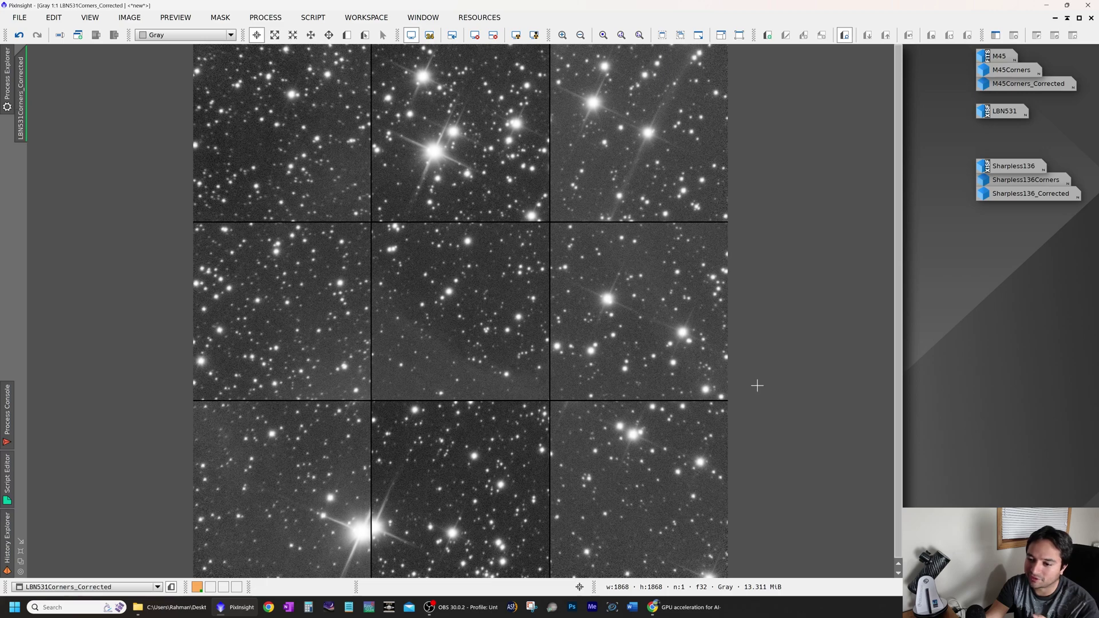
pyautogui.hotkey('ctrl', 'Tab')
pyautogui.hotkey('ctrl', 'Tab')
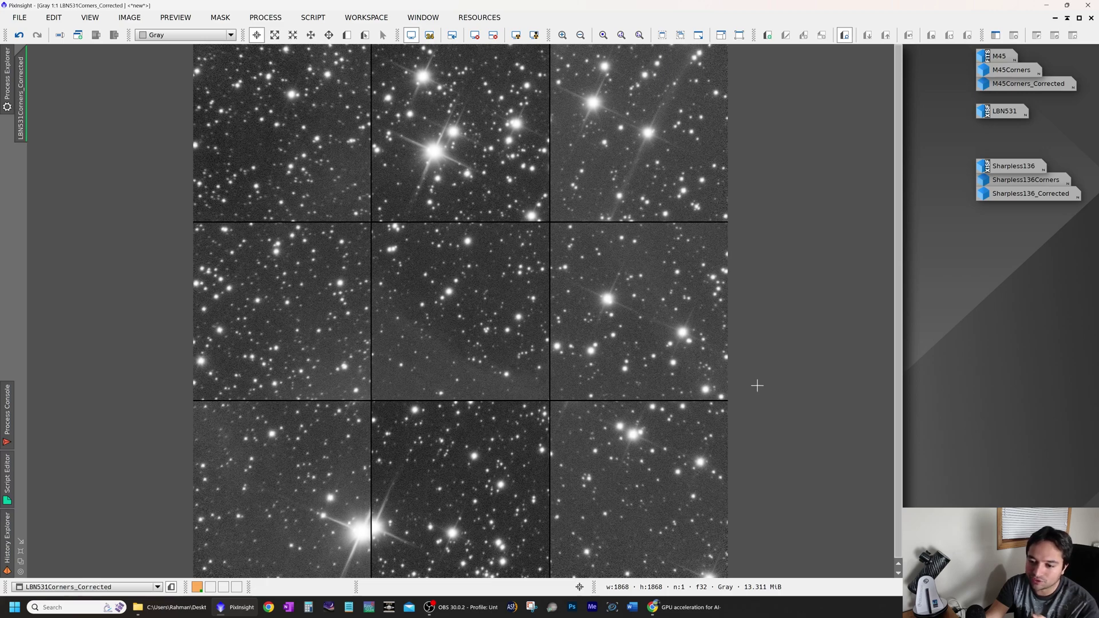
pyautogui.hotkey('ctrl', 'Tab')
pyautogui.hotkey('ctrl', 'Tab')
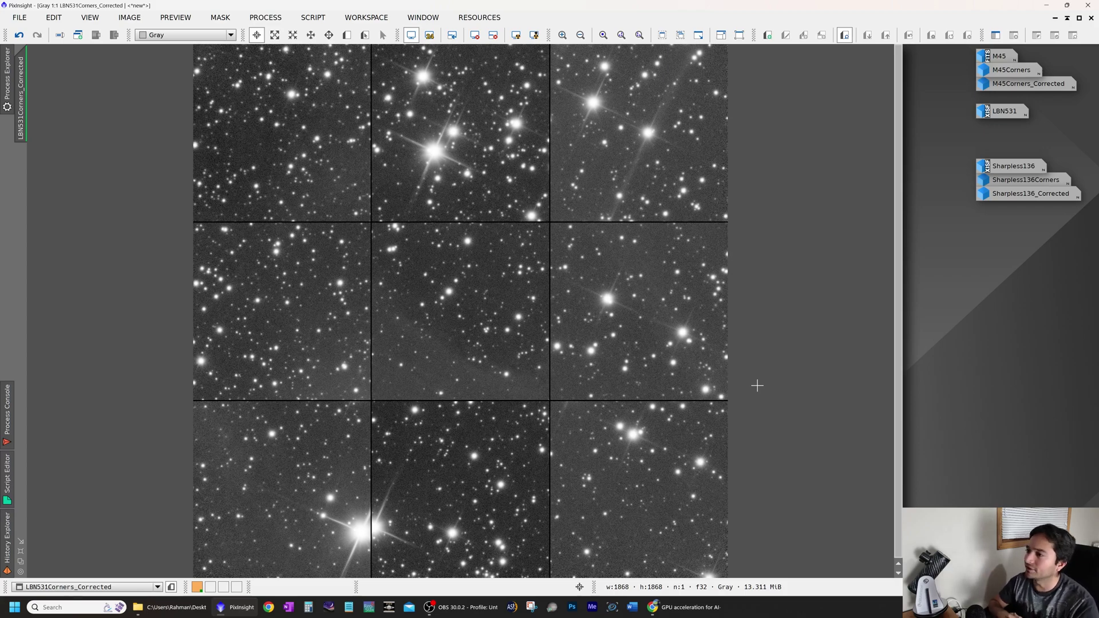
# Step: Iconize both LBN531 corner mosaics and open Sharpless136 maximized at 1:1
pyautogui.click(1056, 19)
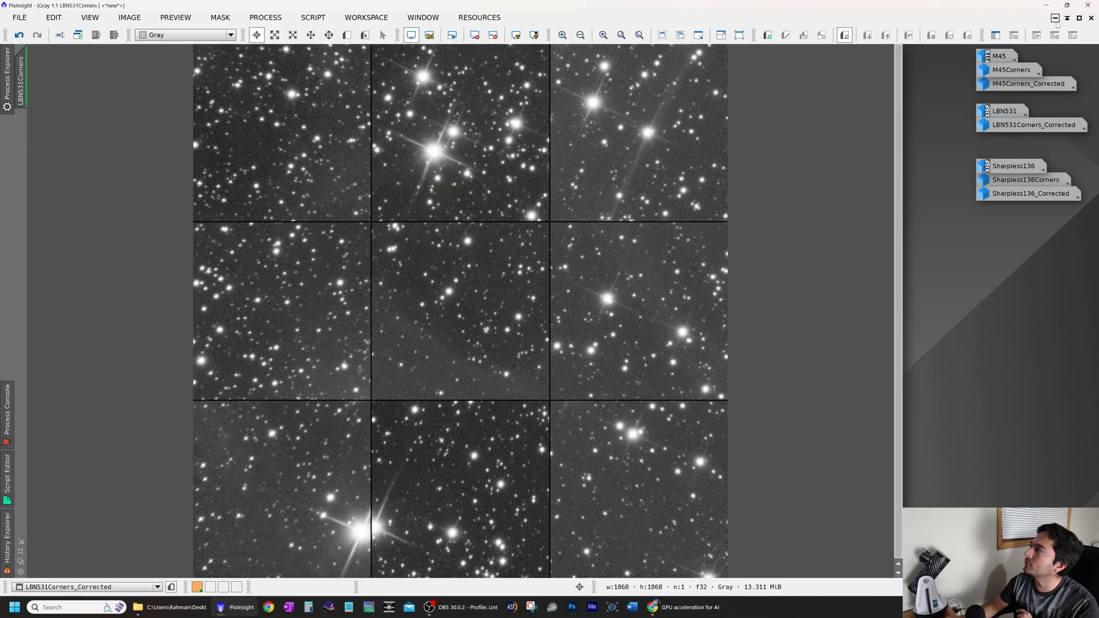
pyautogui.click(1055, 19)
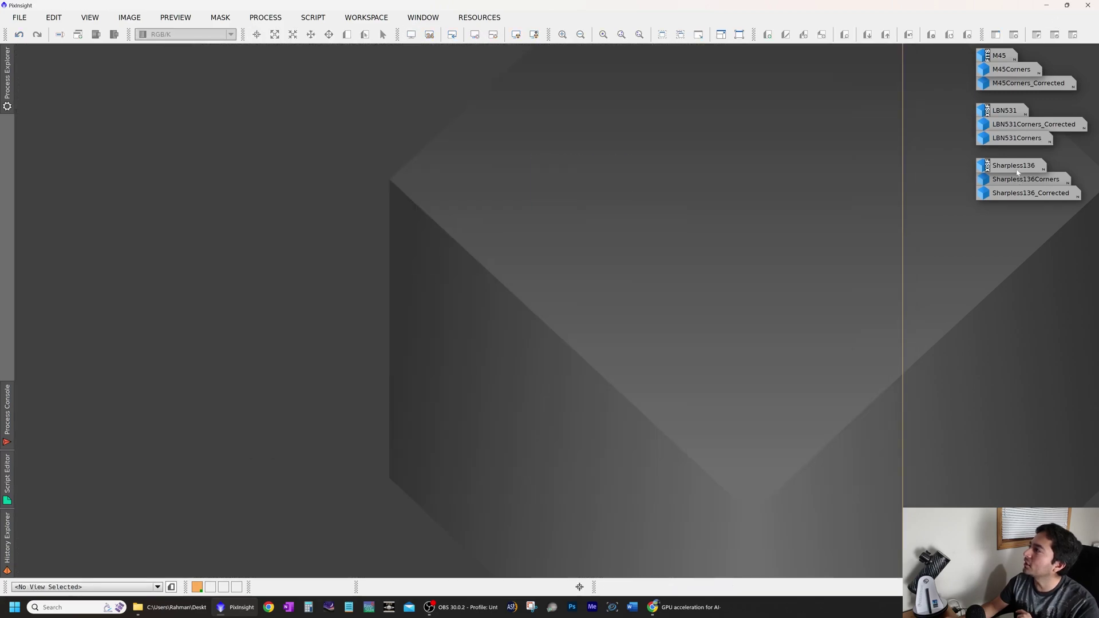
pyautogui.doubleClick(1017, 171)
pyautogui.click(615, 197)
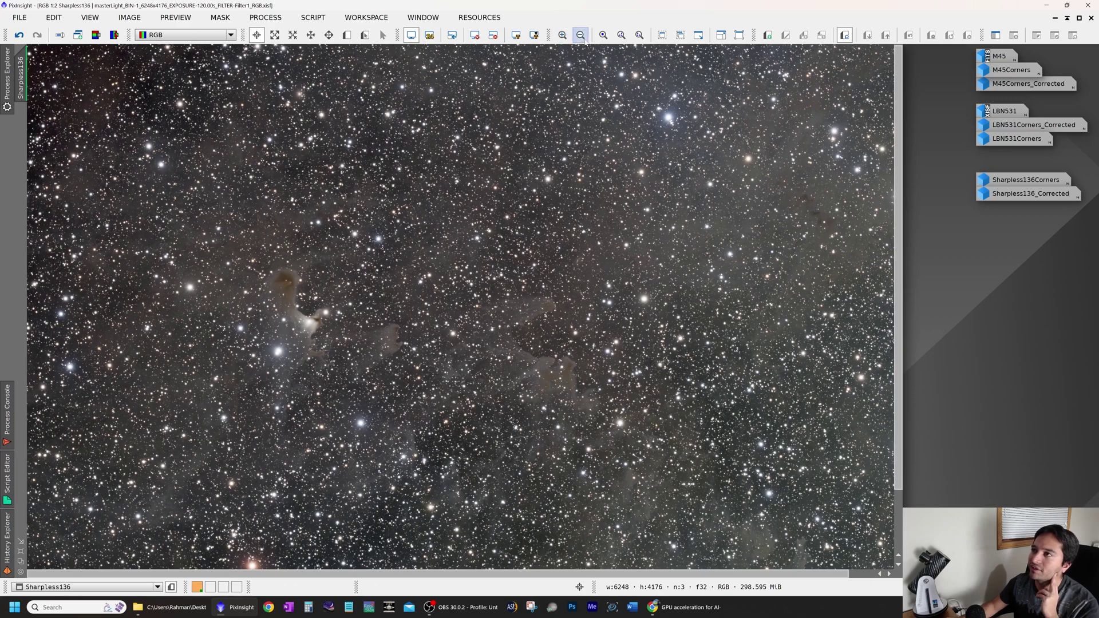
pyautogui.click(603, 35)
pyautogui.scroll(-1, 441, 265)
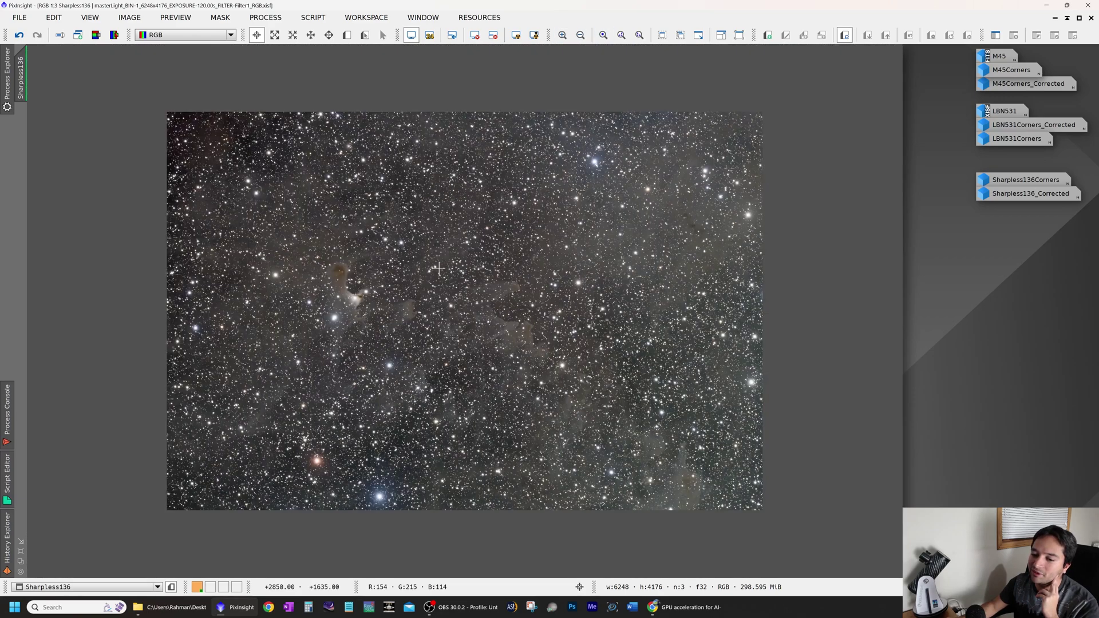
pyautogui.scroll(1, 439, 268)
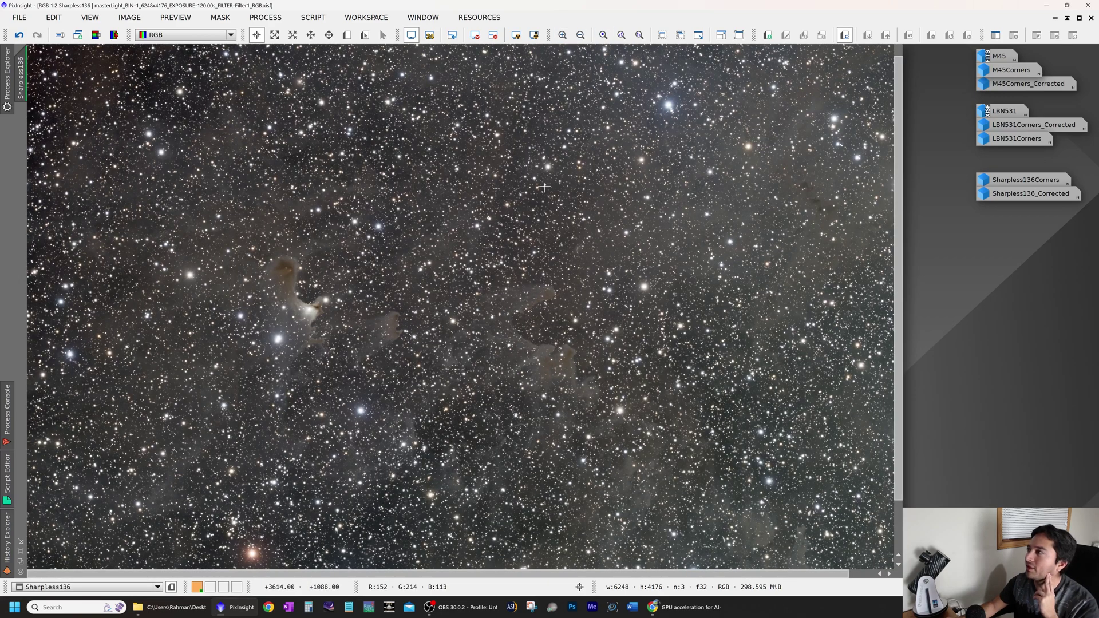
# Step: Undo Sharpless136's BlurXTerminator sharpening, review its processing history, pan the frame, then iconize it
pyautogui.click(7, 74)
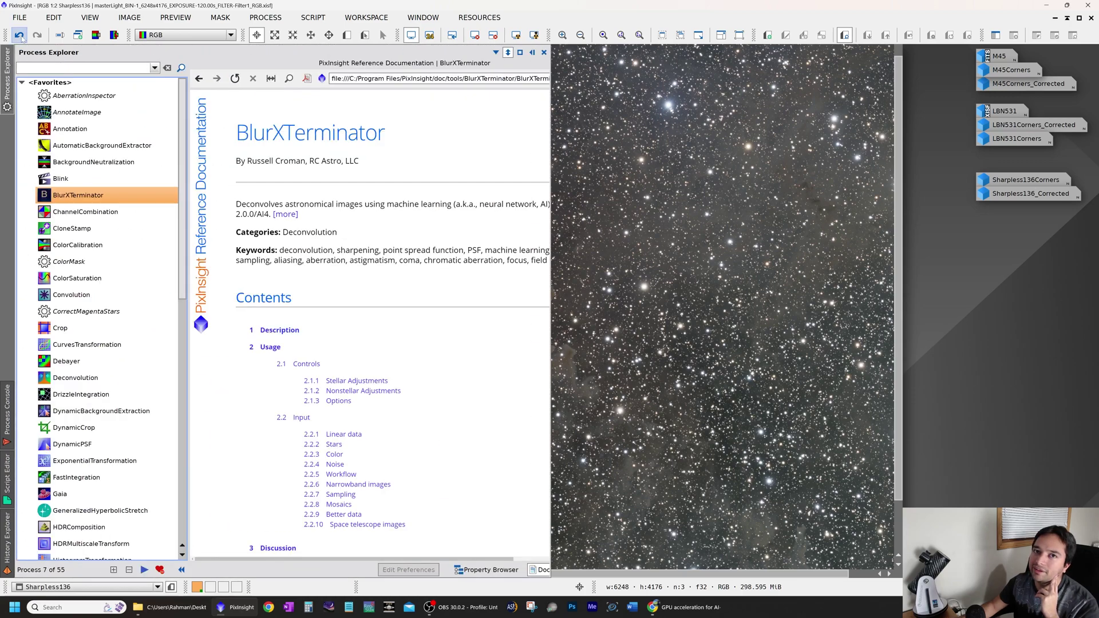
pyautogui.click(20, 36)
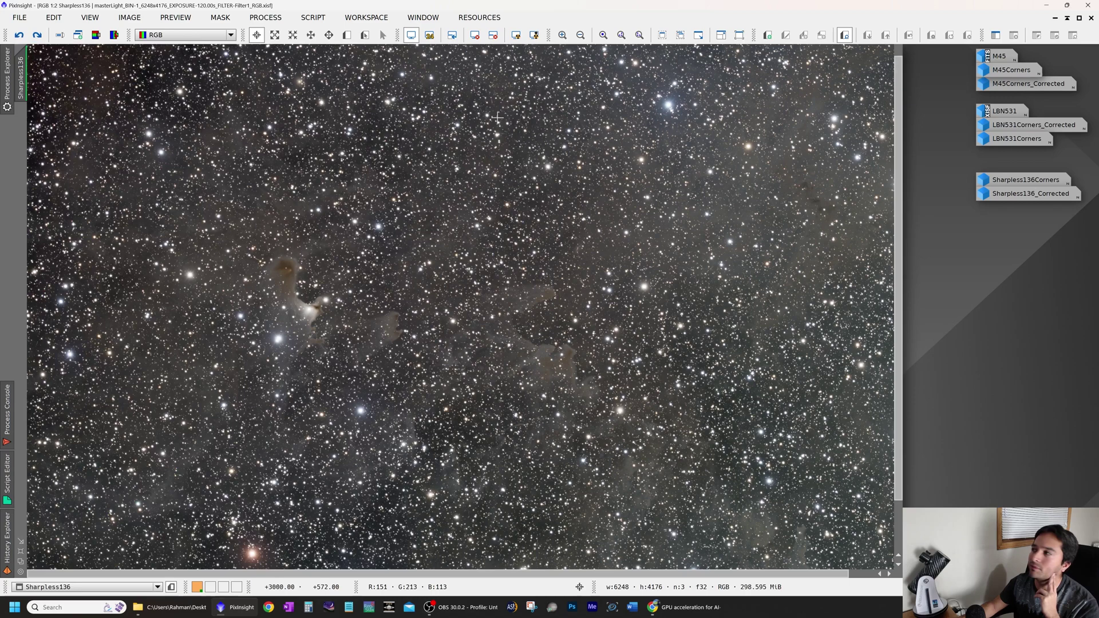
pyautogui.scroll(-3, 532, 211)
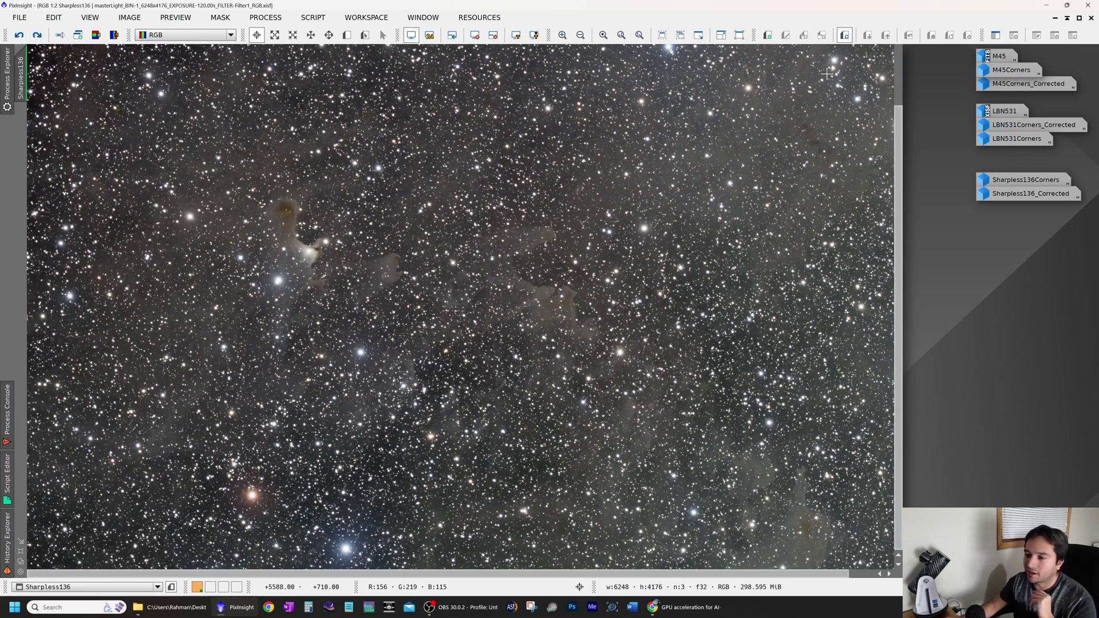
pyautogui.rightClick(452, 167)
pyautogui.click(499, 275)
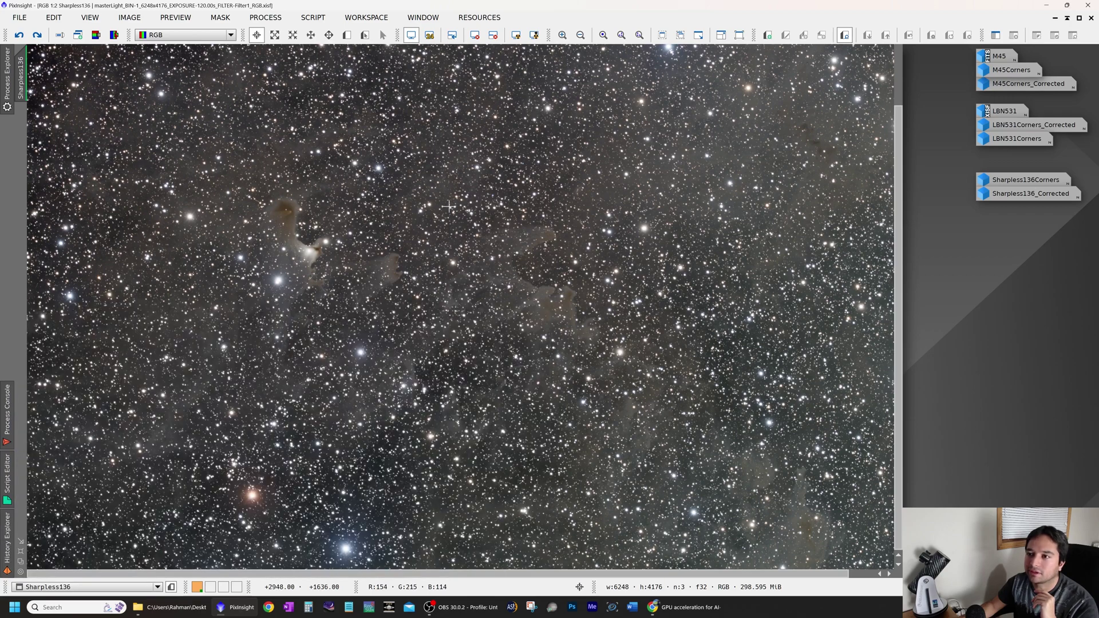
pyautogui.moveTo(548, 273); pyautogui.dragTo(529, 344)
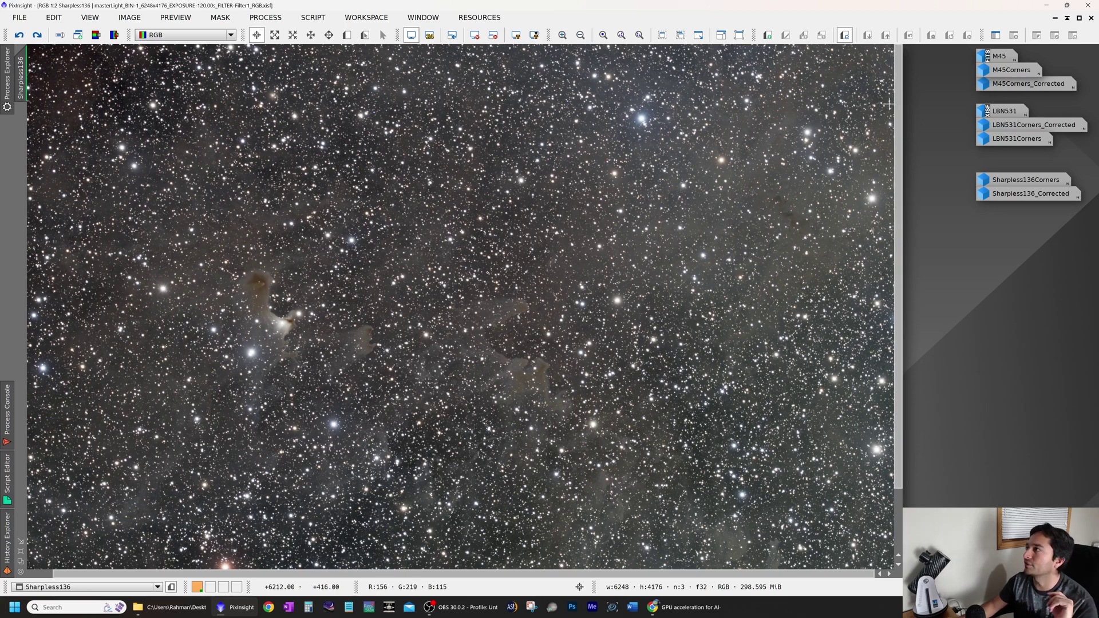
pyautogui.scroll(-1, 898, 286)
pyautogui.moveTo(531, 576); pyautogui.dragTo(424, 574)
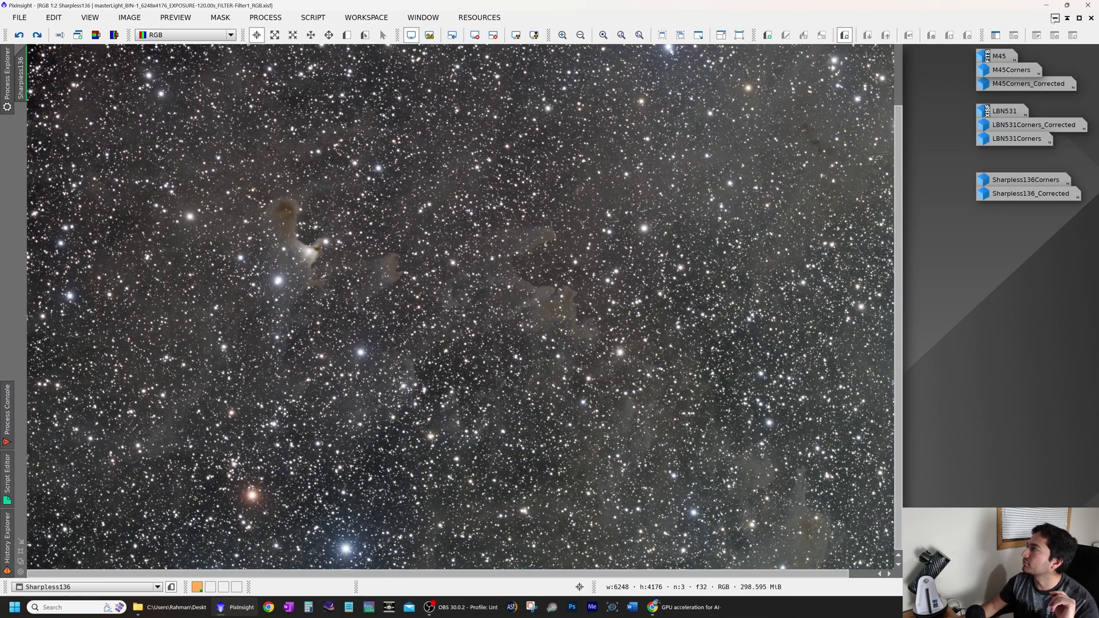
pyautogui.click(1055, 17)
# Step: Open and maximize Sharpless136Corners, then open Sharpless136_Corrected alongside it
pyautogui.doubleClick(1025, 179)
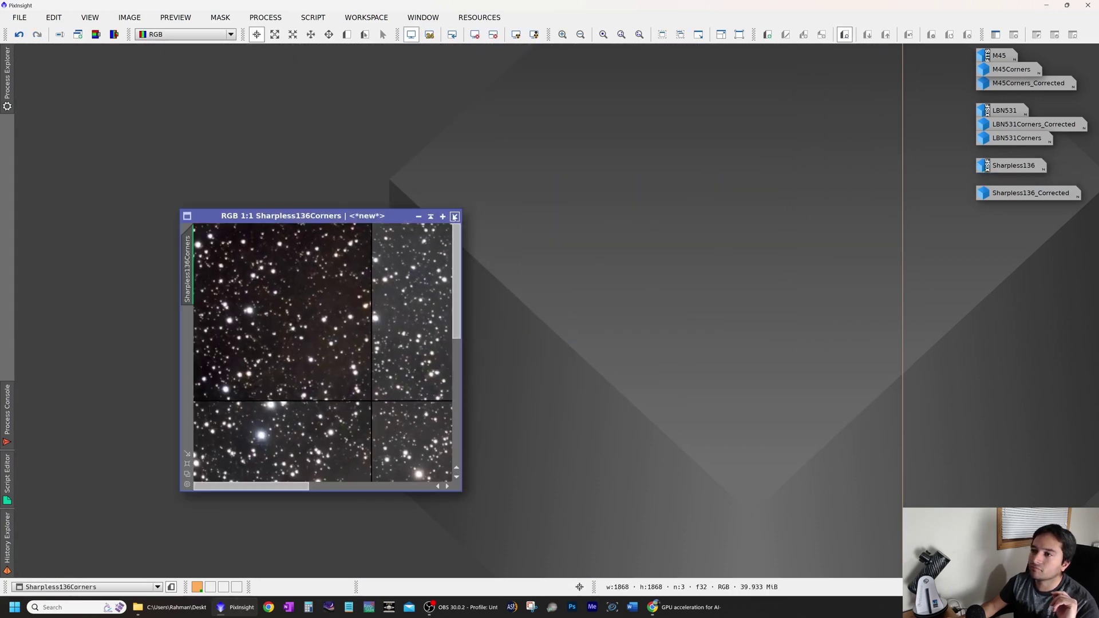
pyautogui.click(442, 217)
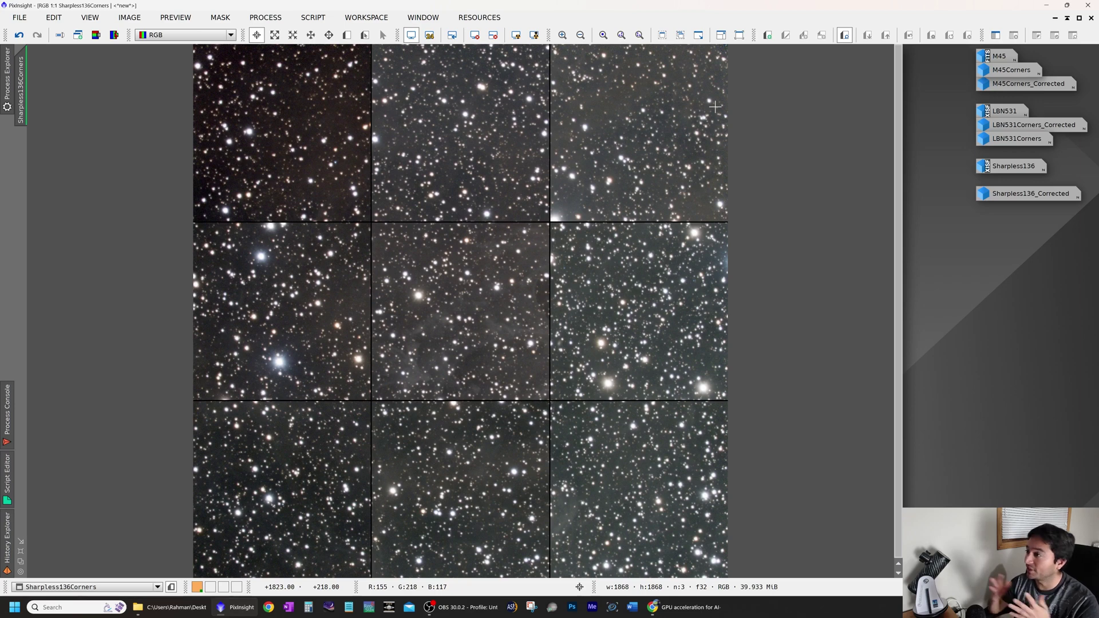
pyautogui.doubleClick(1032, 193)
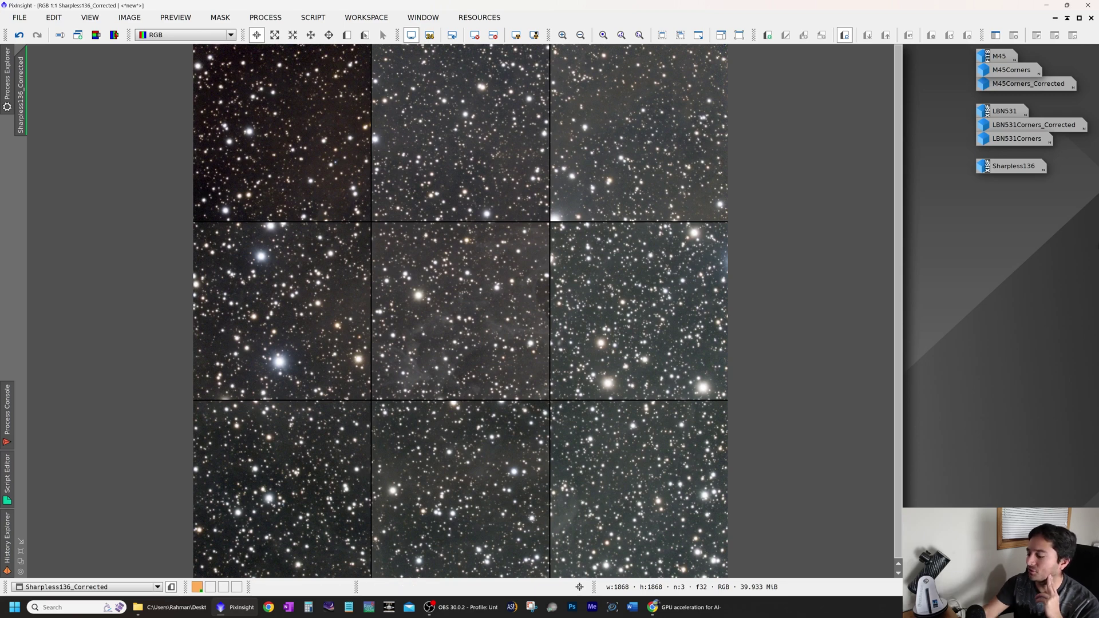
pyautogui.hotkey('ctrl', 'Tab')
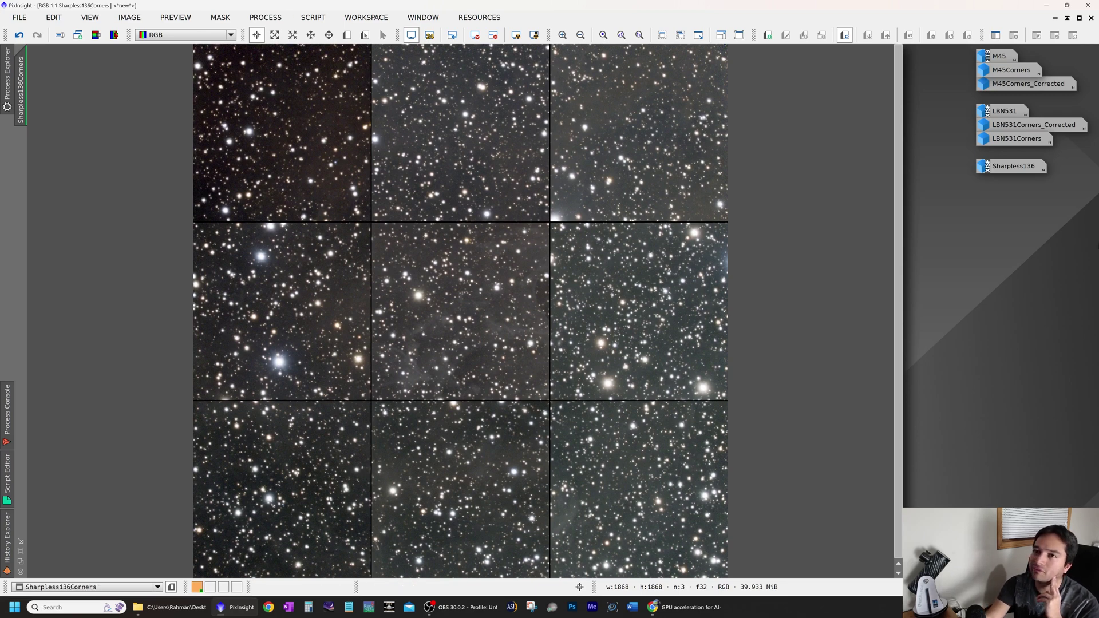
pyautogui.hotkey('ctrl', 'Tab')
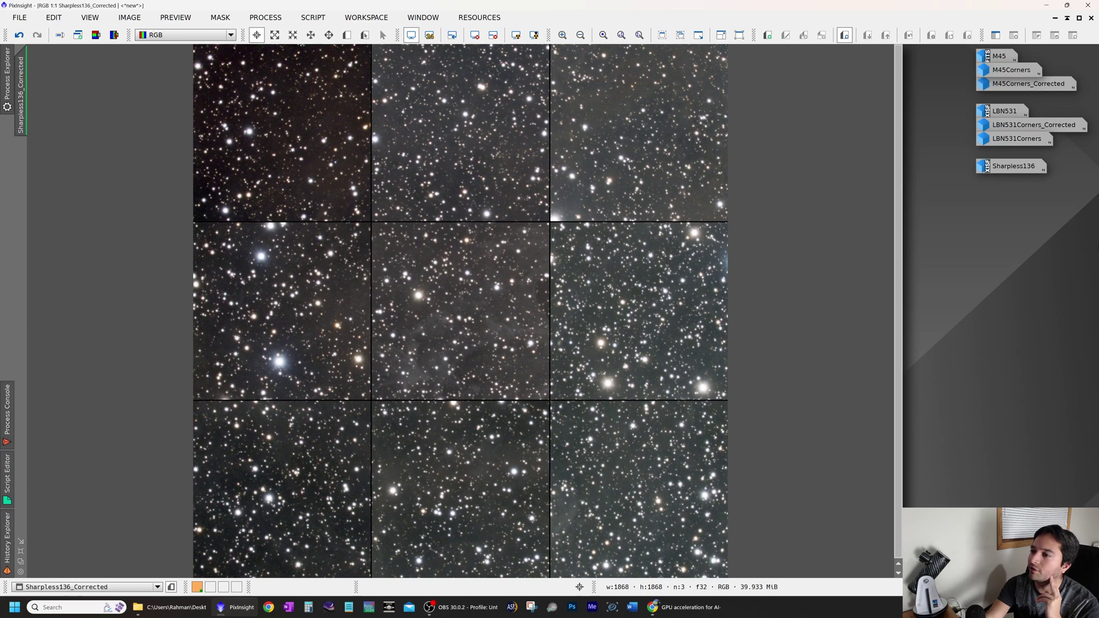
pyautogui.hotkey('ctrl', 'Tab')
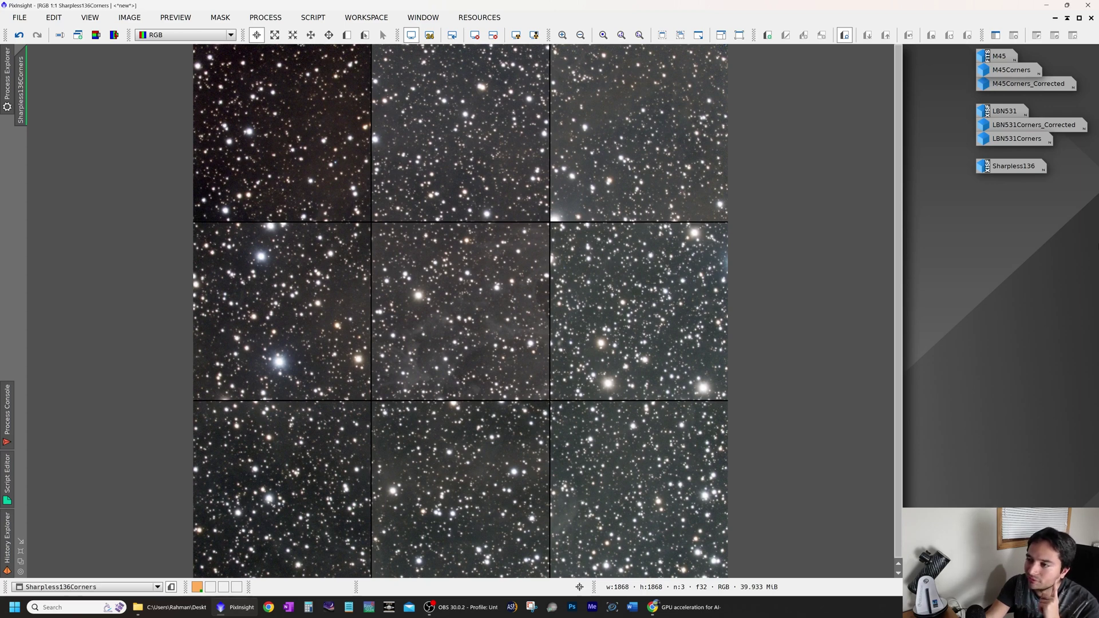
pyautogui.hotkey('ctrl', 'Tab')
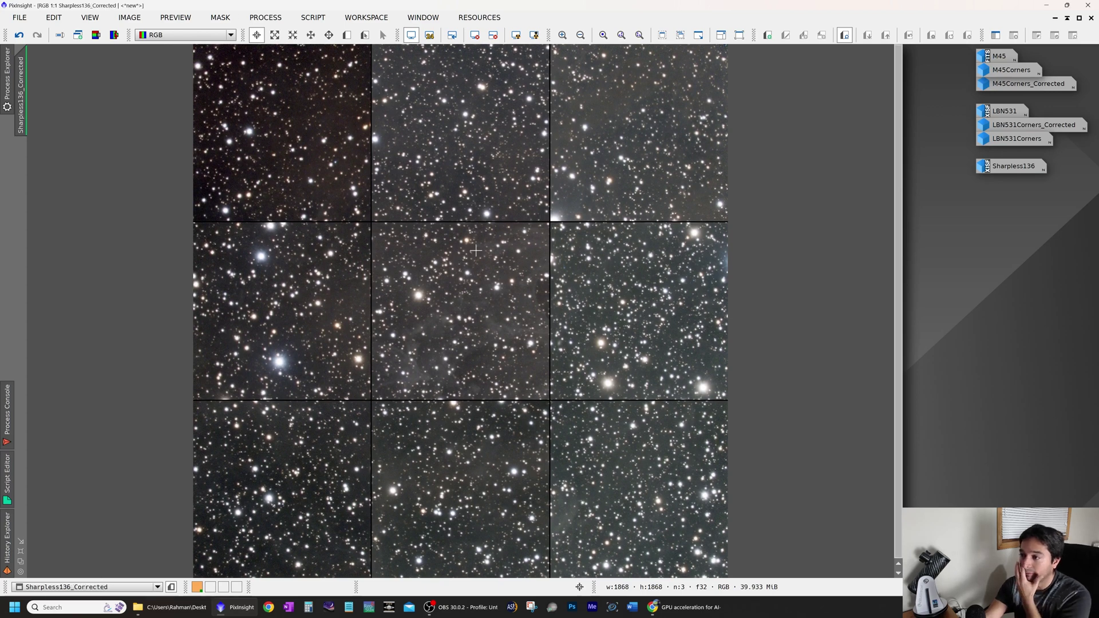
pyautogui.hotkey('ctrl', 'Tab')
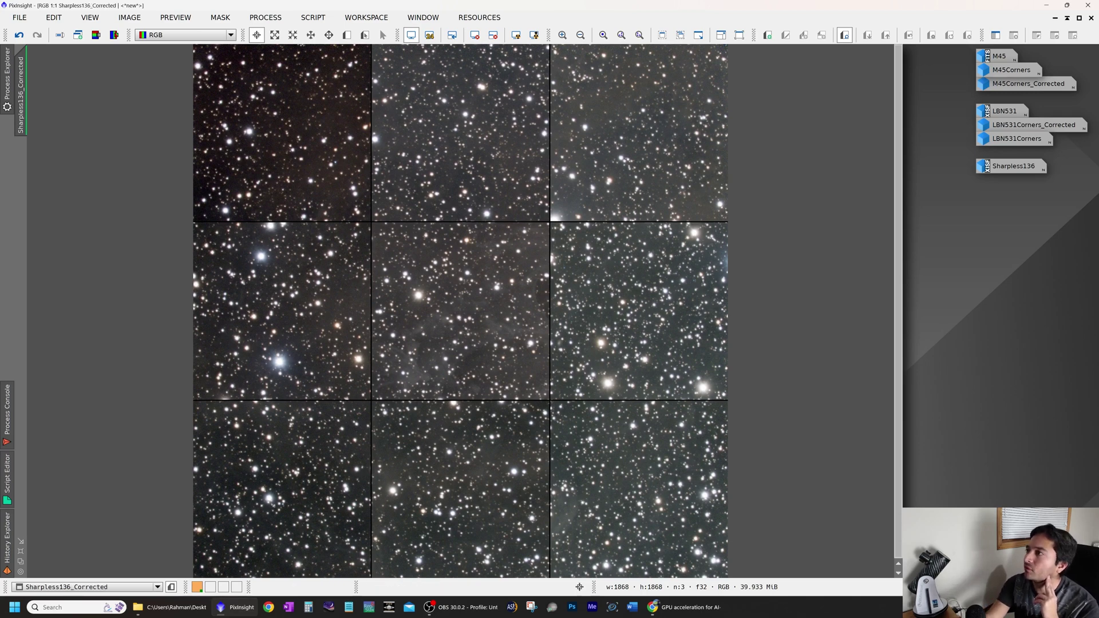
pyautogui.hotkey('ctrl', 'Tab')
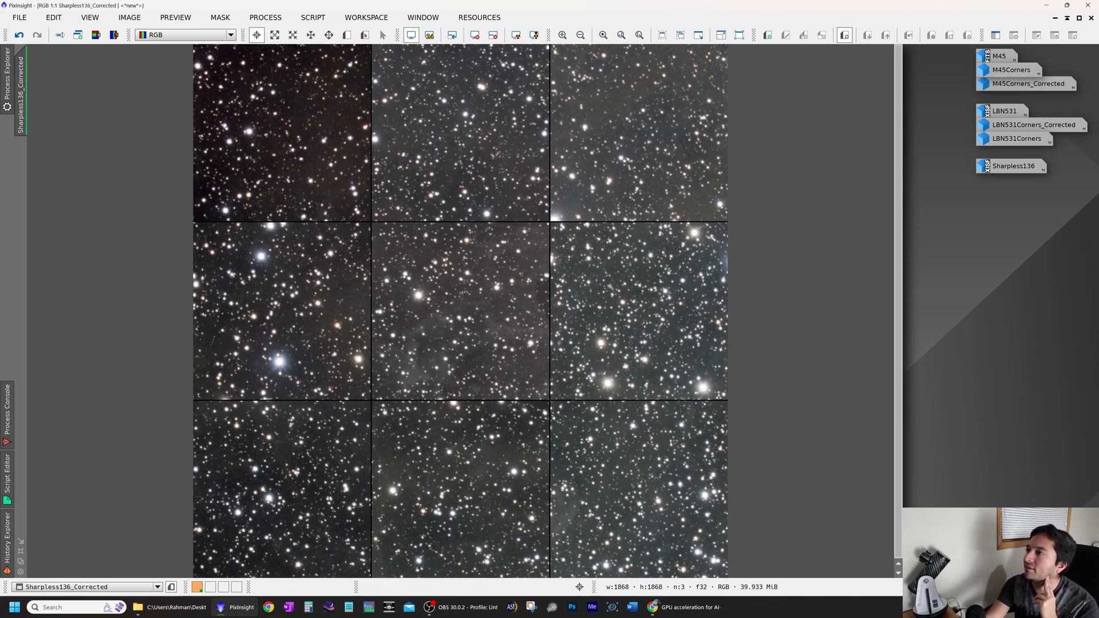
pyautogui.hotkey('ctrl', 'Tab')
pyautogui.hotkey('ctrl', 'Tab')
pyautogui.hotkey('ctrl', 'Tab')
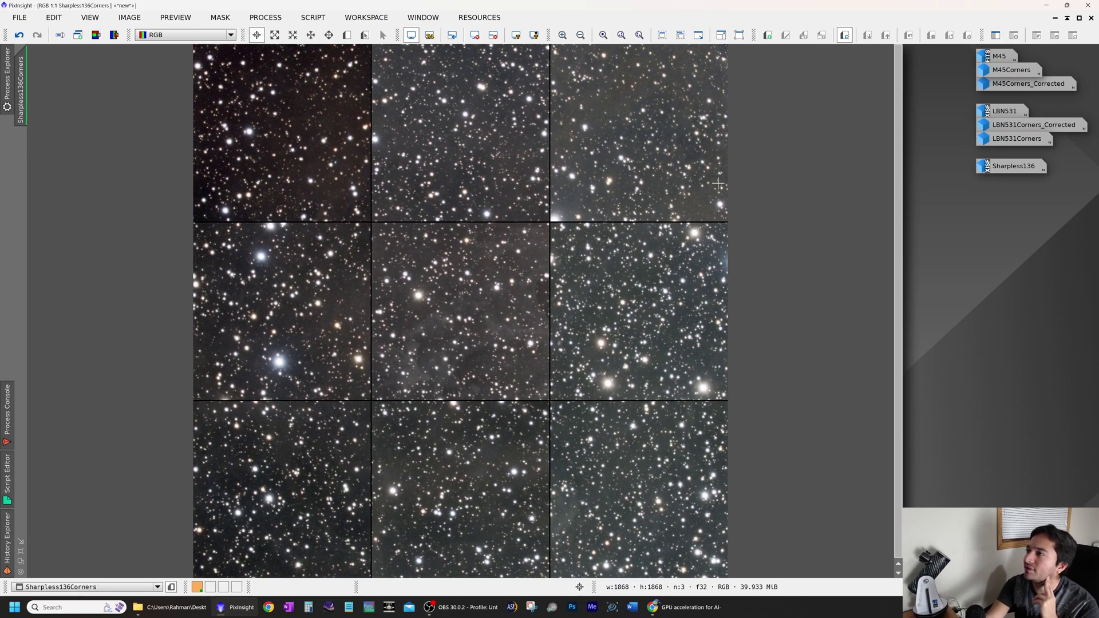
pyautogui.hotkey('ctrl', 'Tab')
pyautogui.hotkey('ctrl', 'Tab')
pyautogui.hotkey('ctrl', 'Tab')
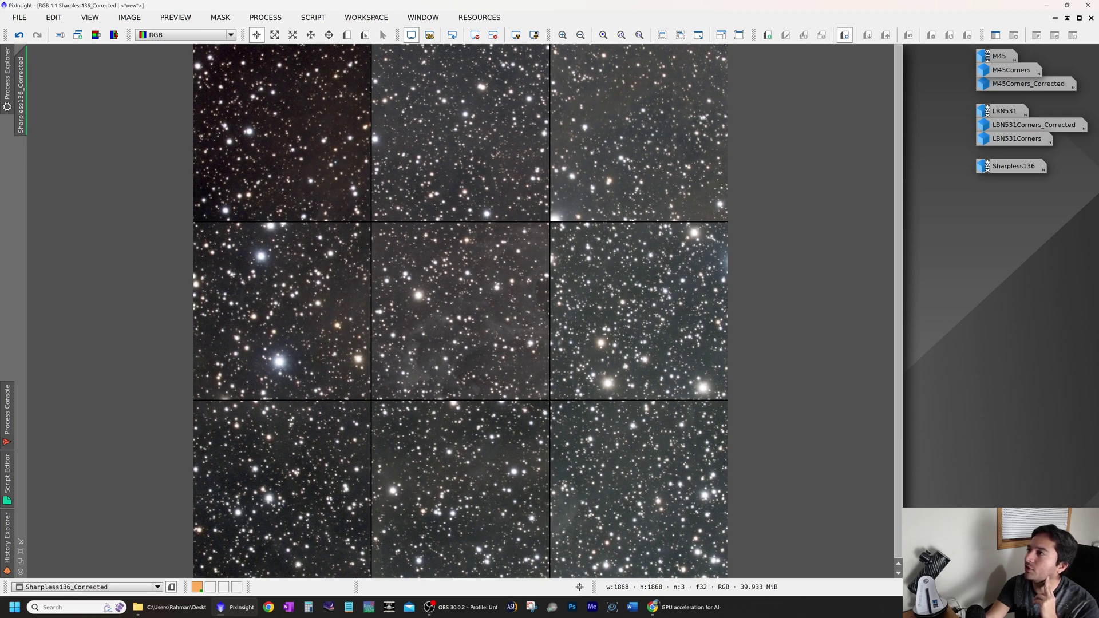
pyautogui.hotkey('ctrl', 'Tab')
pyautogui.hotkey('ctrl', 'Tab')
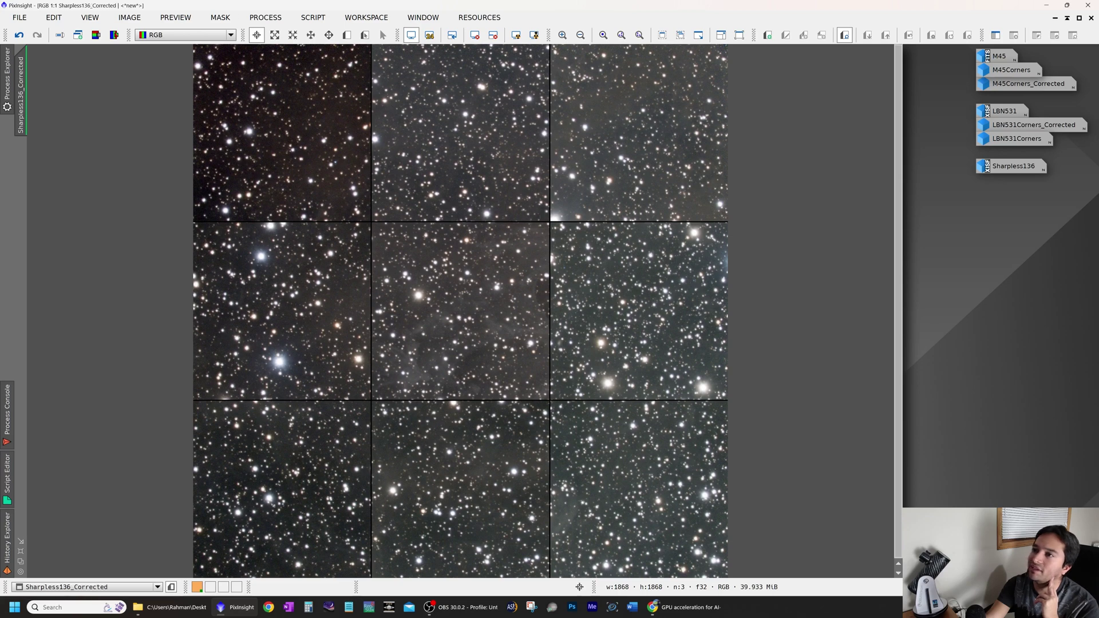
pyautogui.hotkey('ctrl', 'Tab')
pyautogui.hotkey('ctrl', 'Tab')
pyautogui.hotkey('ctrl', 'Tab')
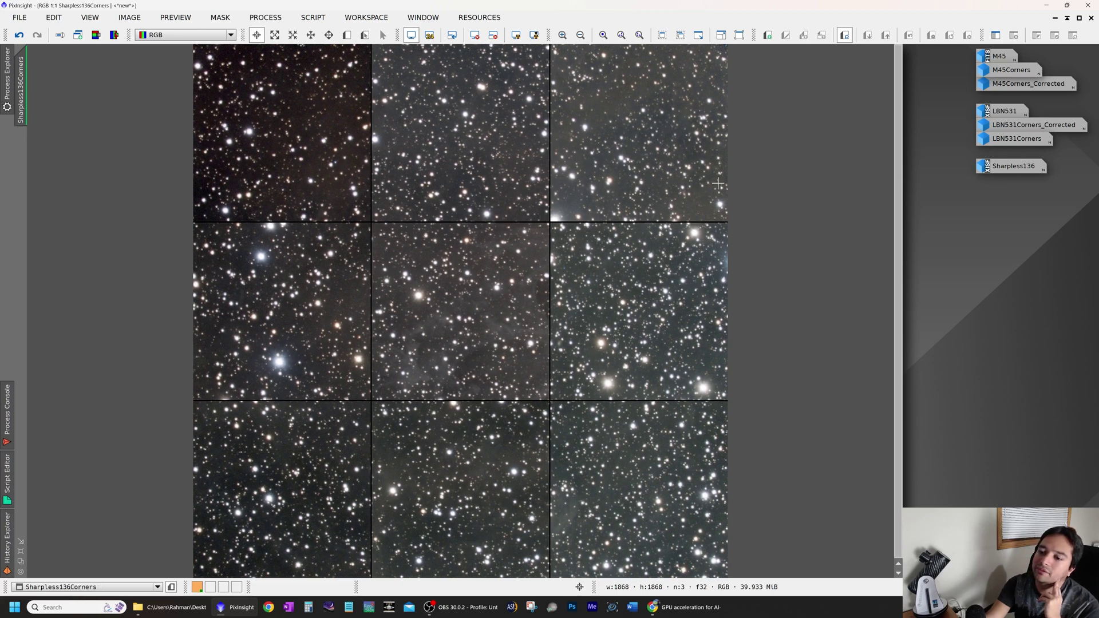
pyautogui.hotkey('ctrl', 'Tab')
pyautogui.hotkey('ctrl', 'Tab')
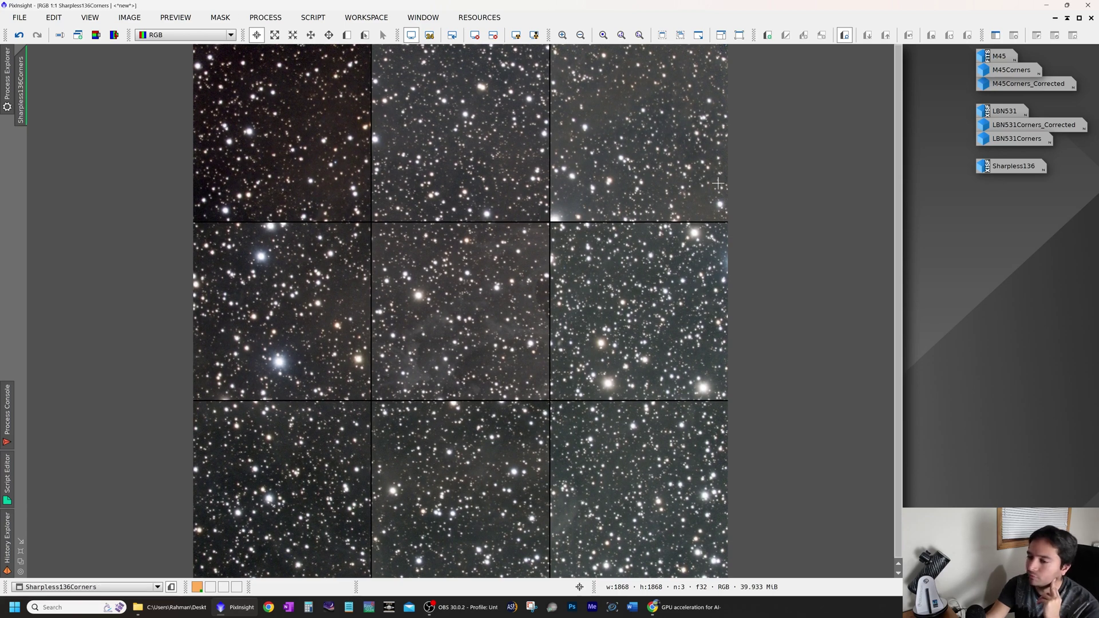
pyautogui.hotkey('ctrl', 'Tab')
pyautogui.hotkey('ctrl', 'Tab')
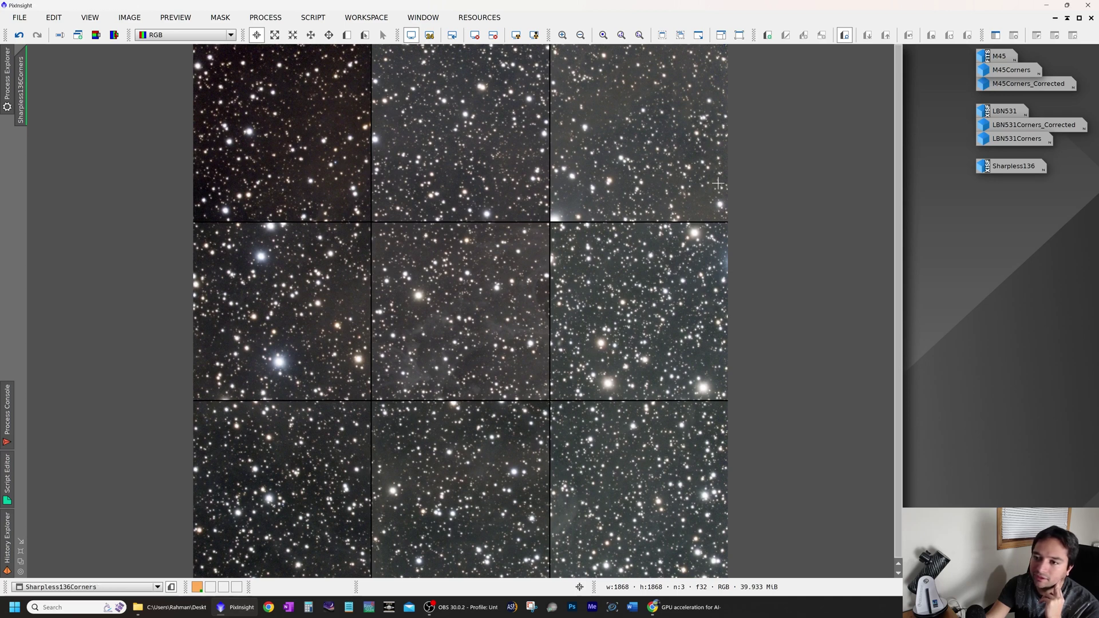
pyautogui.hotkey('ctrl', 'Tab')
pyautogui.hotkey('ctrl', 'Tab')
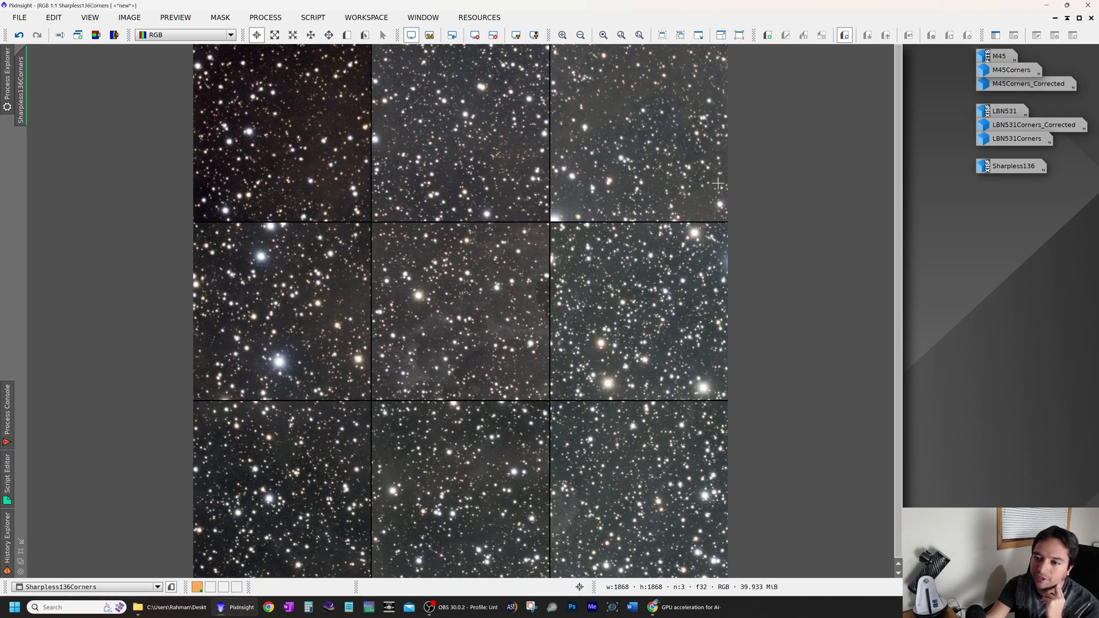
pyautogui.hotkey('ctrl', 'Tab')
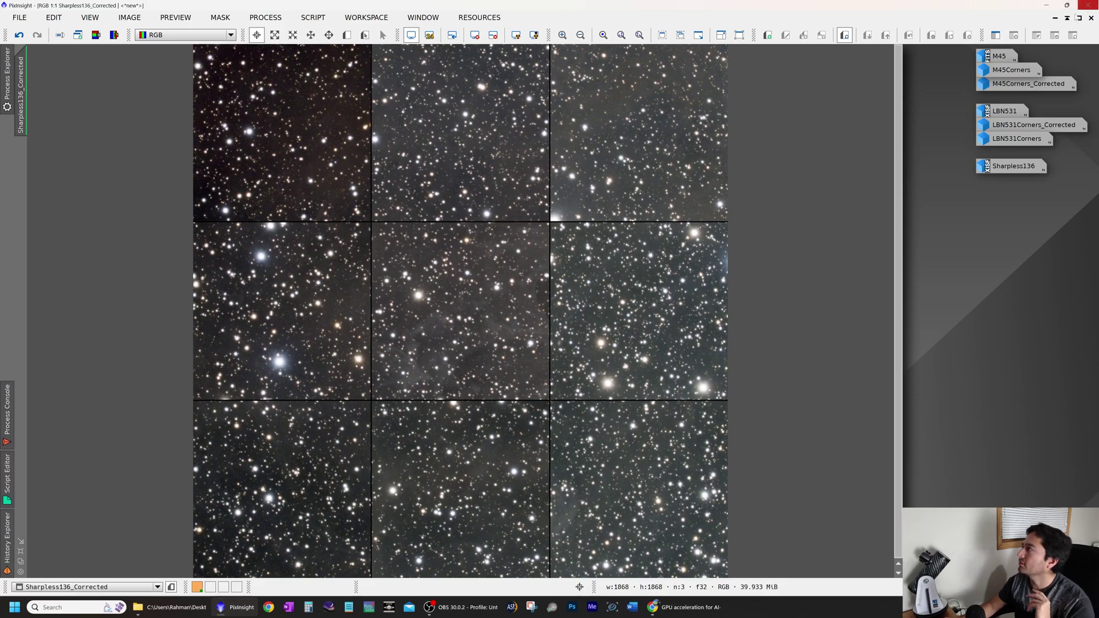
# Step: Iconize both corner mosaics and open Sharpless136 maximized at 1:1, panned to the nebula
pyautogui.click(1056, 18)
pyautogui.click(1056, 17)
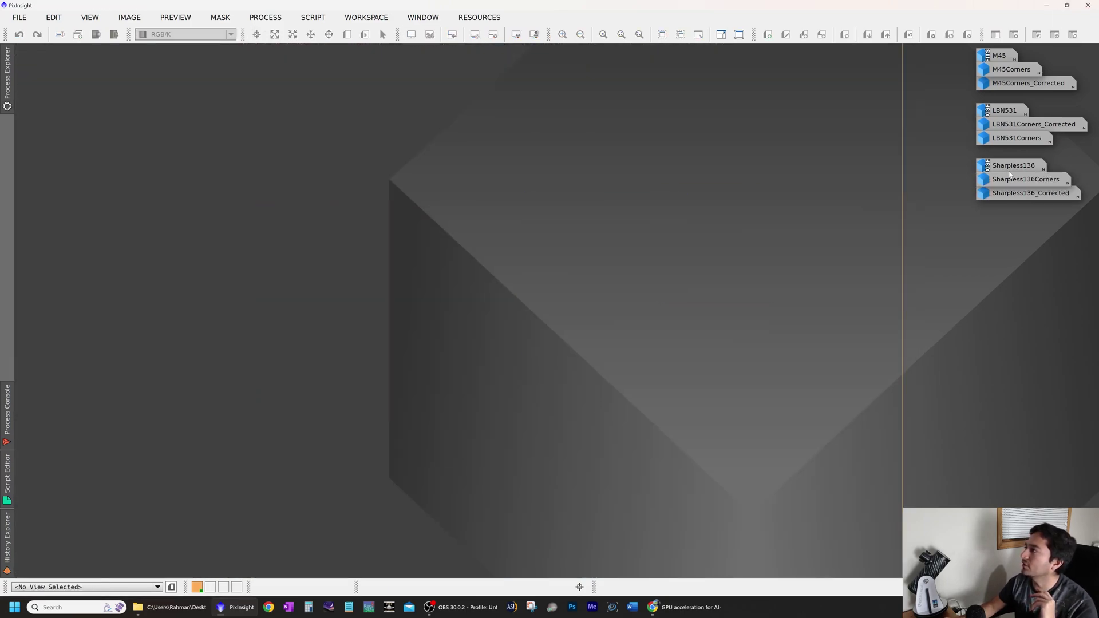
pyautogui.doubleClick(1011, 172)
pyautogui.click(615, 196)
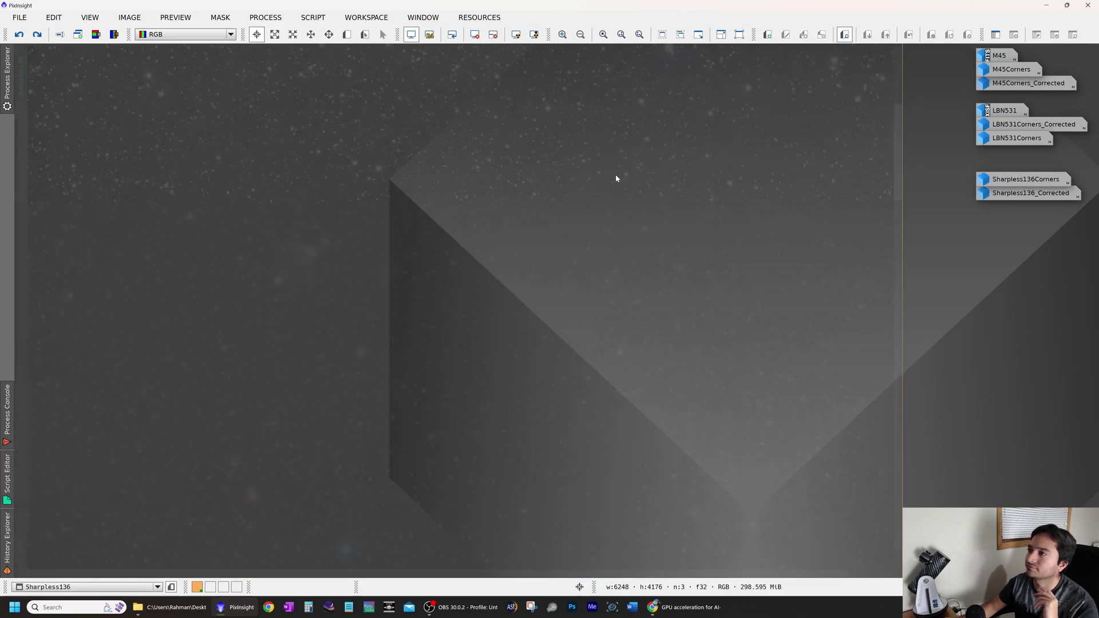
pyautogui.click(603, 34)
pyautogui.moveTo(241, 395); pyautogui.dragTo(630, 529)
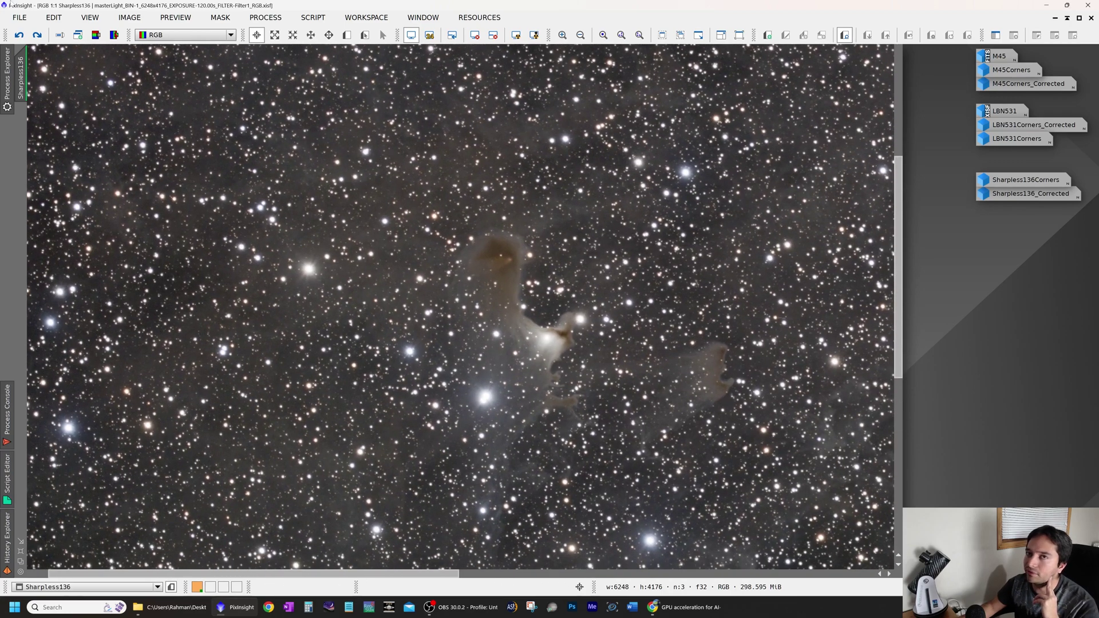
# Step: Toggle the BlurXTerminator sharpening on and off to compare, leave it undone, and locate BlurXTerminator's documentation
pyautogui.click(38, 35)
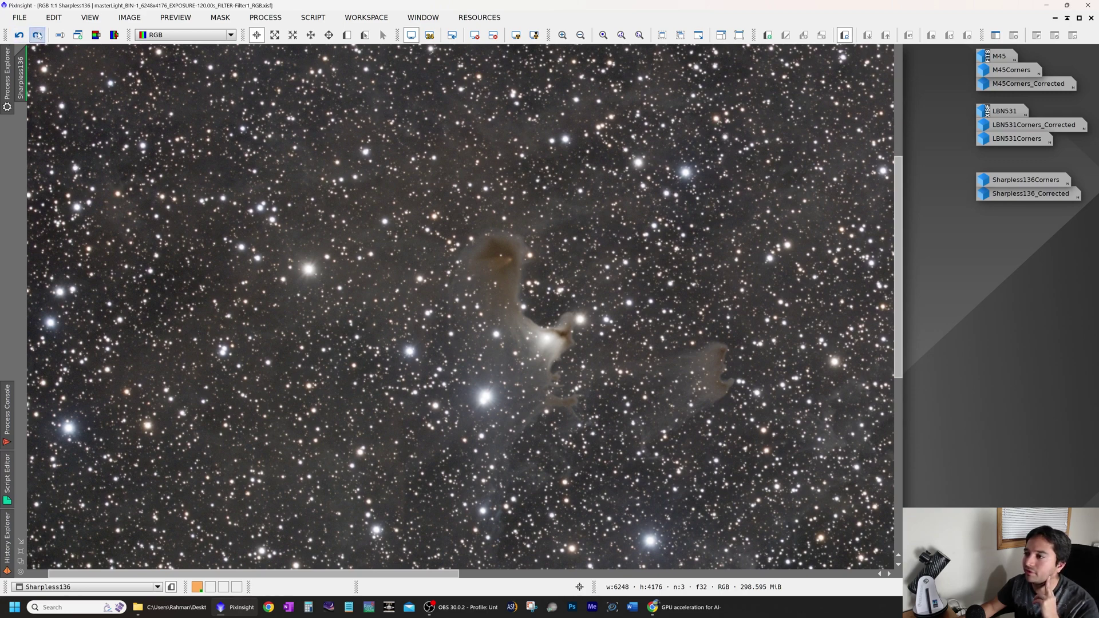
pyautogui.click(24, 35)
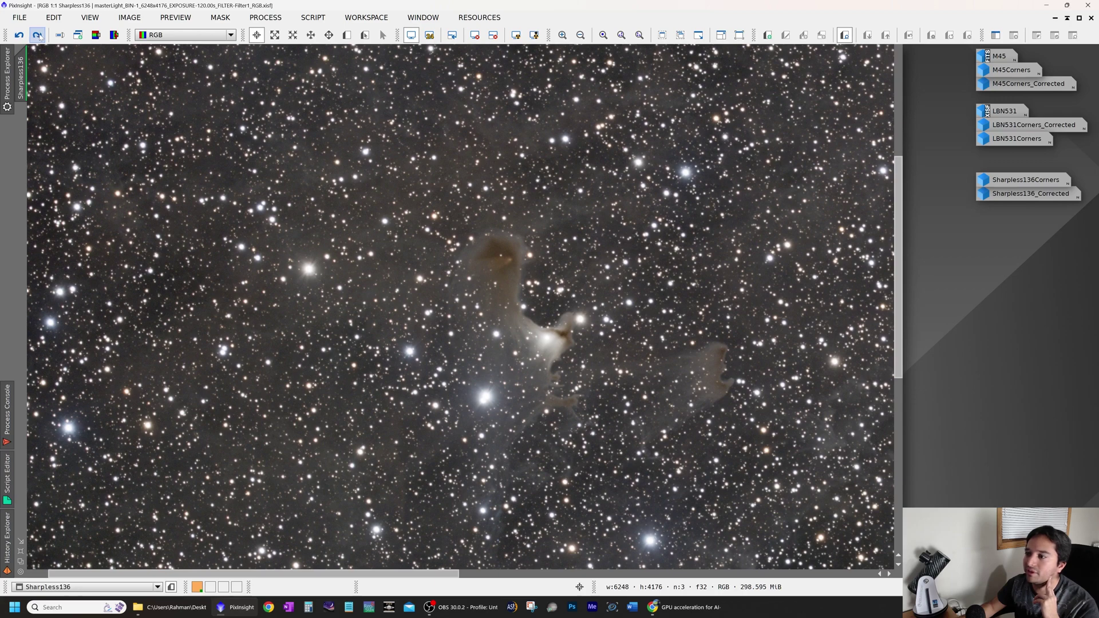
pyautogui.click(38, 35)
pyautogui.click(20, 35)
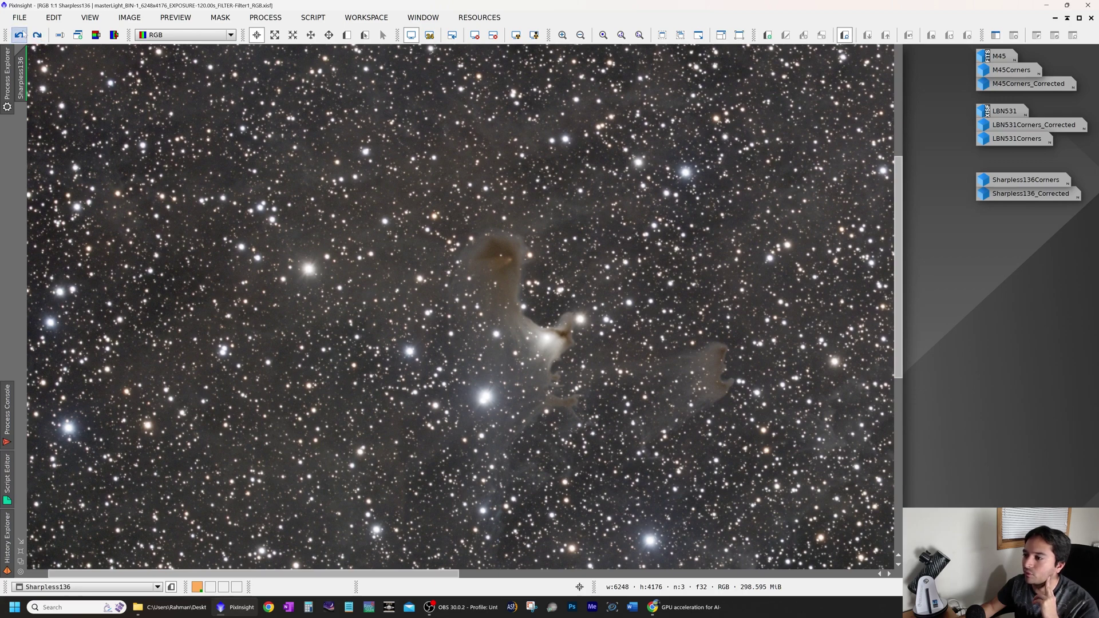
pyautogui.click(38, 35)
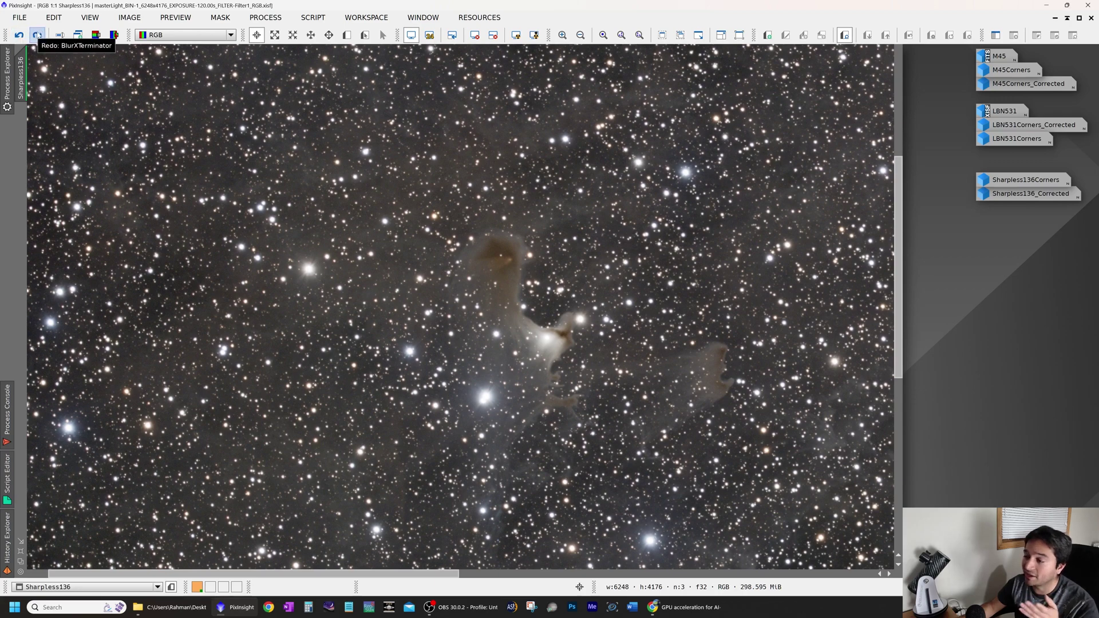
pyautogui.click(38, 35)
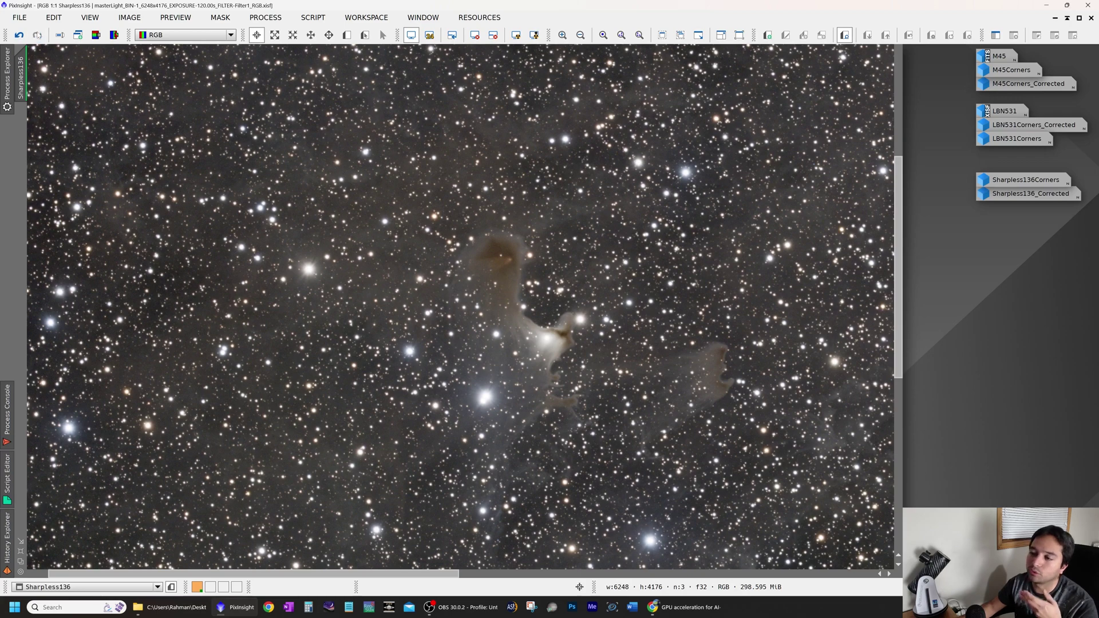
pyautogui.click(19, 35)
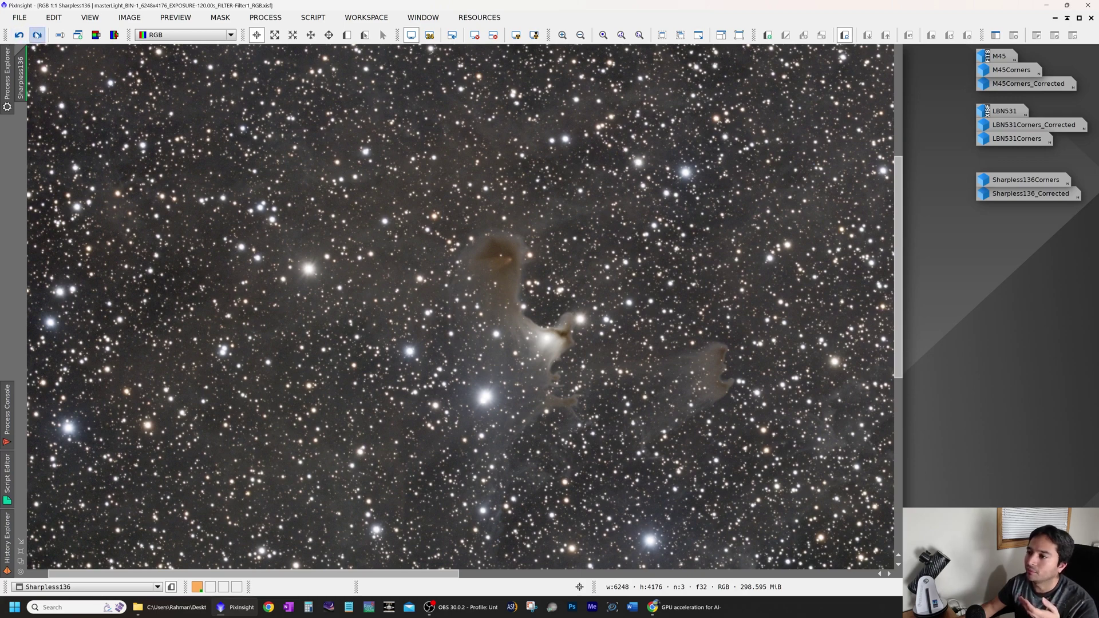
pyautogui.click(37, 35)
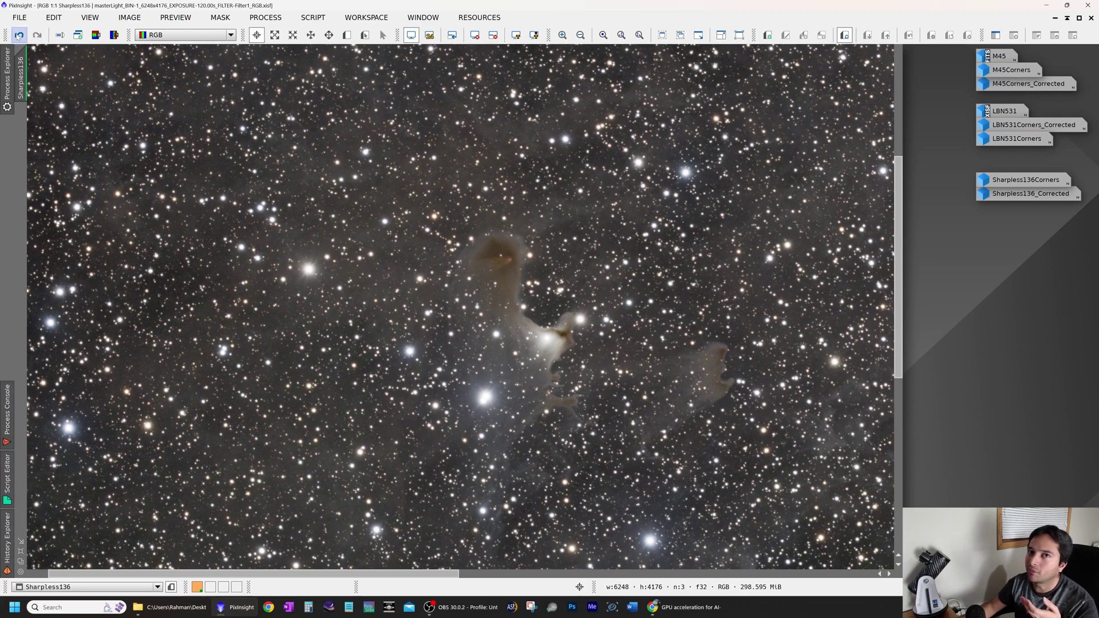
pyautogui.click(19, 35)
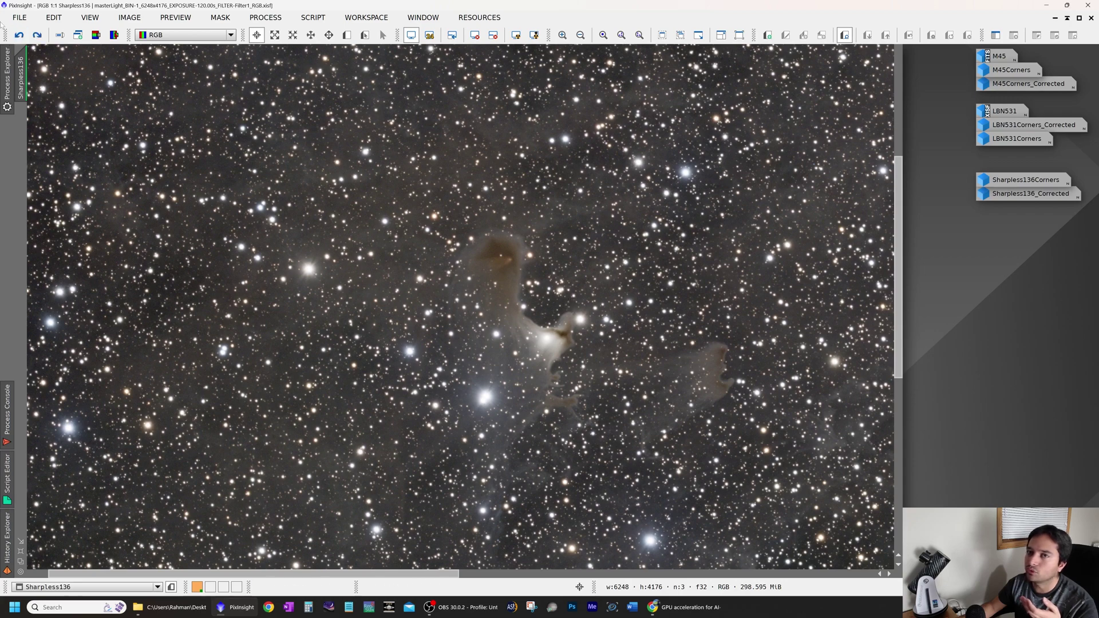
pyautogui.click(8, 72)
# Step: Run BlurXTerminator on full Sharpless136 with Correct Only off, stars and nonstellar at 0.50
pyautogui.doubleClick(111, 194)
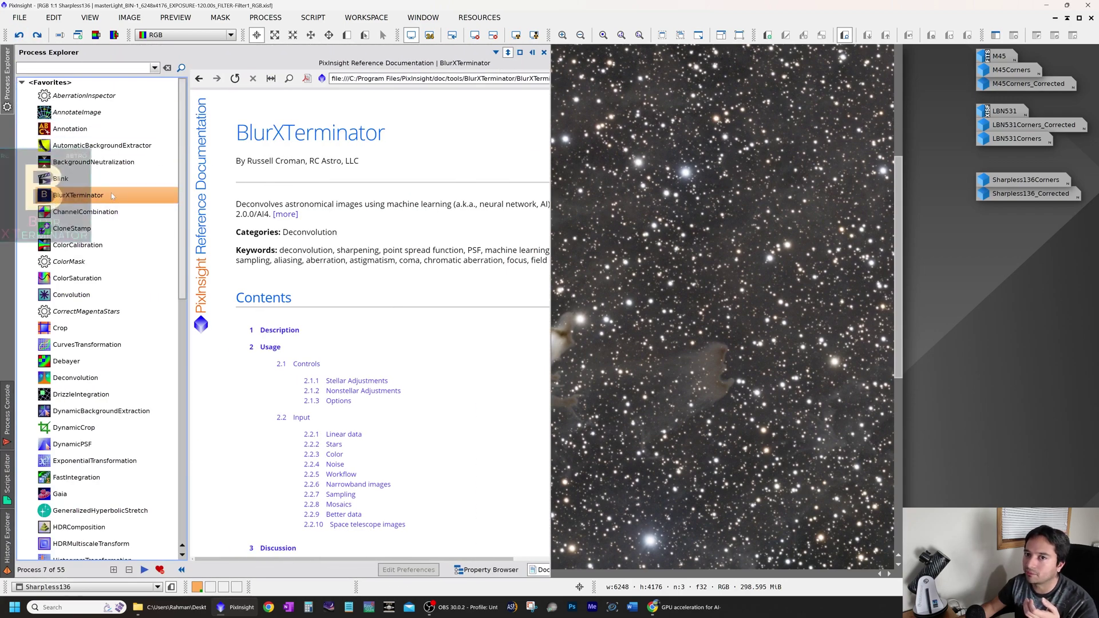
pyautogui.moveTo(881, 244); pyautogui.dragTo(884, 239)
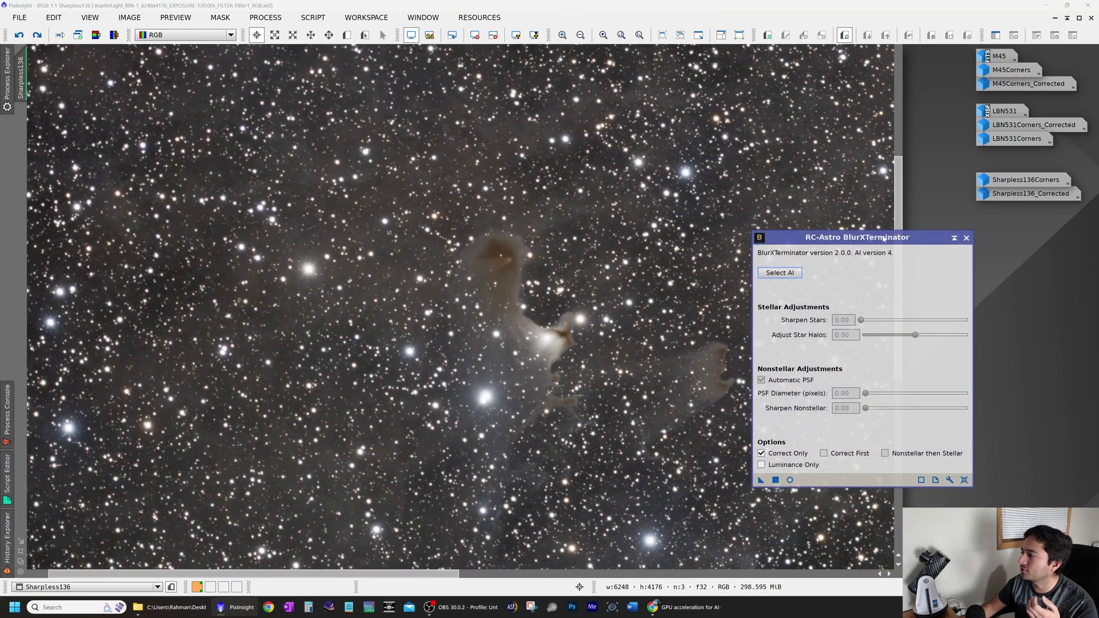
pyautogui.click(779, 453)
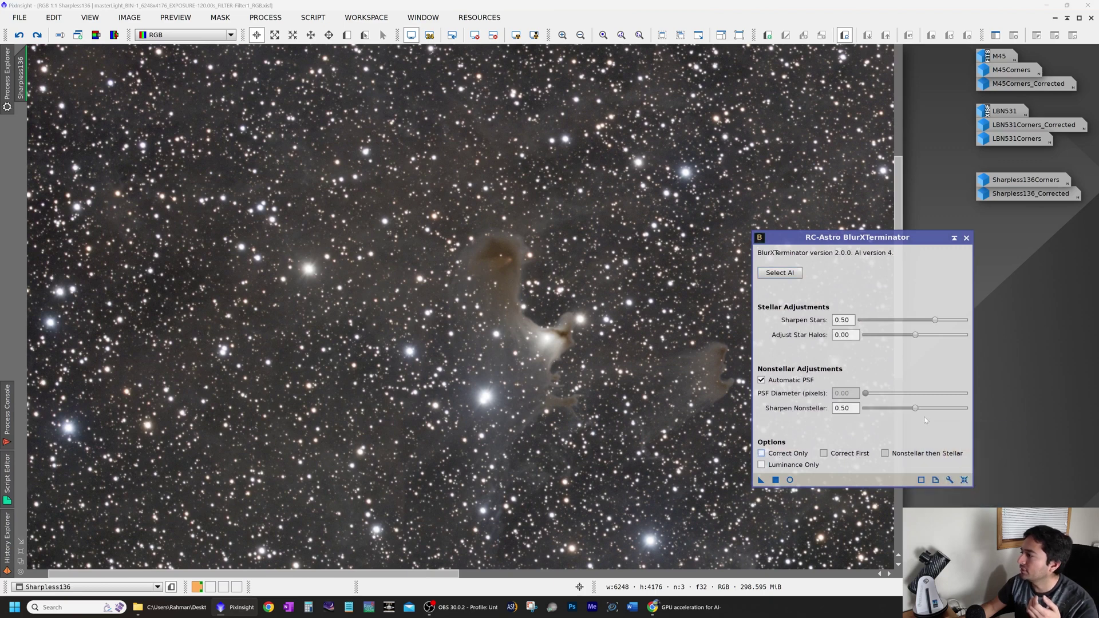
pyautogui.click(760, 481)
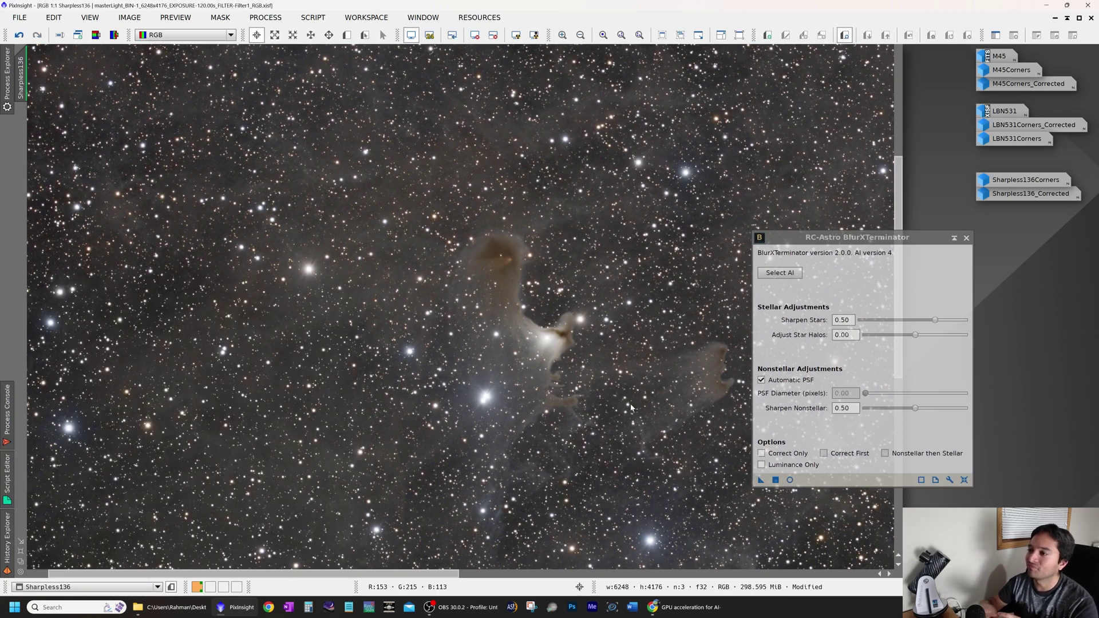
pyautogui.moveTo(562, 393); pyautogui.dragTo(529, 355)
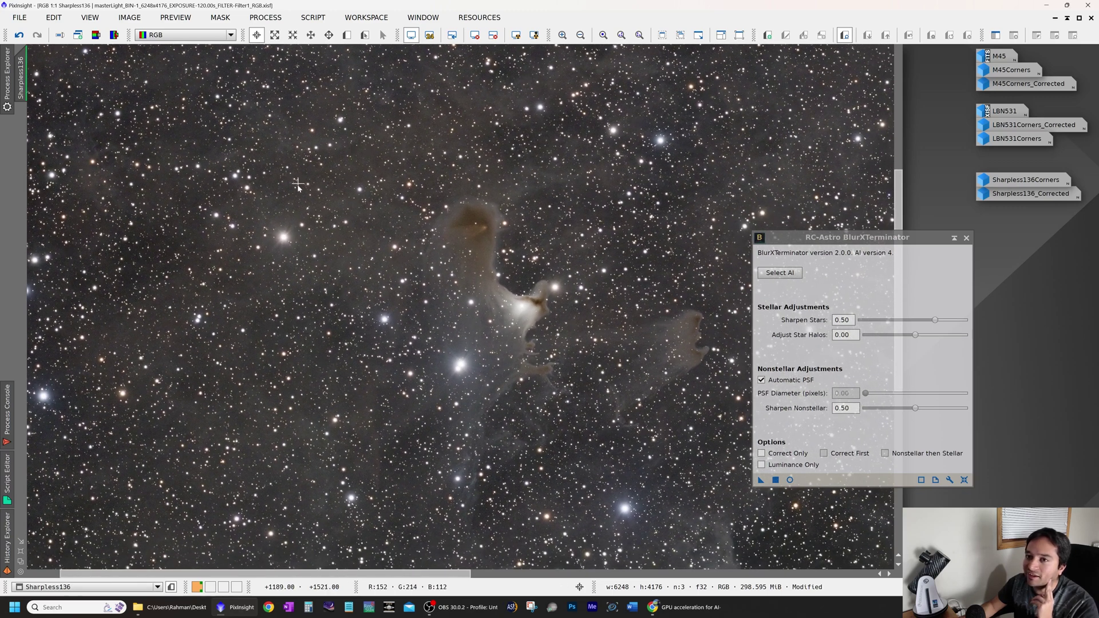
pyautogui.click(19, 36)
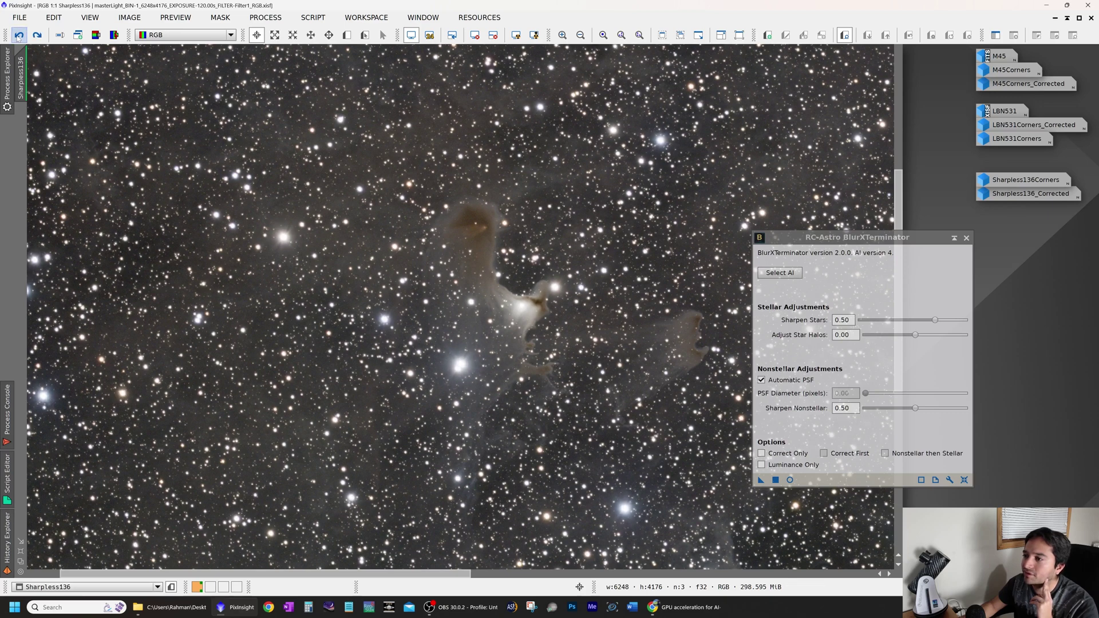
pyautogui.click(37, 36)
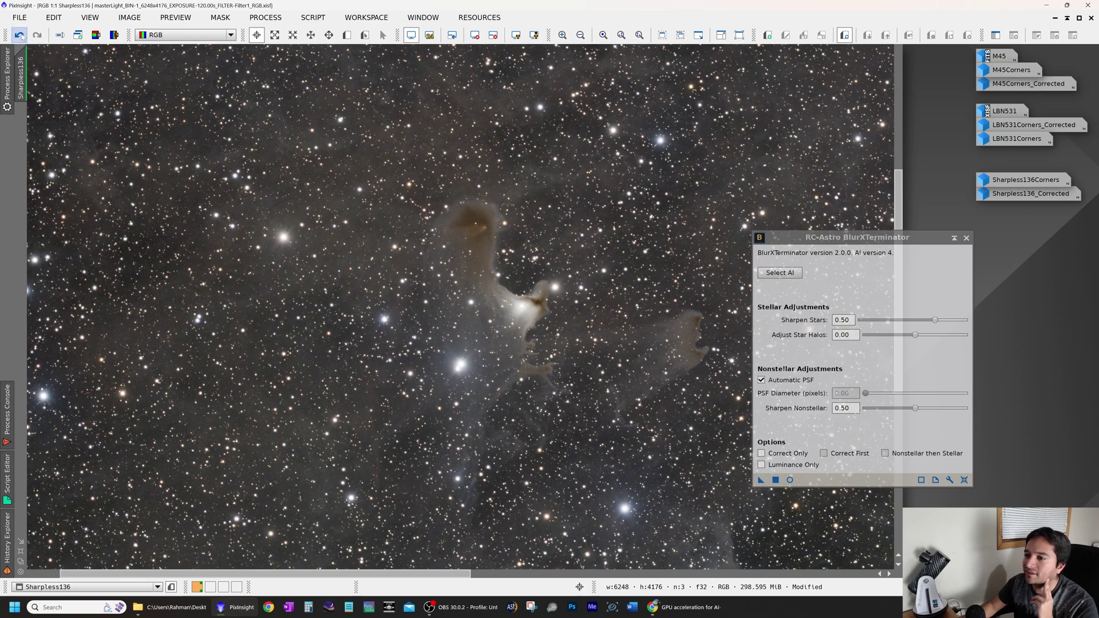
pyautogui.click(18, 36)
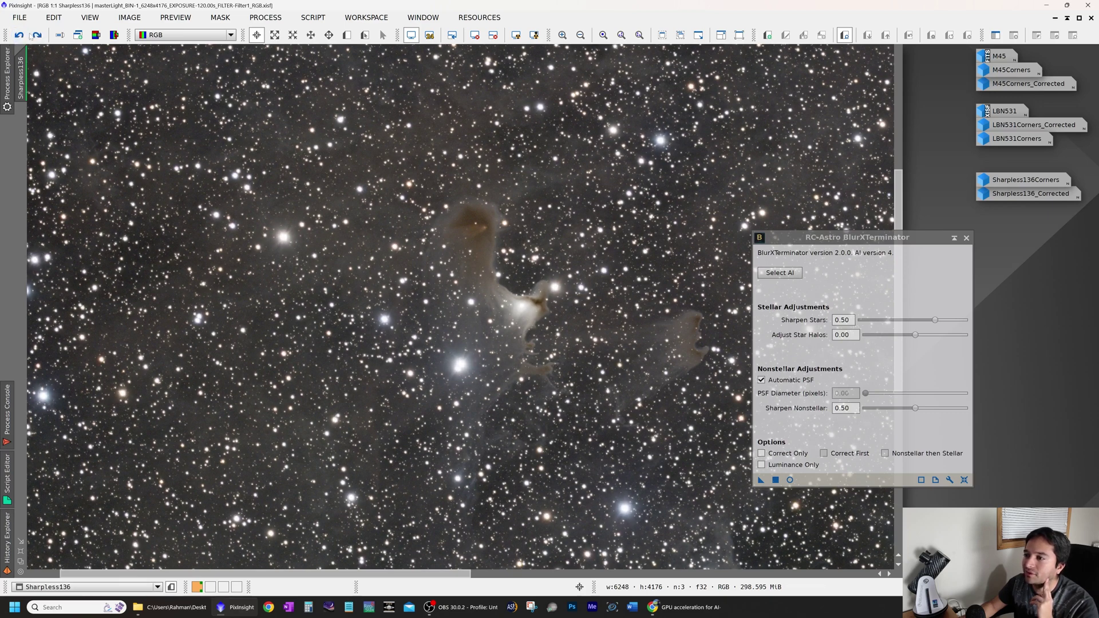
pyautogui.click(37, 35)
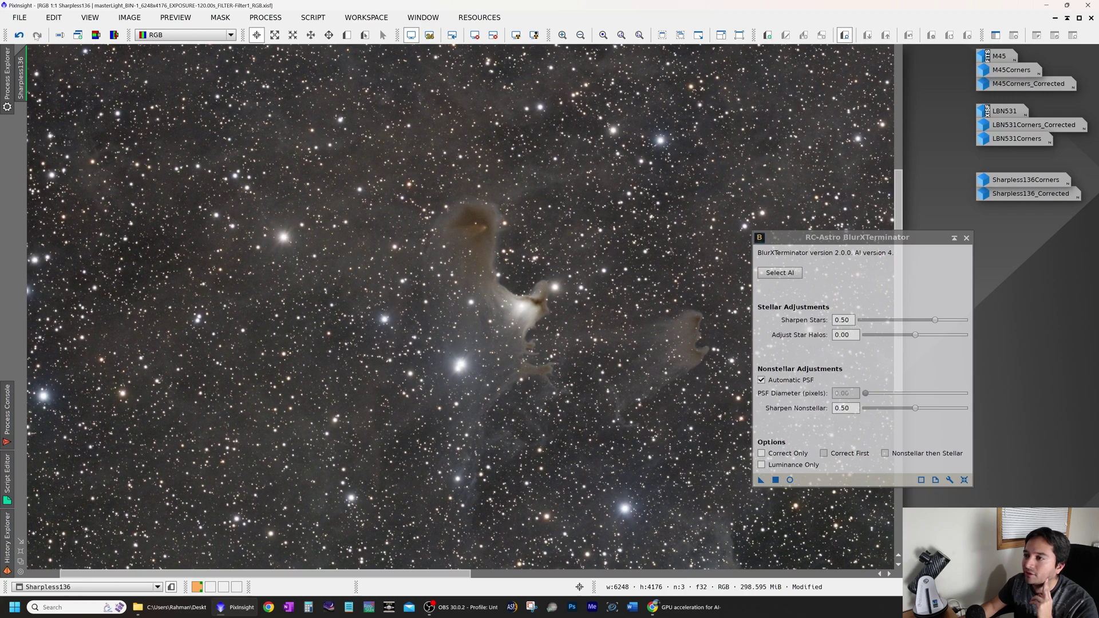
pyautogui.click(18, 35)
pyautogui.click(37, 35)
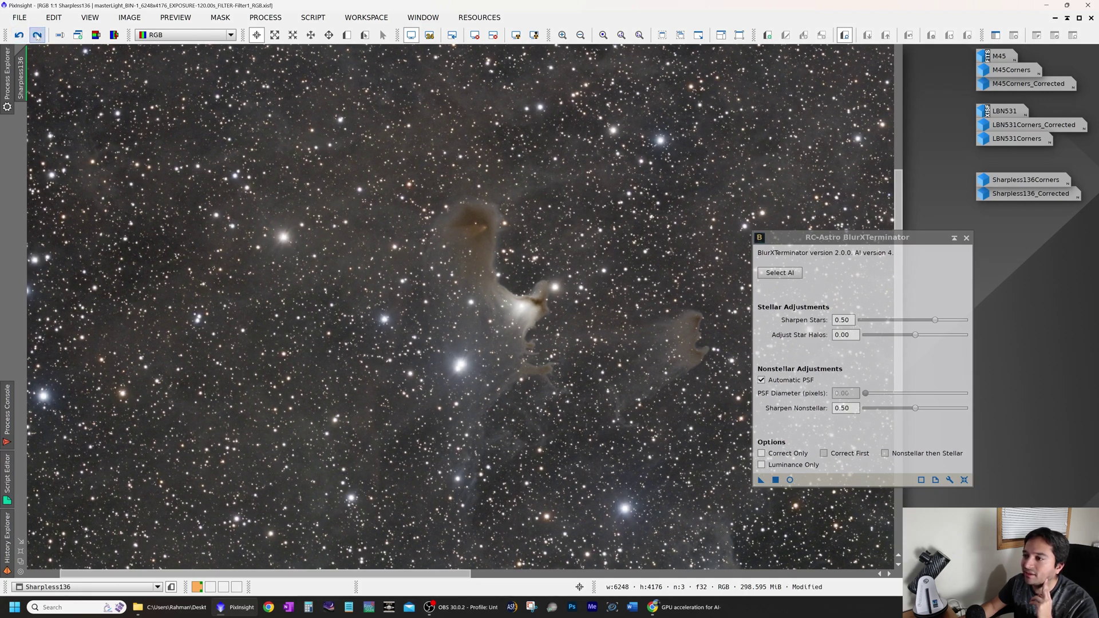
pyautogui.click(19, 35)
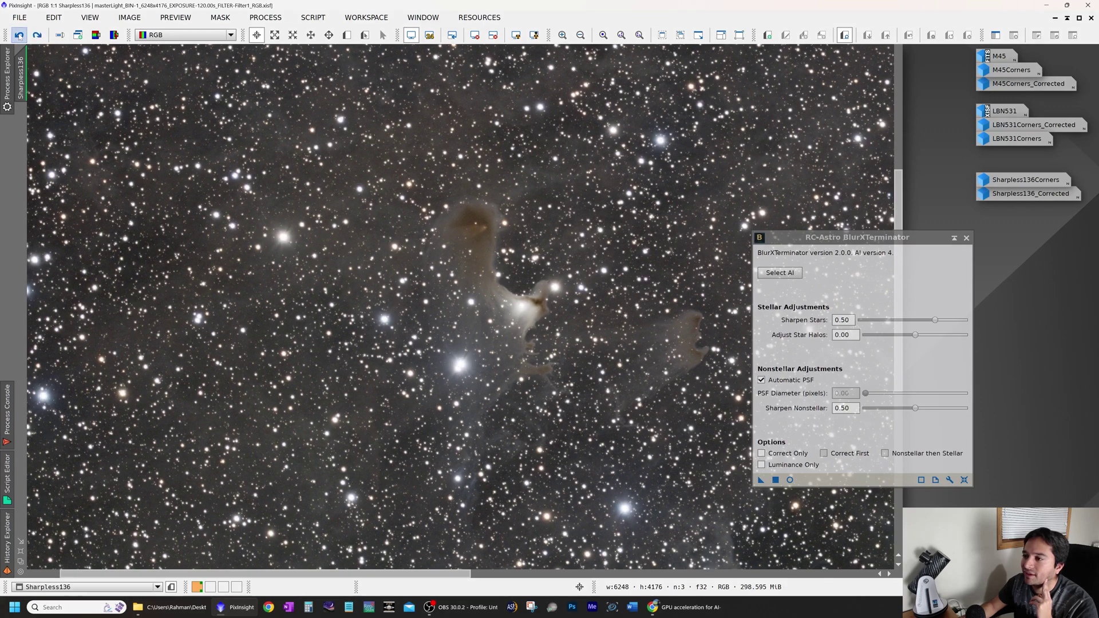
pyautogui.click(37, 35)
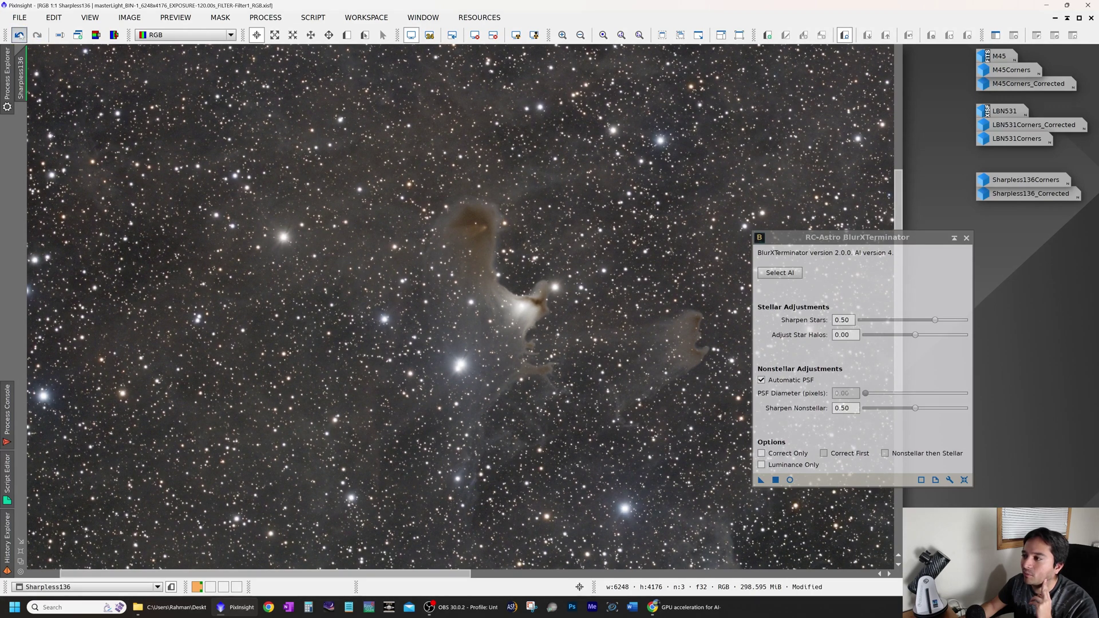
pyautogui.click(19, 36)
pyautogui.click(38, 35)
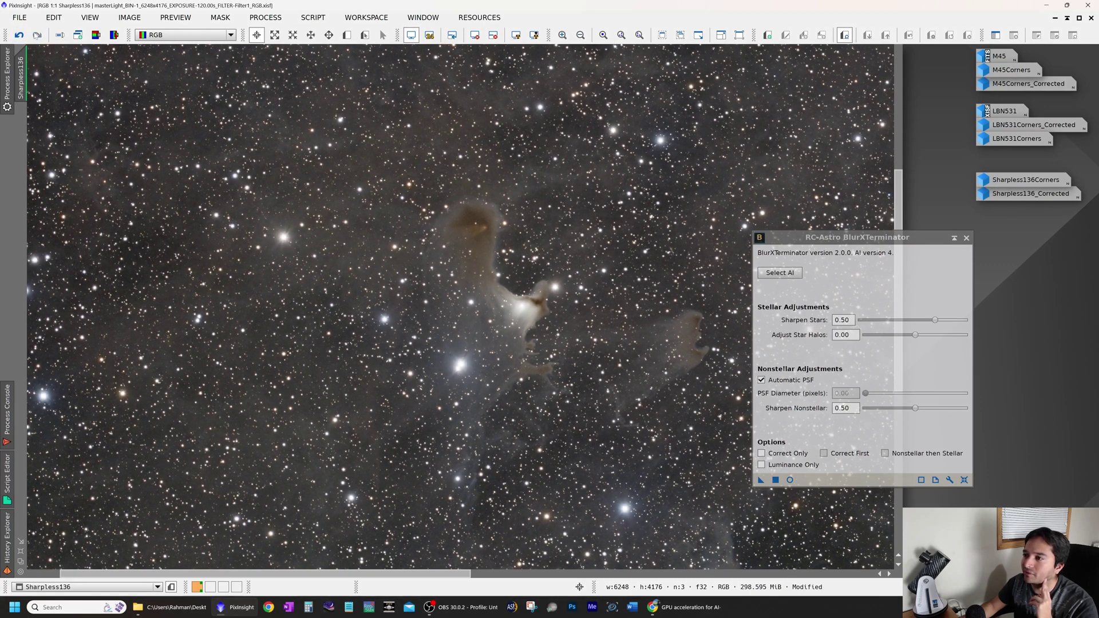
pyautogui.click(19, 35)
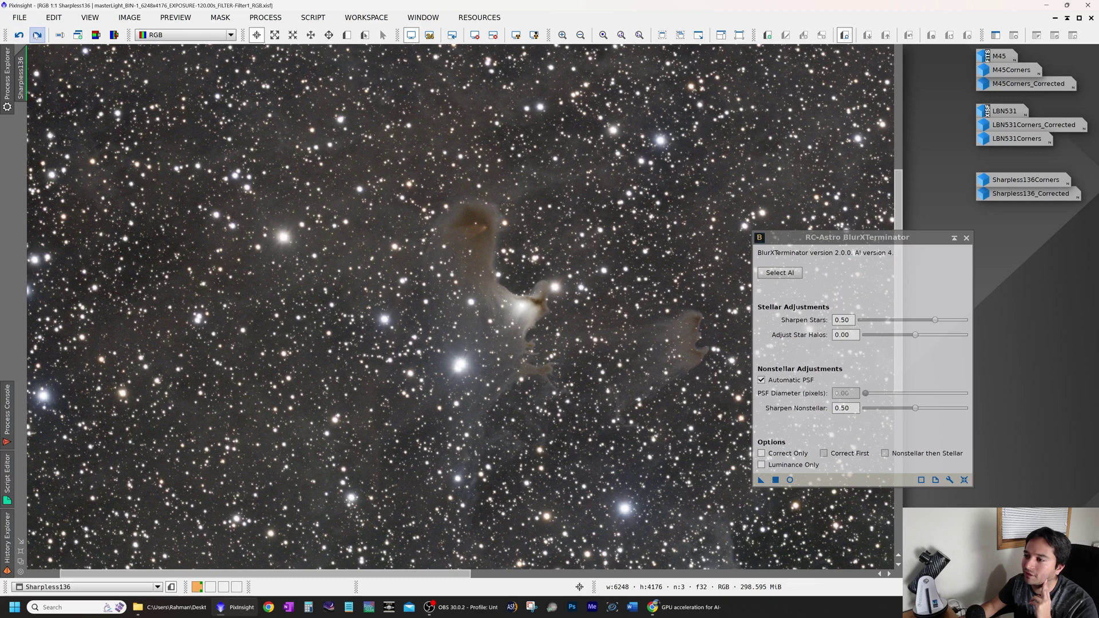
pyautogui.click(37, 35)
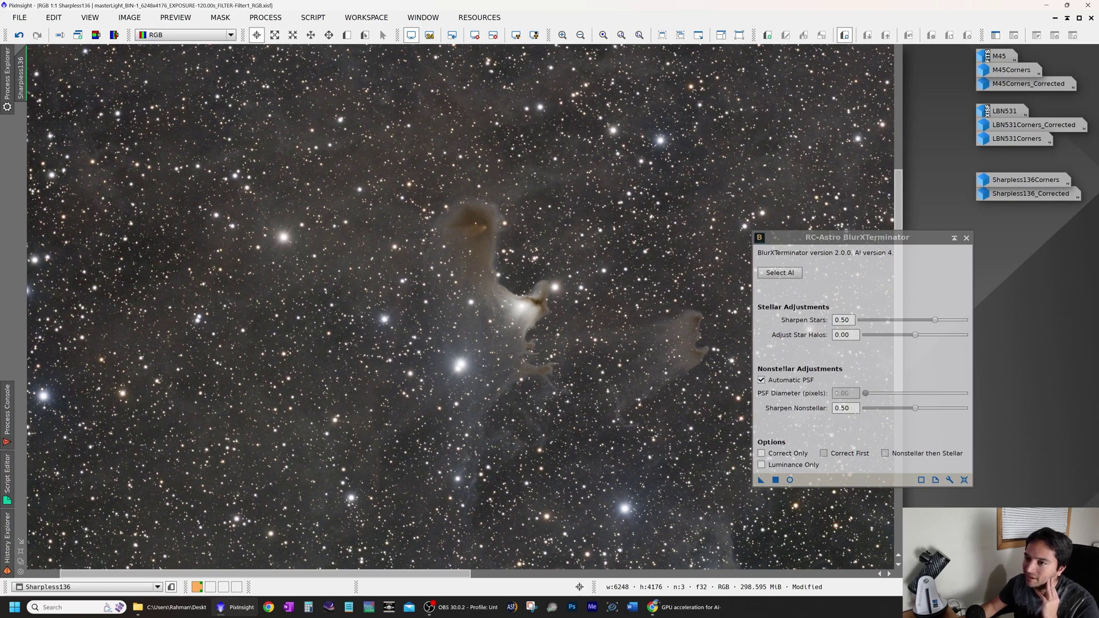
pyautogui.click(19, 35)
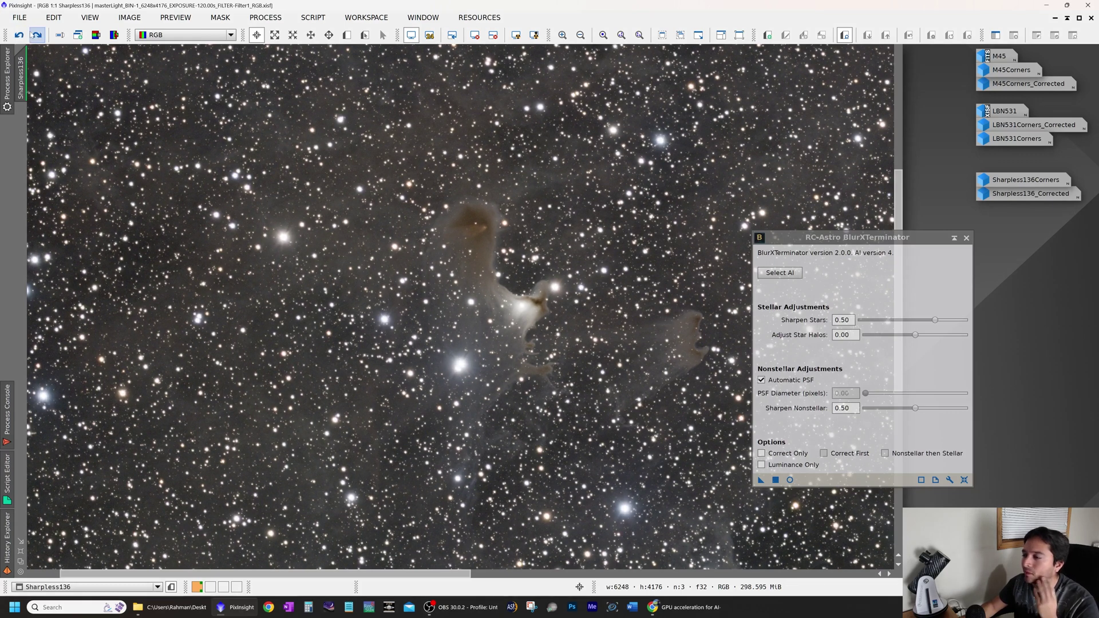
pyautogui.click(36, 35)
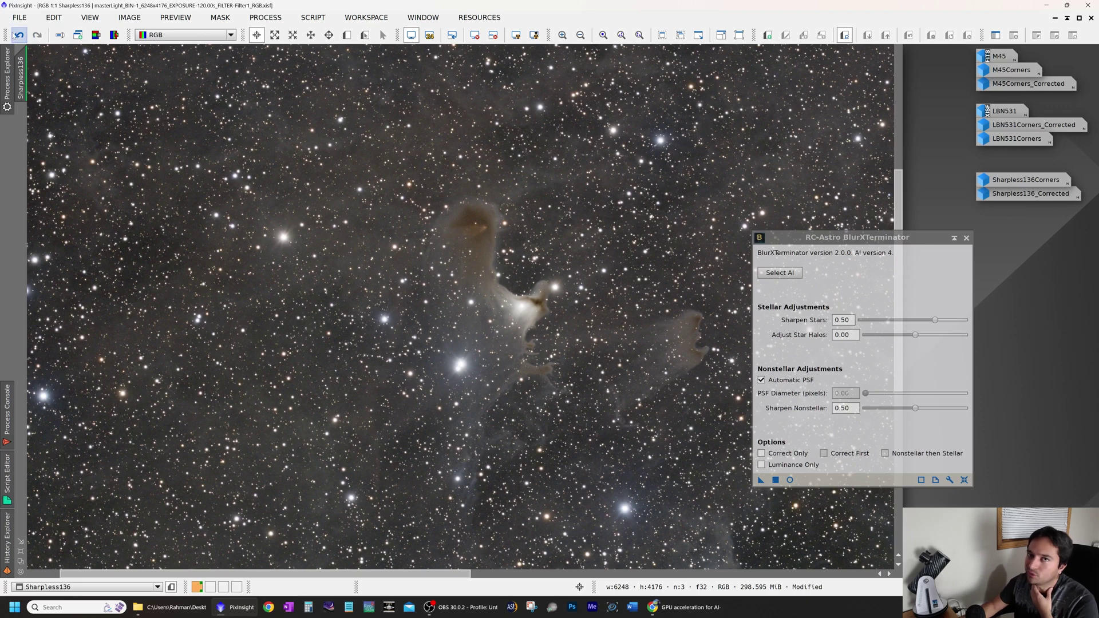
pyautogui.click(20, 36)
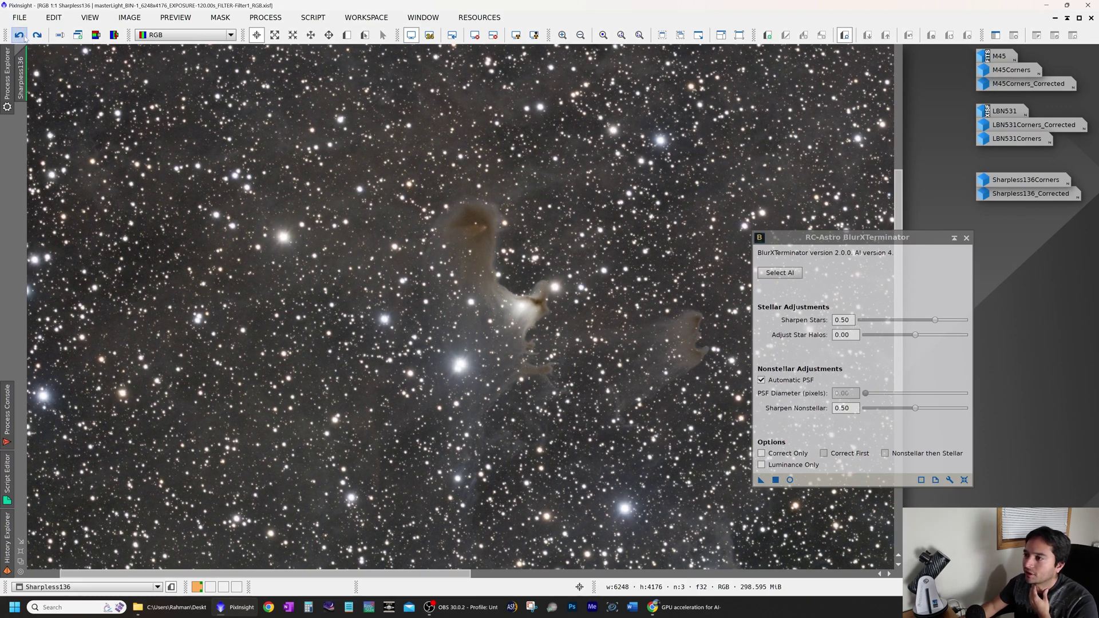
pyautogui.click(21, 36)
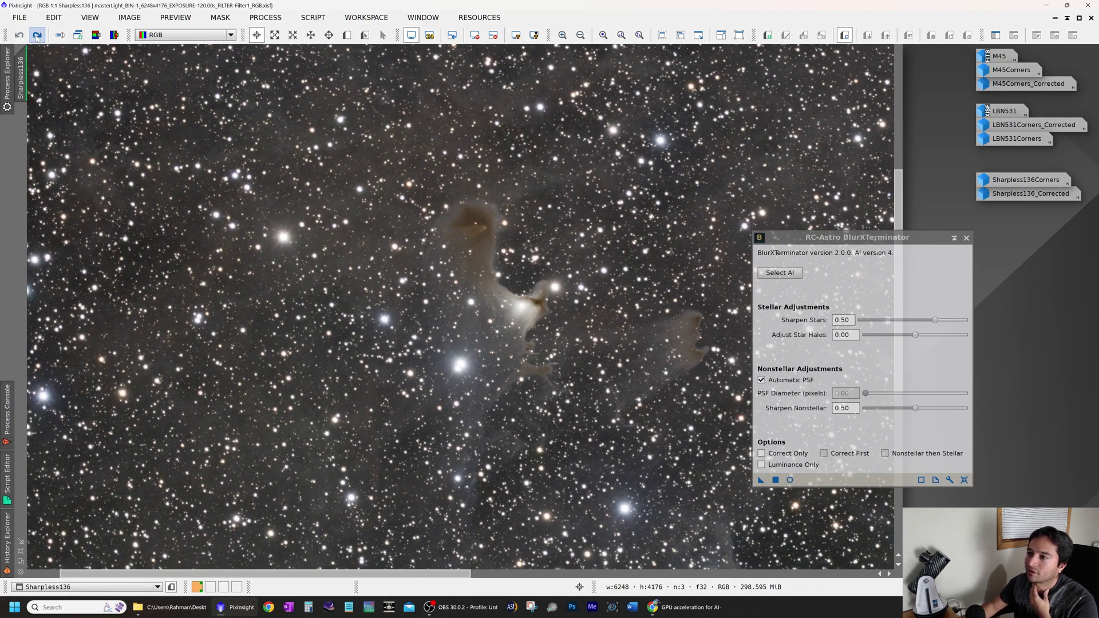
pyautogui.click(36, 35)
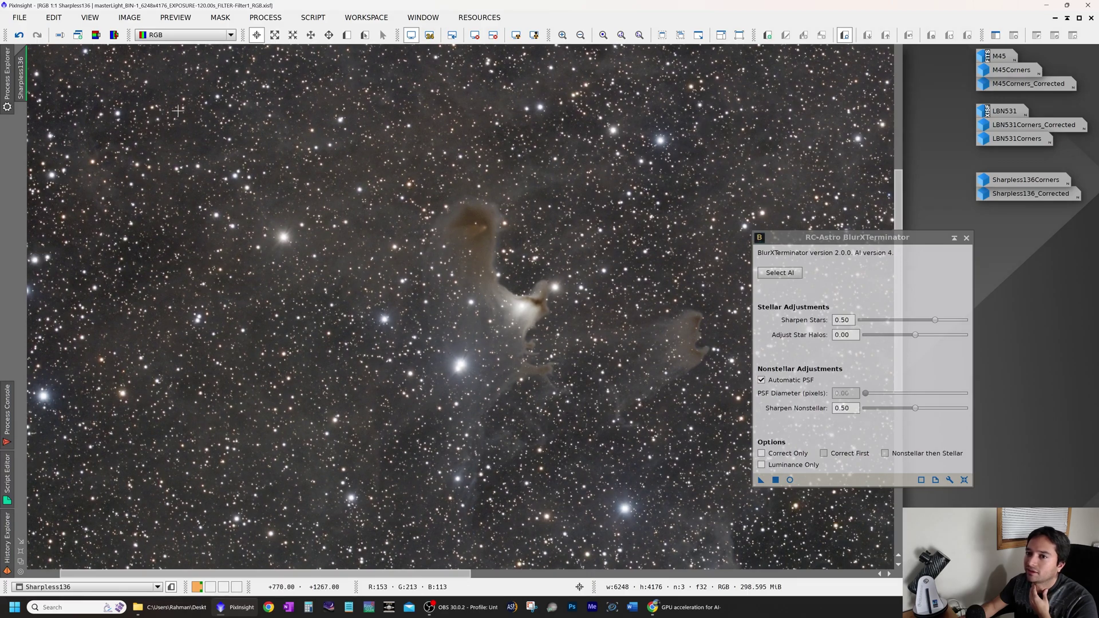
pyautogui.moveTo(613, 250); pyautogui.dragTo(2, 133)
pyautogui.moveTo(221, 437); pyautogui.dragTo(23, 80)
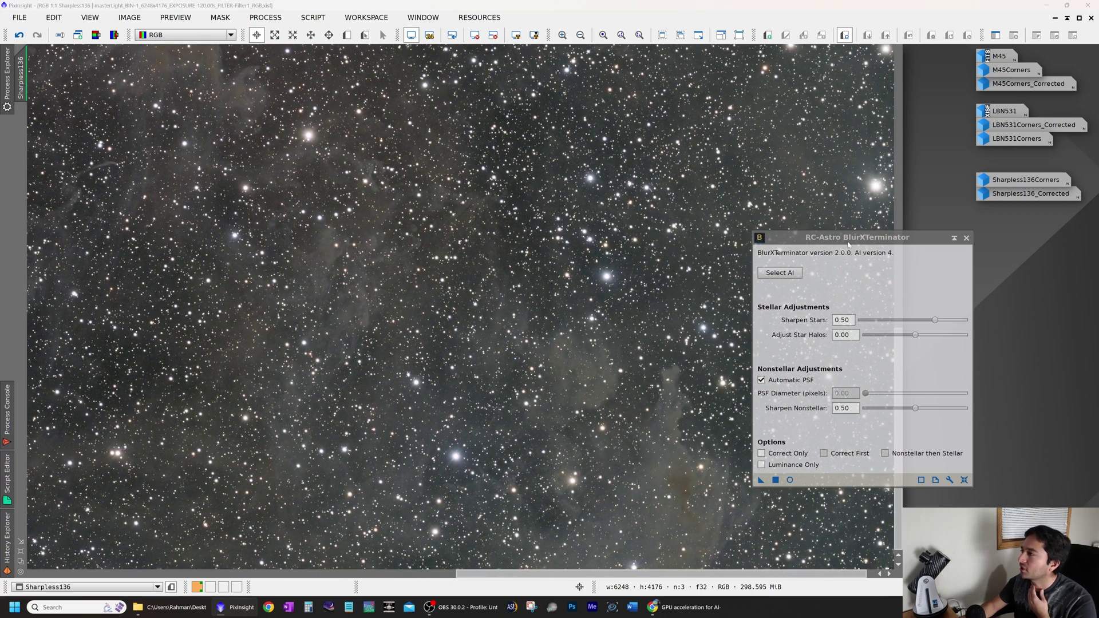
pyautogui.moveTo(829, 237); pyautogui.dragTo(1084, 251)
pyautogui.moveTo(769, 390); pyautogui.dragTo(753, 390)
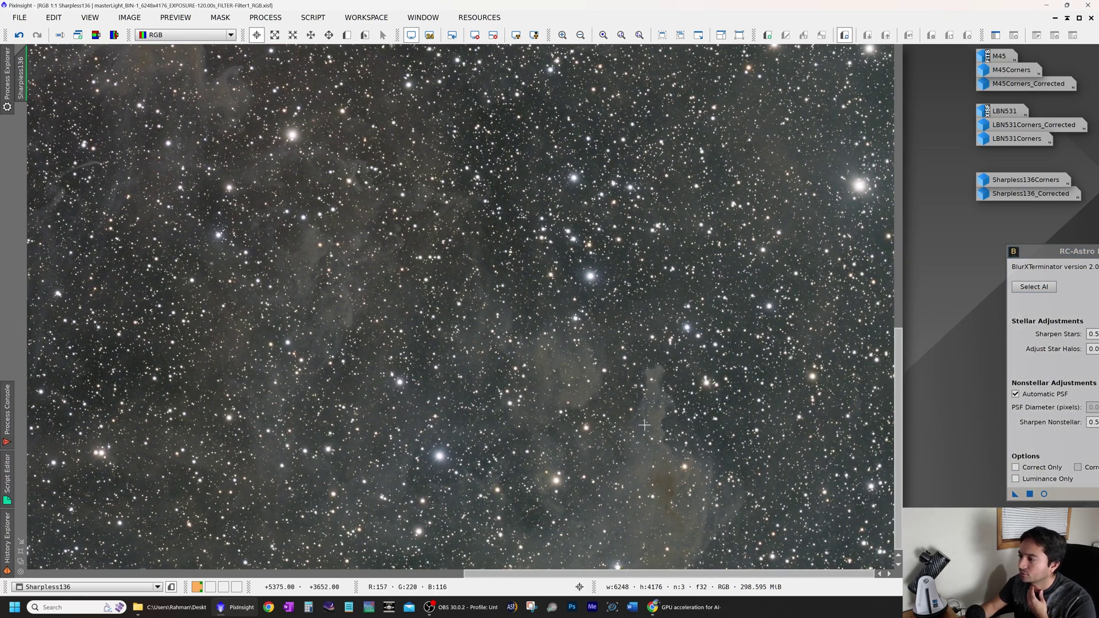
pyautogui.click(19, 36)
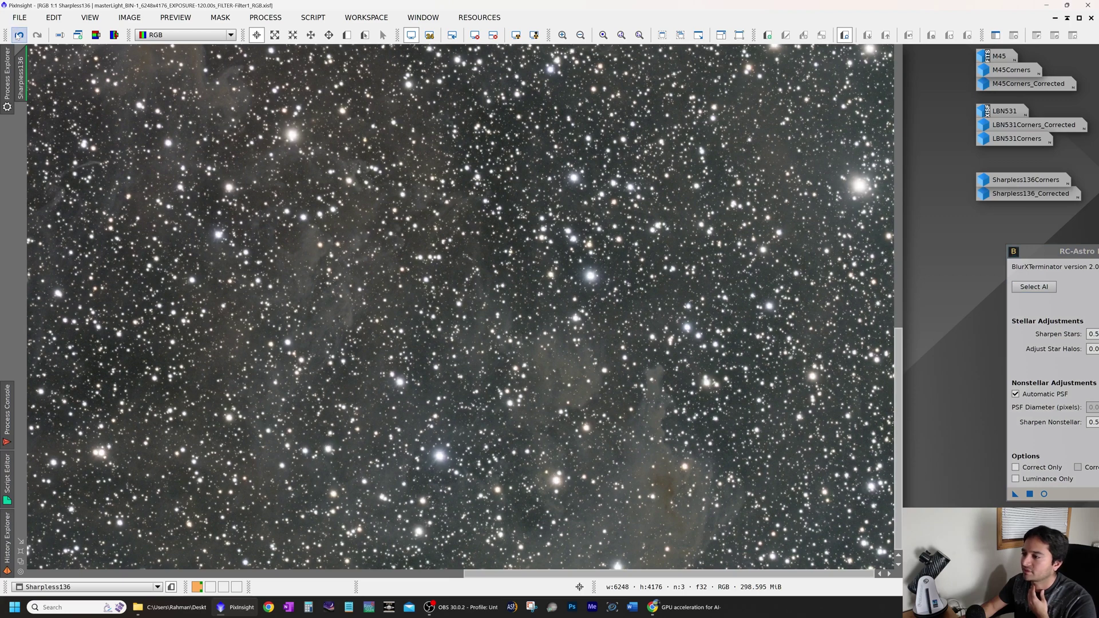
pyautogui.click(19, 36)
pyautogui.click(19, 35)
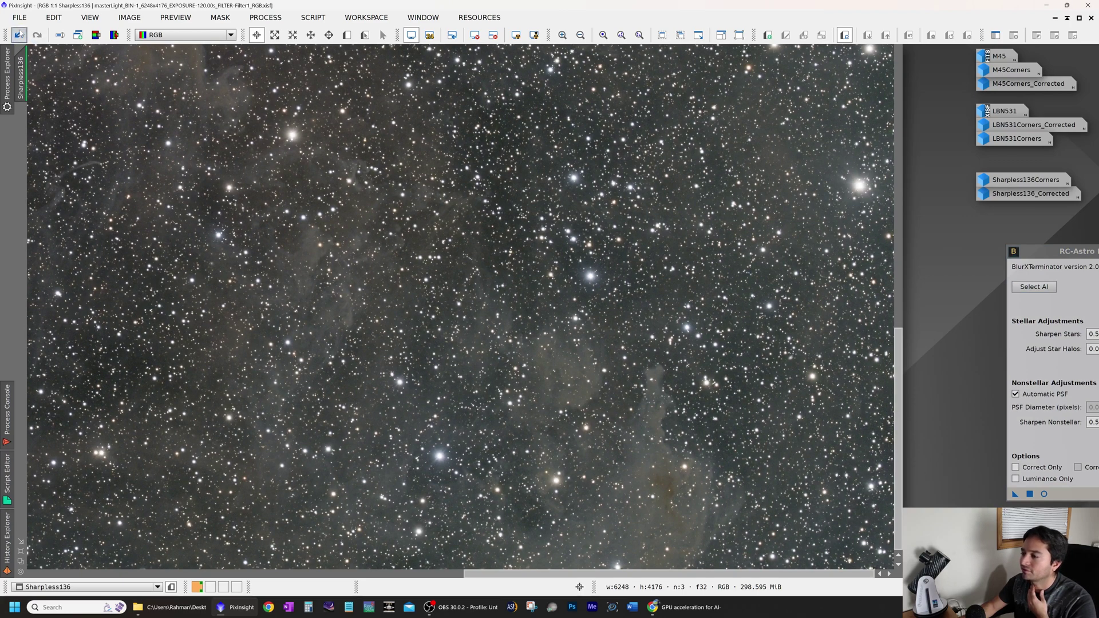
pyautogui.click(36, 35)
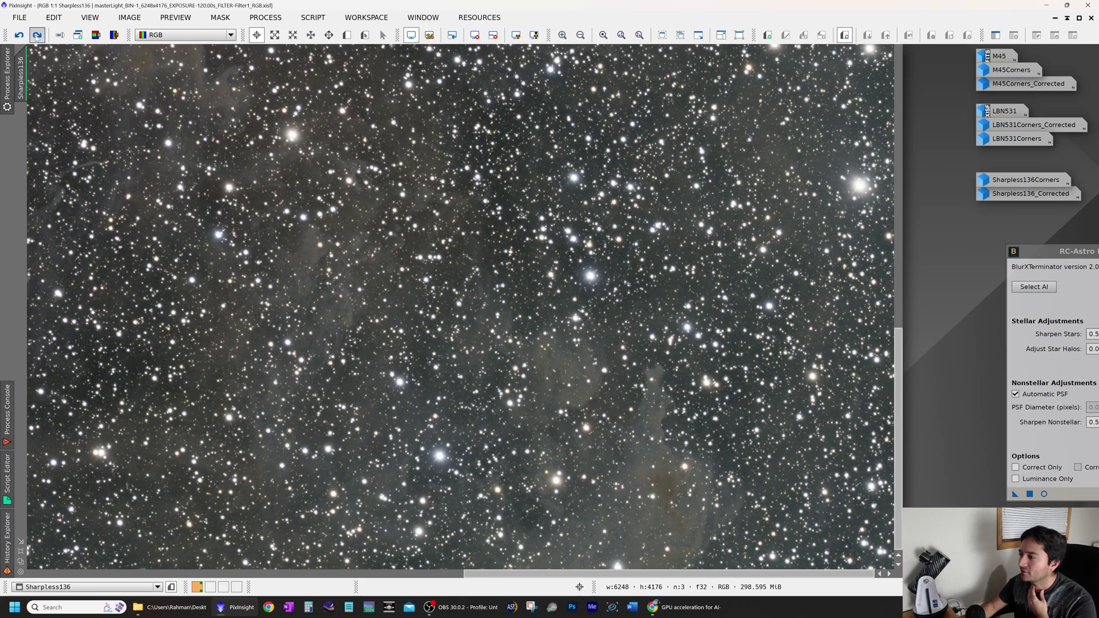
pyautogui.click(18, 36)
pyautogui.click(35, 35)
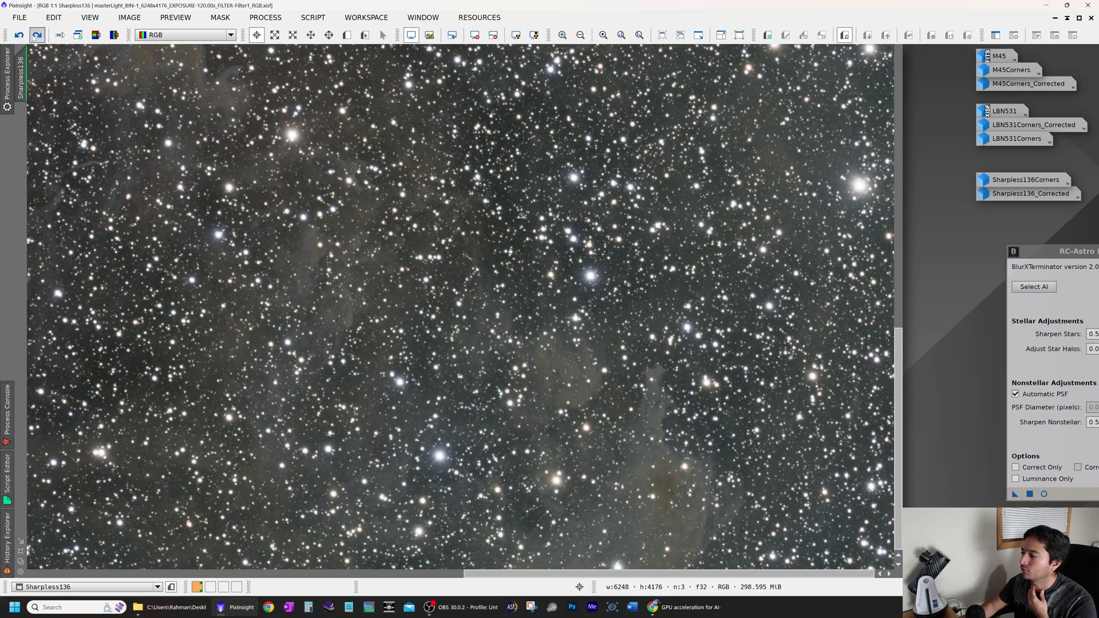
pyautogui.click(19, 35)
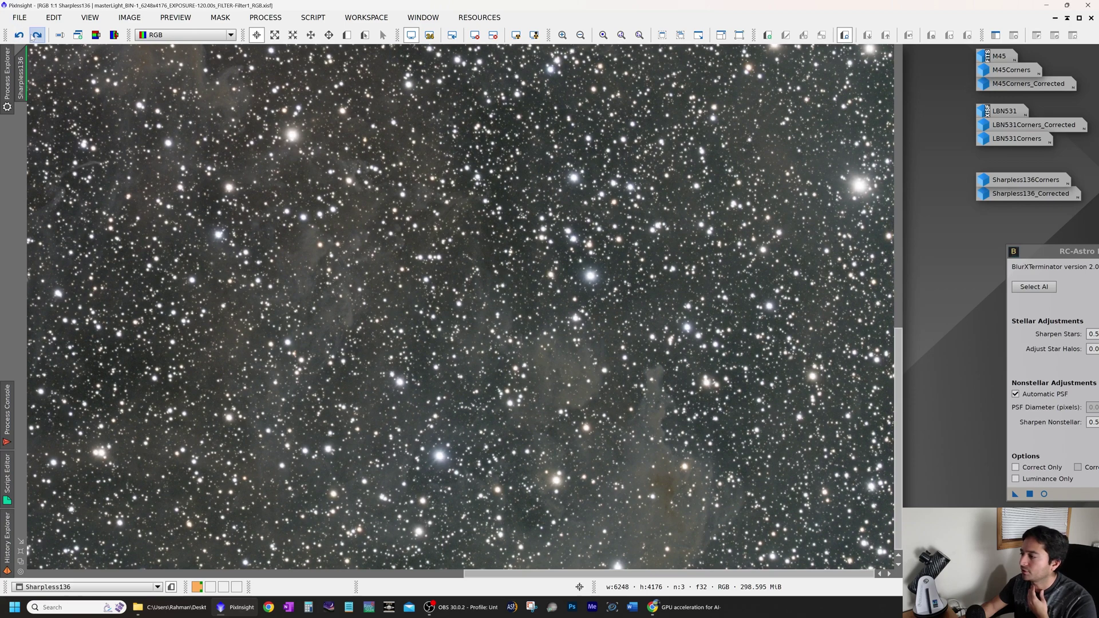
pyautogui.click(35, 36)
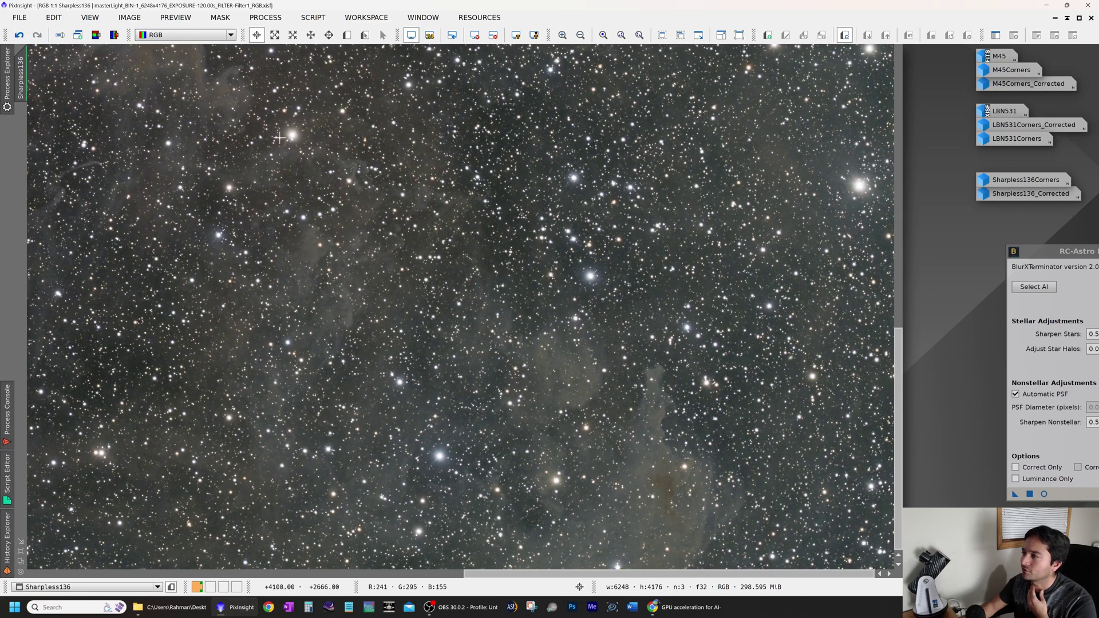
pyautogui.moveTo(310, 164); pyautogui.dragTo(744, 401)
pyautogui.moveTo(374, 259); pyautogui.dragTo(610, 320)
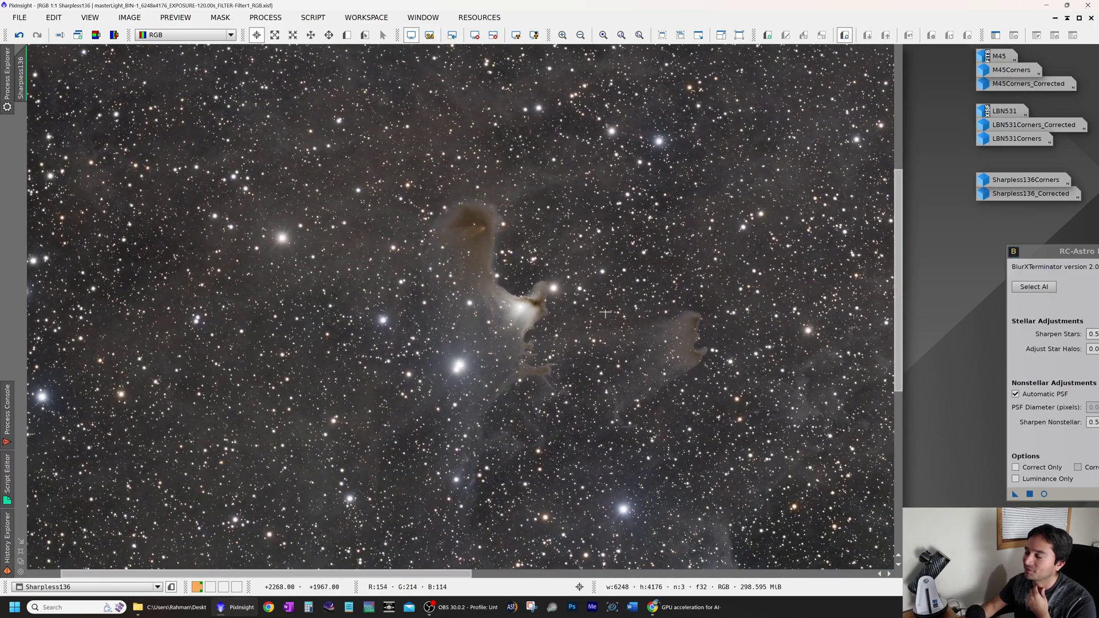
pyautogui.moveTo(500, 258); pyautogui.dragTo(537, 281)
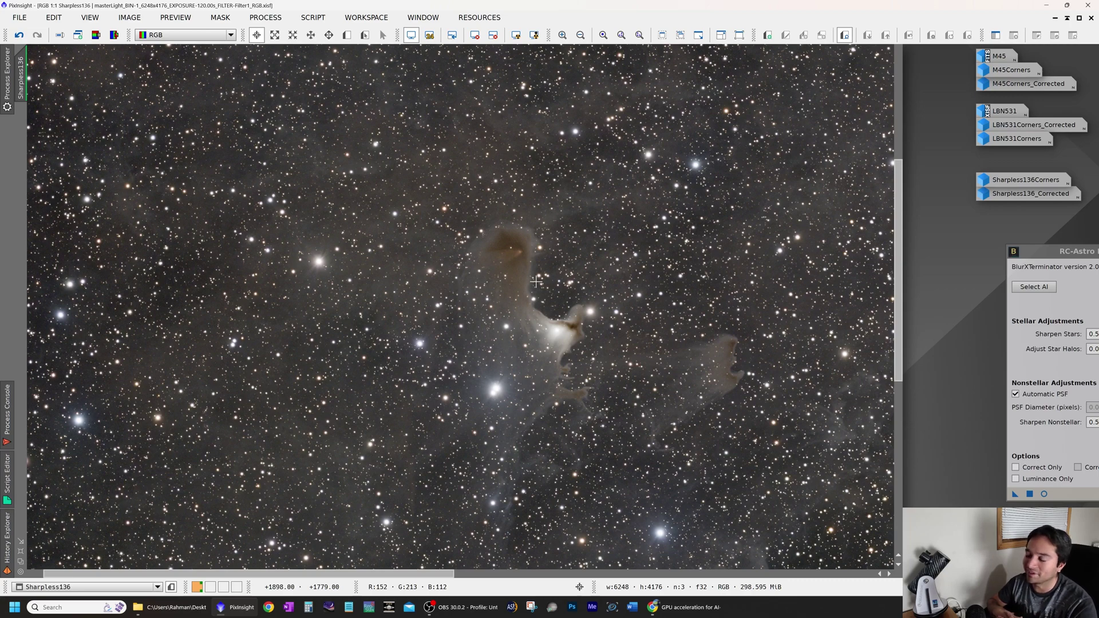
pyautogui.click(20, 37)
pyautogui.click(38, 36)
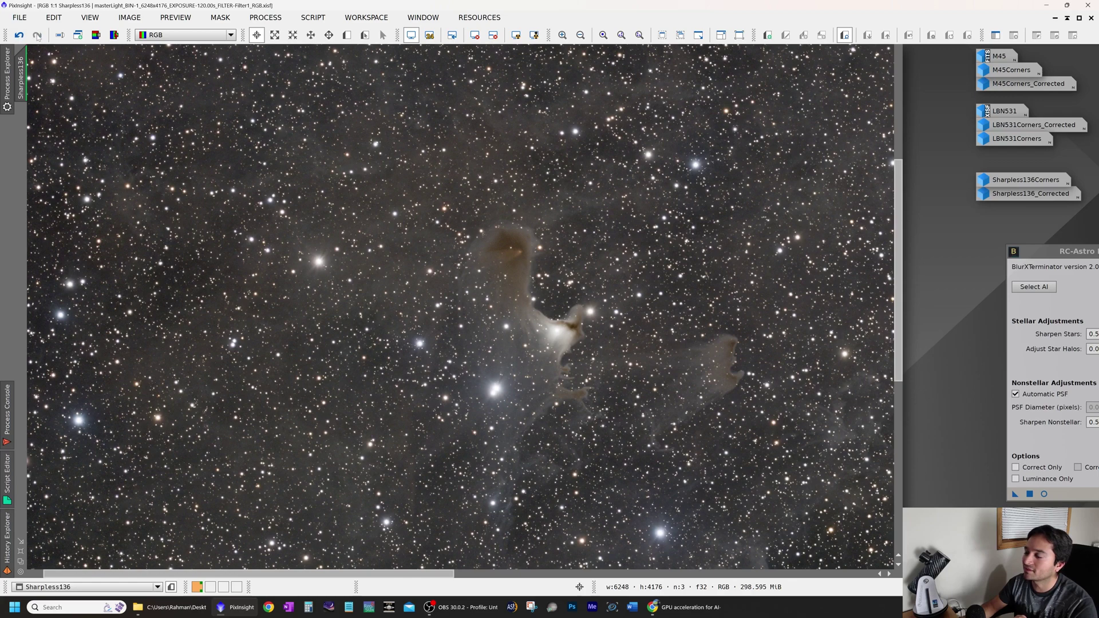
pyautogui.click(19, 36)
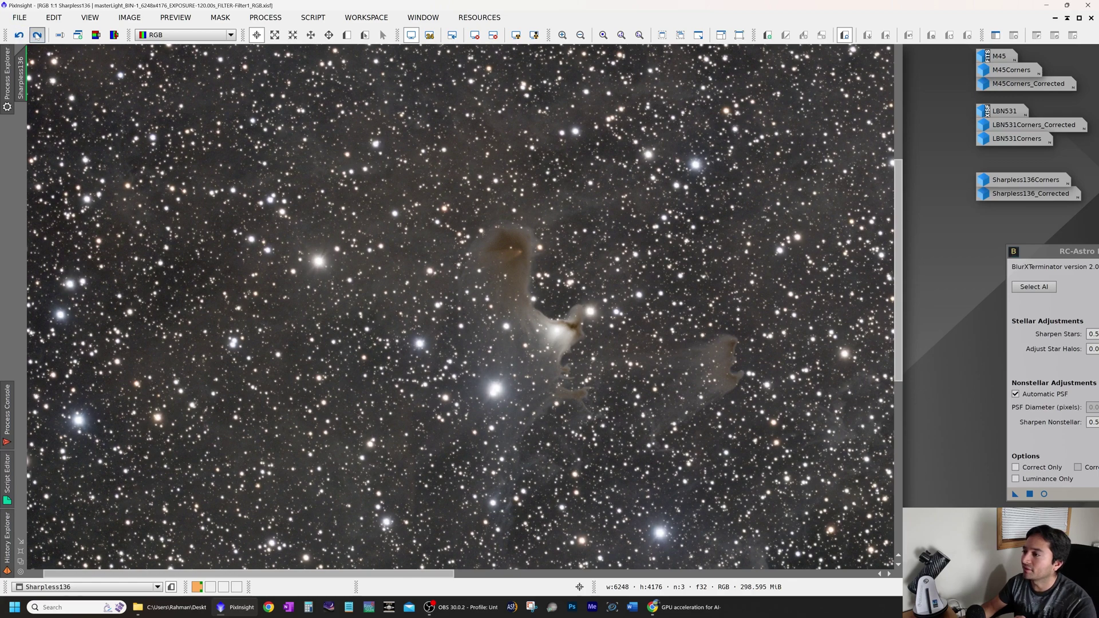
pyautogui.click(37, 36)
pyautogui.moveTo(1051, 250); pyautogui.dragTo(635, 188)
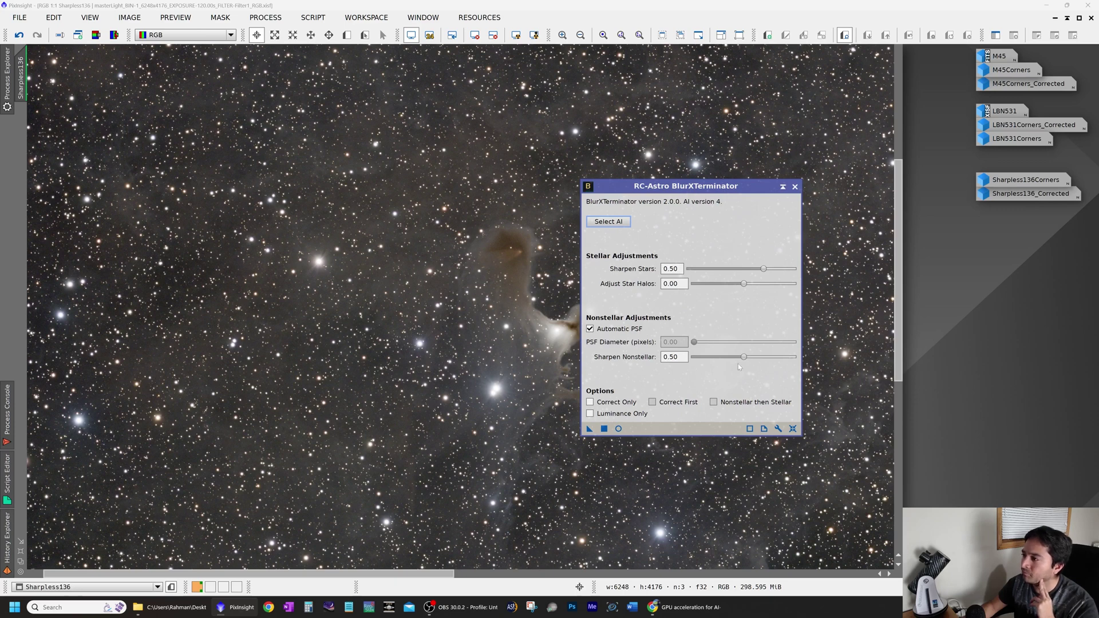
# Step: Undo the previous sharpening and lower Sharpen Stars from a trial 0.20 to 0.15
pyautogui.click(680, 269)
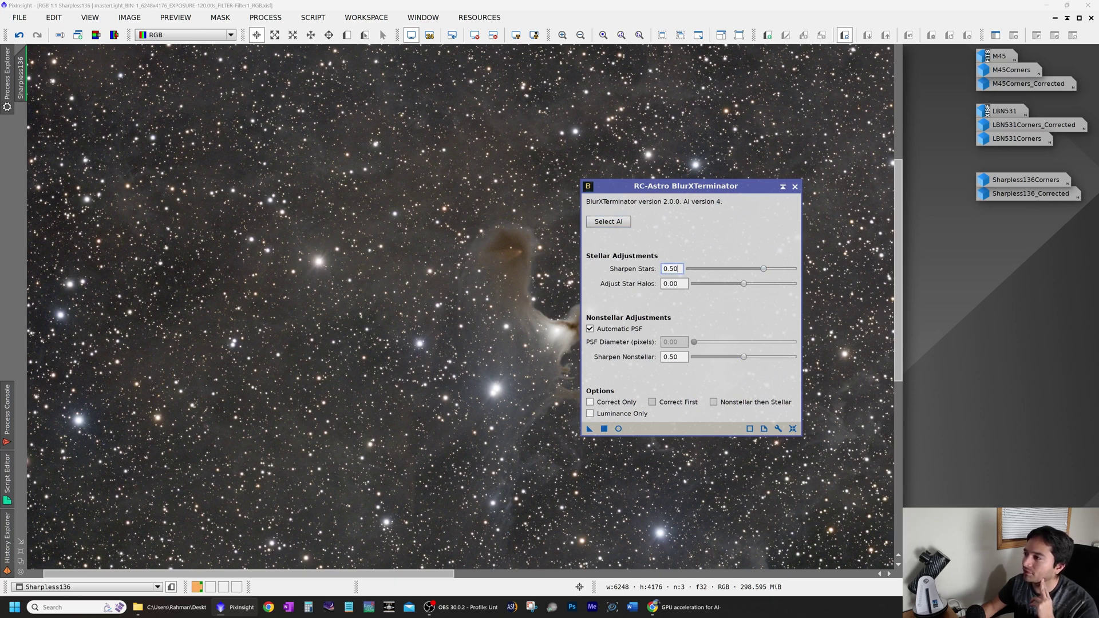
pyautogui.write('2')
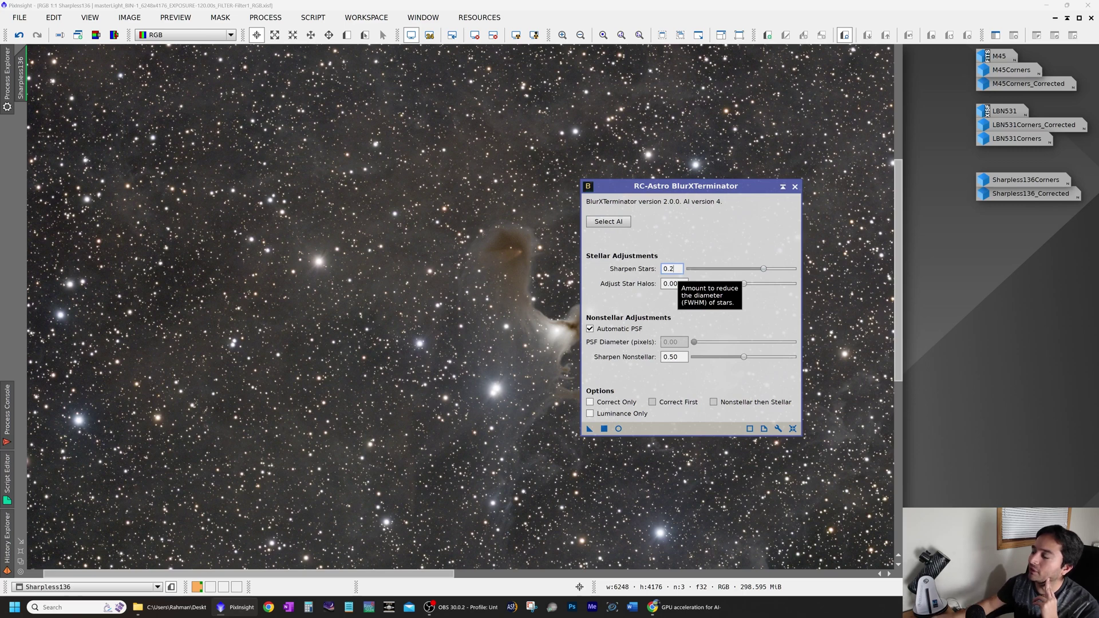
pyautogui.press('Tab')
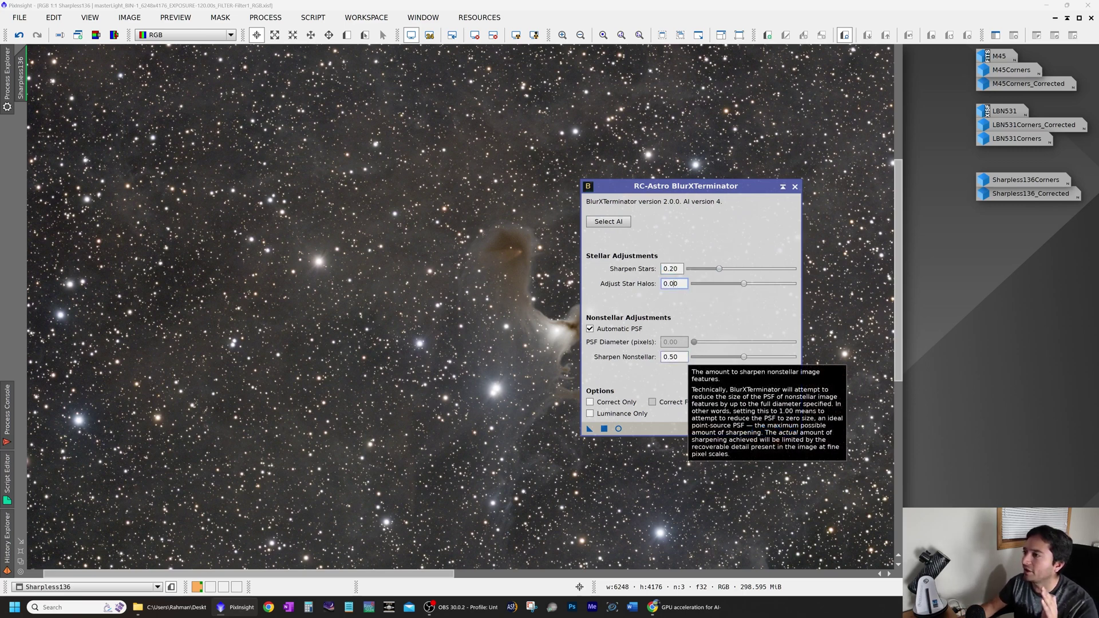
pyautogui.hotkey('ctrl', 'z')
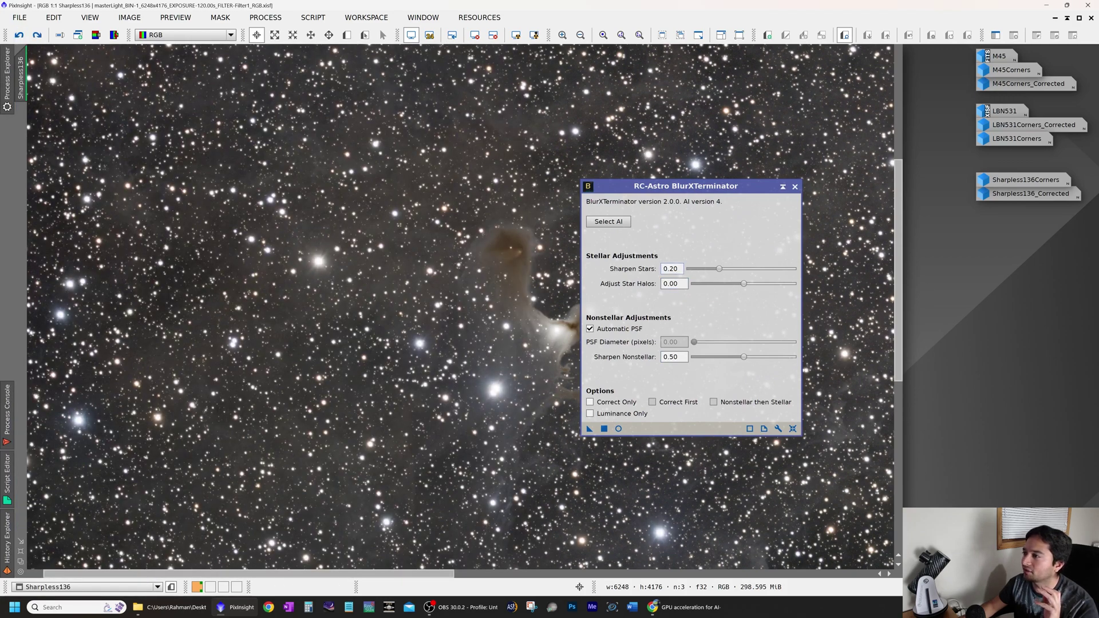
pyautogui.click(675, 268)
pyautogui.write('15')
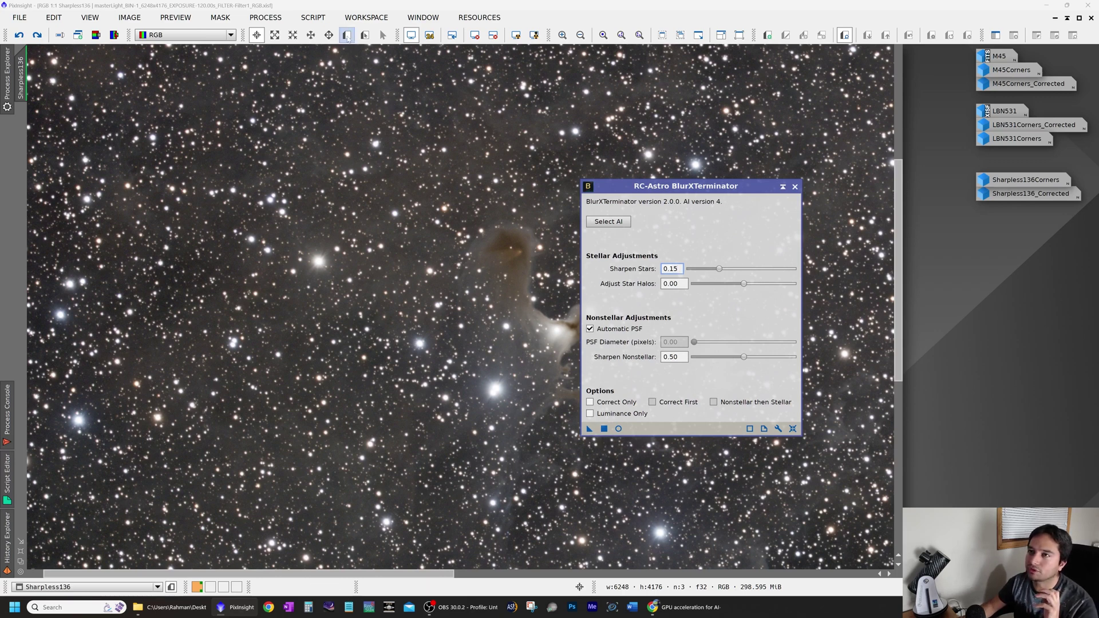
# Step: Draw Preview01 around the nebula and test BlurXTerminator at 0.15 star sharpening on it
pyautogui.click(347, 37)
pyautogui.moveTo(180, 52); pyautogui.dragTo(666, 504)
pyautogui.click(23, 136)
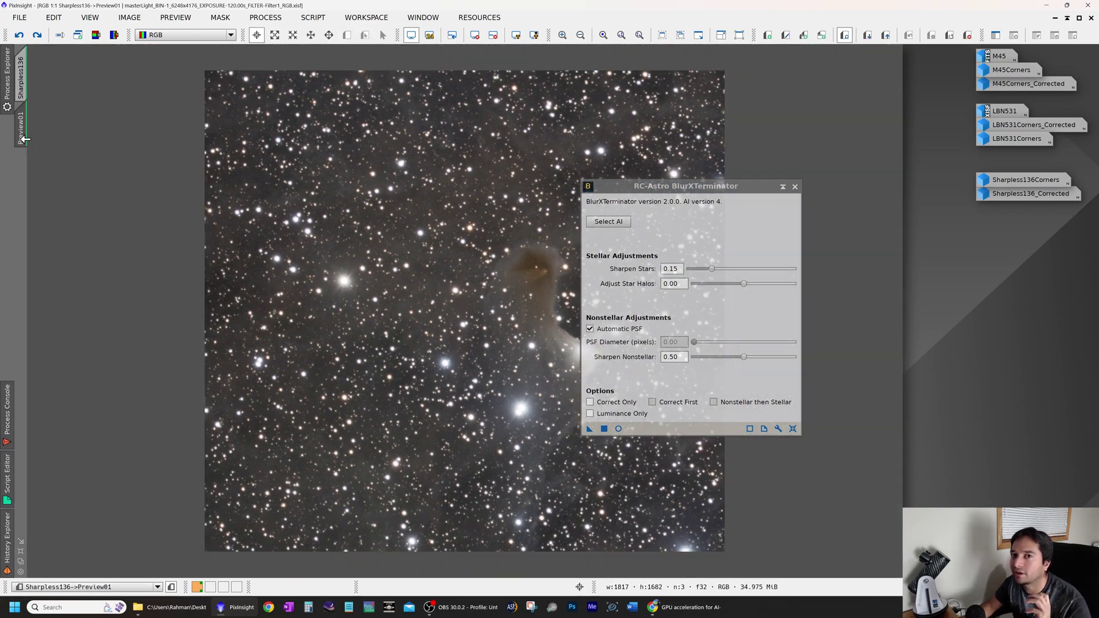
pyautogui.moveTo(589, 429); pyautogui.dragTo(517, 384)
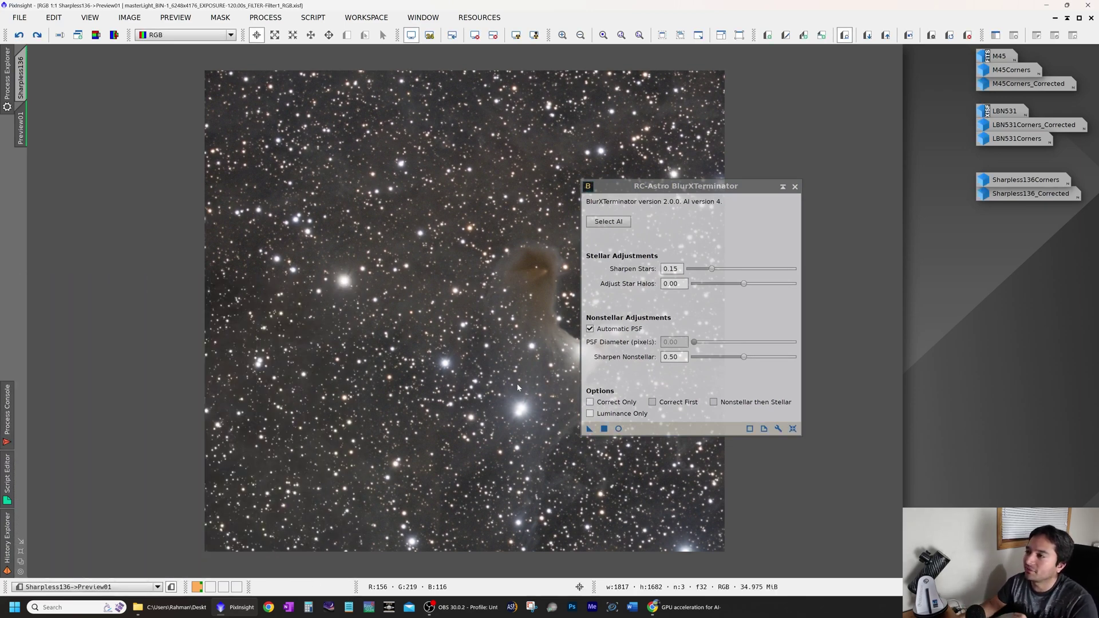
pyautogui.moveTo(656, 188); pyautogui.dragTo(850, 179)
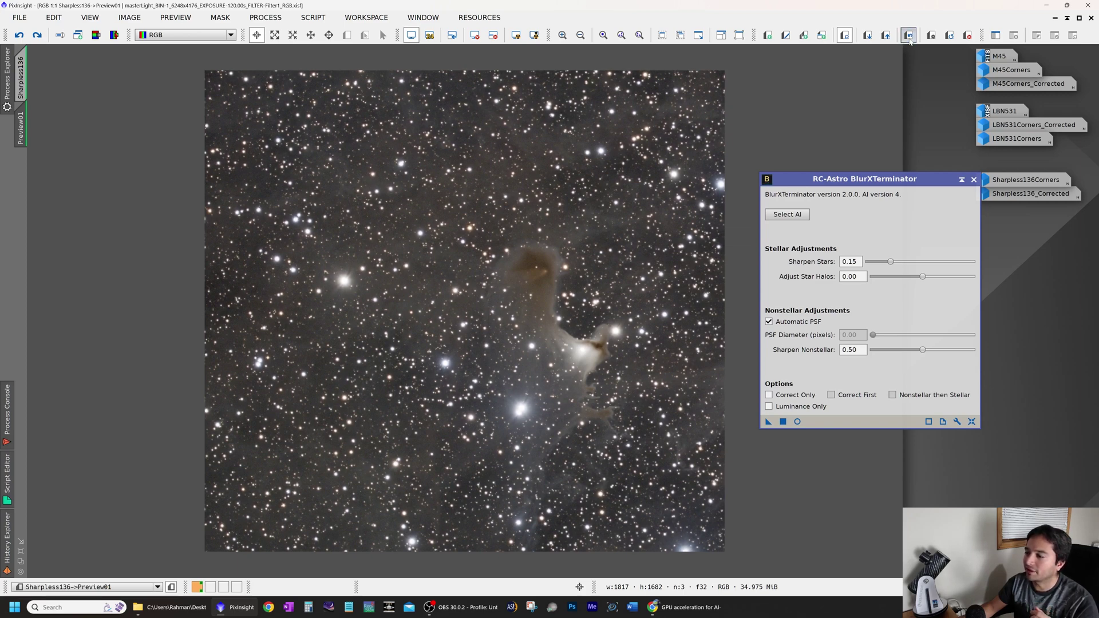
# Step: Delete Preview01 and apply BlurXTerminator at 0.15 stars, 0.50 nonstellar to the full Sharpless136 image
pyautogui.rightClick(23, 119)
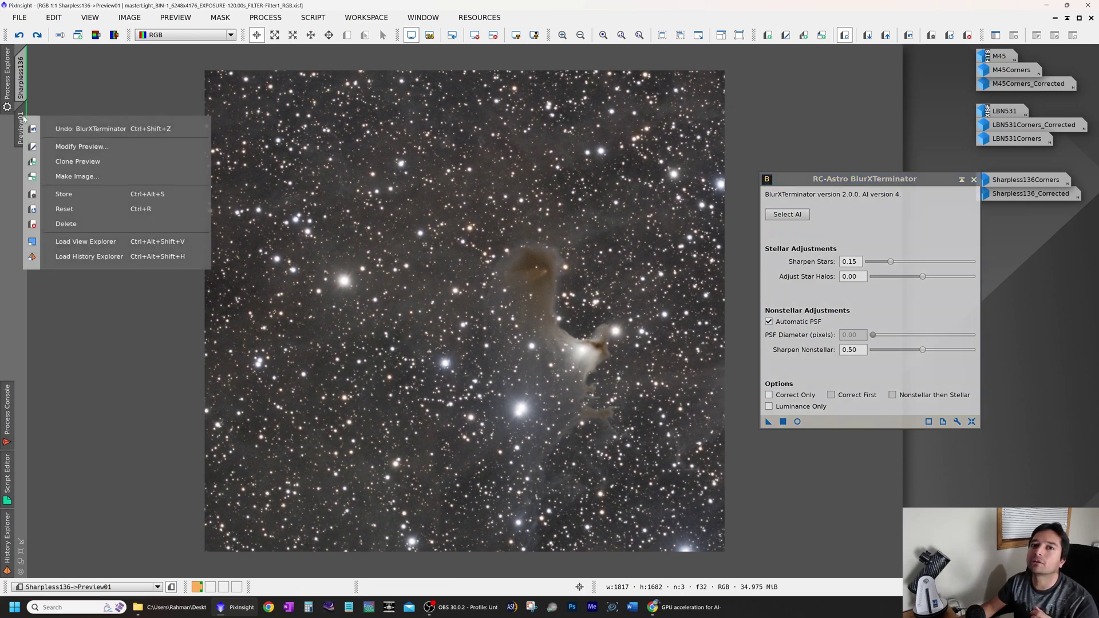
pyautogui.click(66, 223)
pyautogui.moveTo(768, 421); pyautogui.dragTo(656, 371)
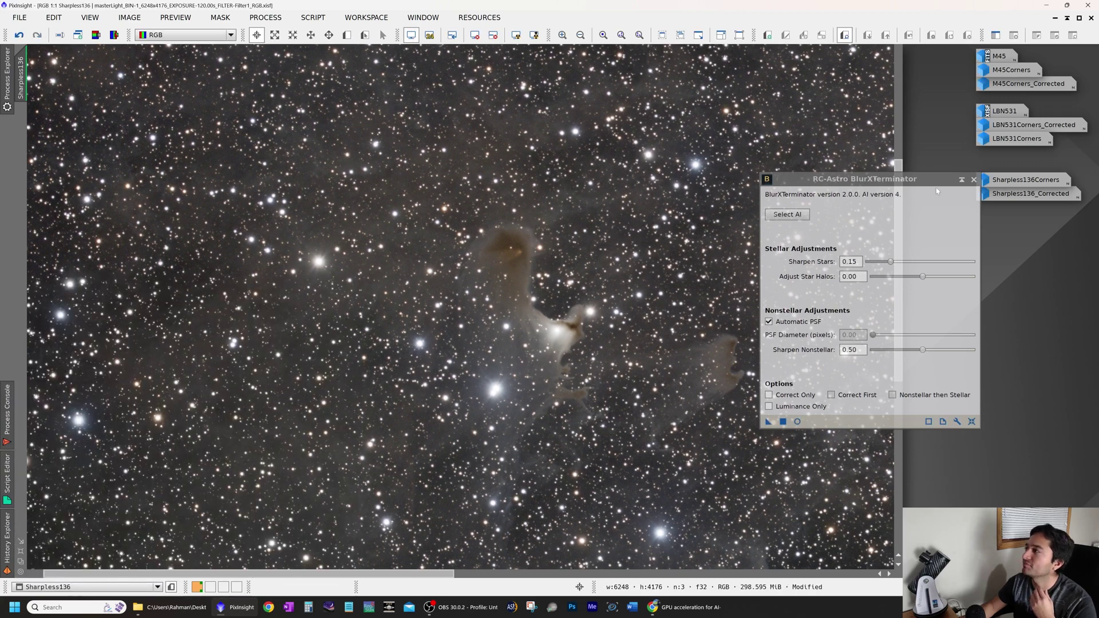
# Step: Close BlurXTerminator, inspect the image edges, and compare before and after sharpening with undo/redo
pyautogui.click(974, 180)
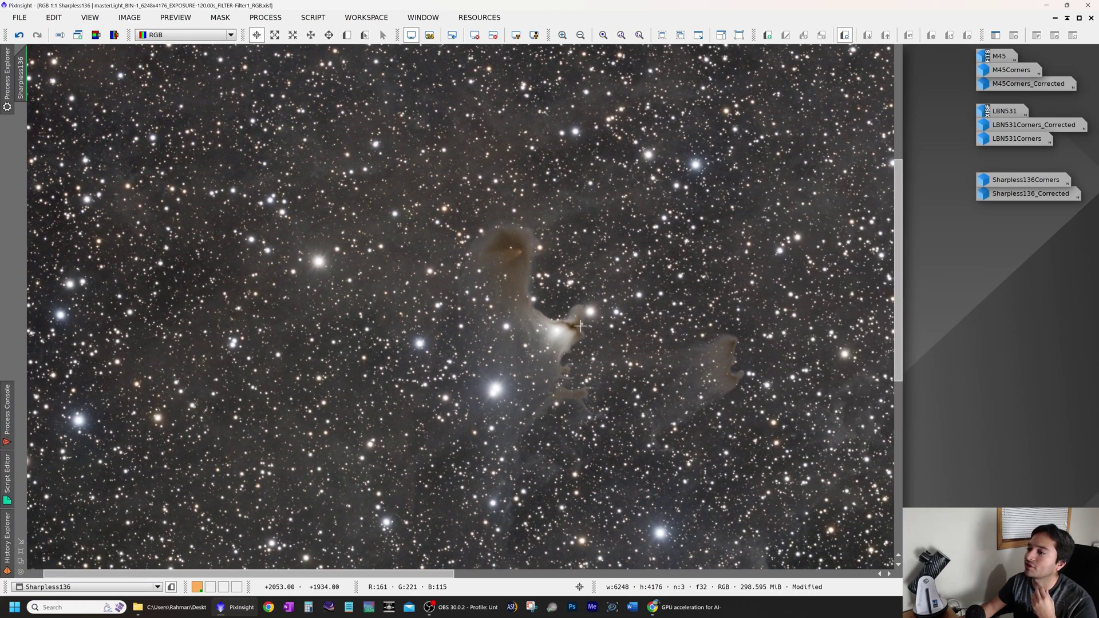
pyautogui.moveTo(581, 327); pyautogui.dragTo(530, 307)
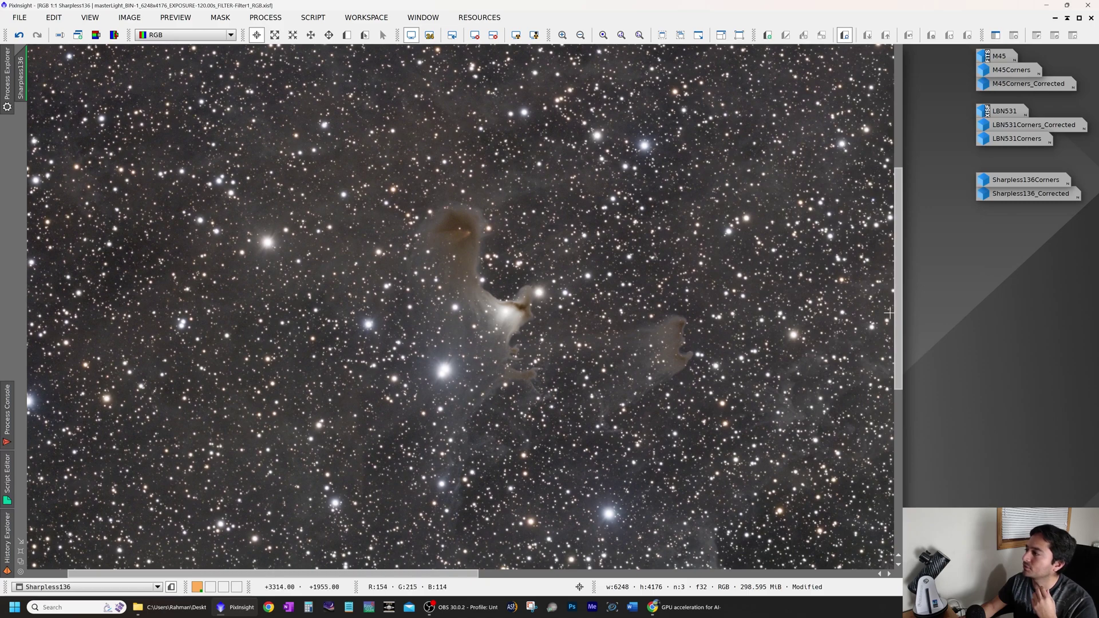
pyautogui.moveTo(899, 286); pyautogui.dragTo(899, 164)
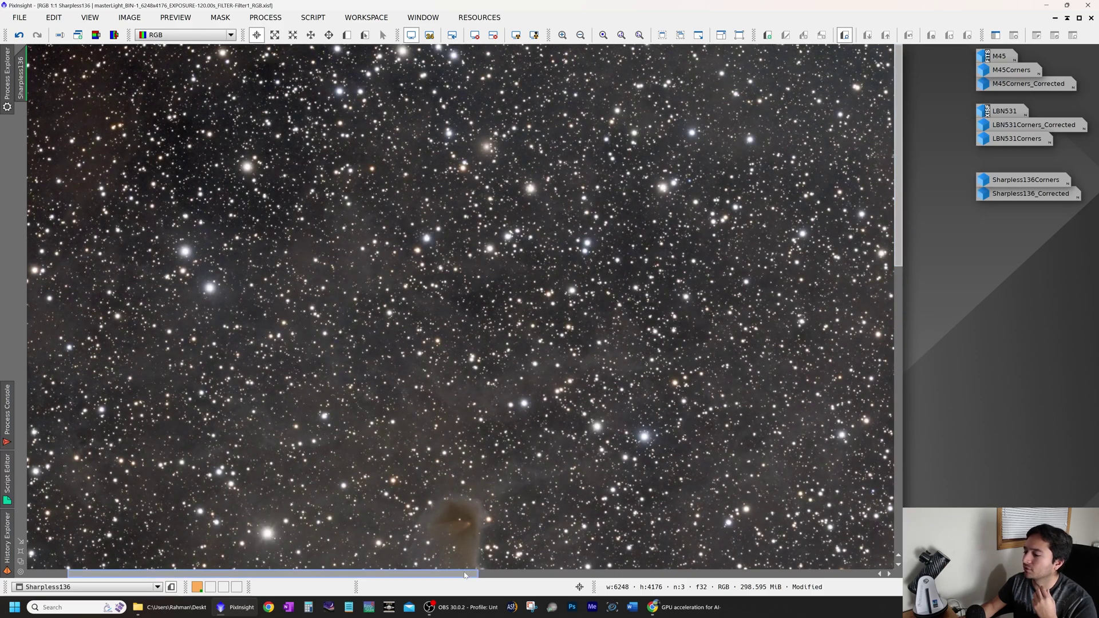
pyautogui.moveTo(447, 574); pyautogui.dragTo(856, 589)
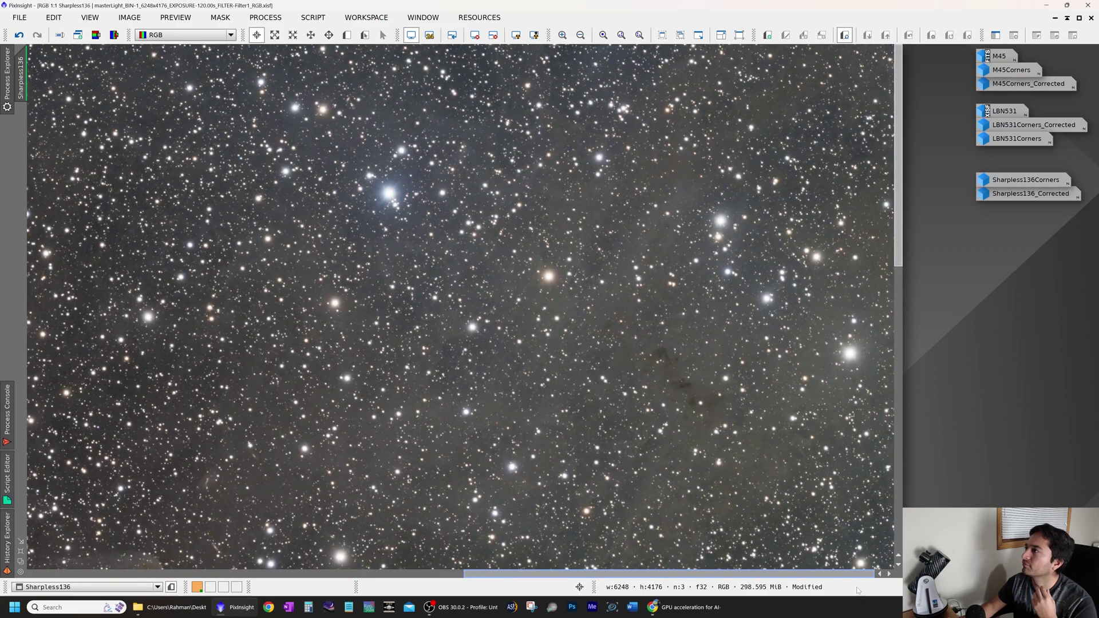
pyautogui.click(20, 36)
pyautogui.hotkey('ctrl', 'y')
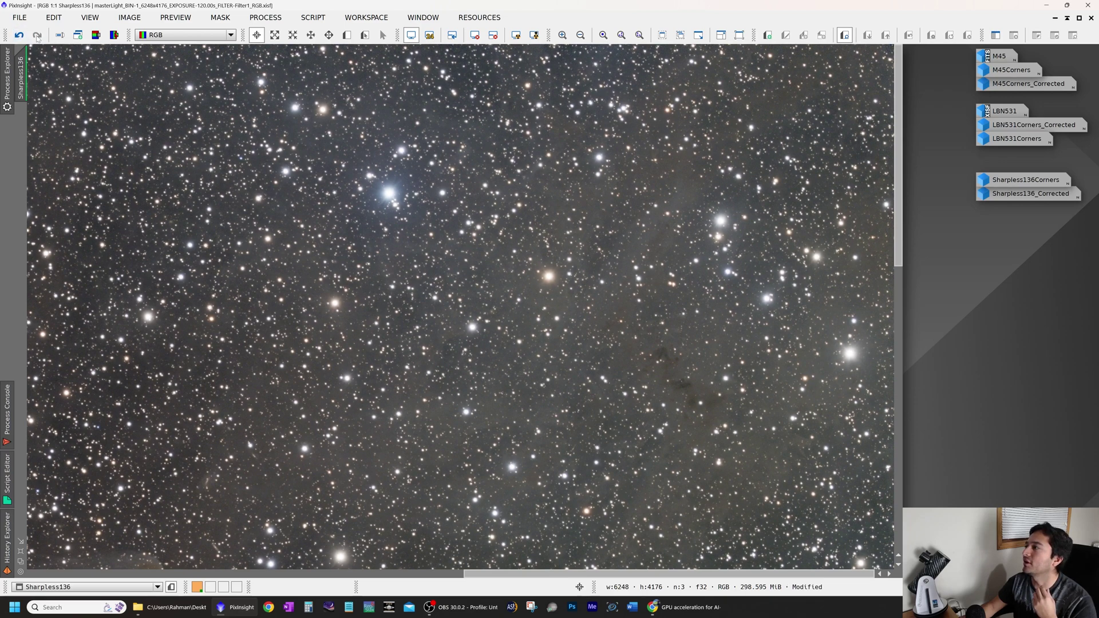
# Step: Check the remaining corners of the sharpened image, then zoom and pan back to the nebula
pyautogui.moveTo(898, 79); pyautogui.dragTo(897, 420)
pyautogui.moveTo(747, 573); pyautogui.dragTo(311, 544)
pyautogui.scroll(-4, 356, 331)
pyautogui.scroll(4, 356, 332)
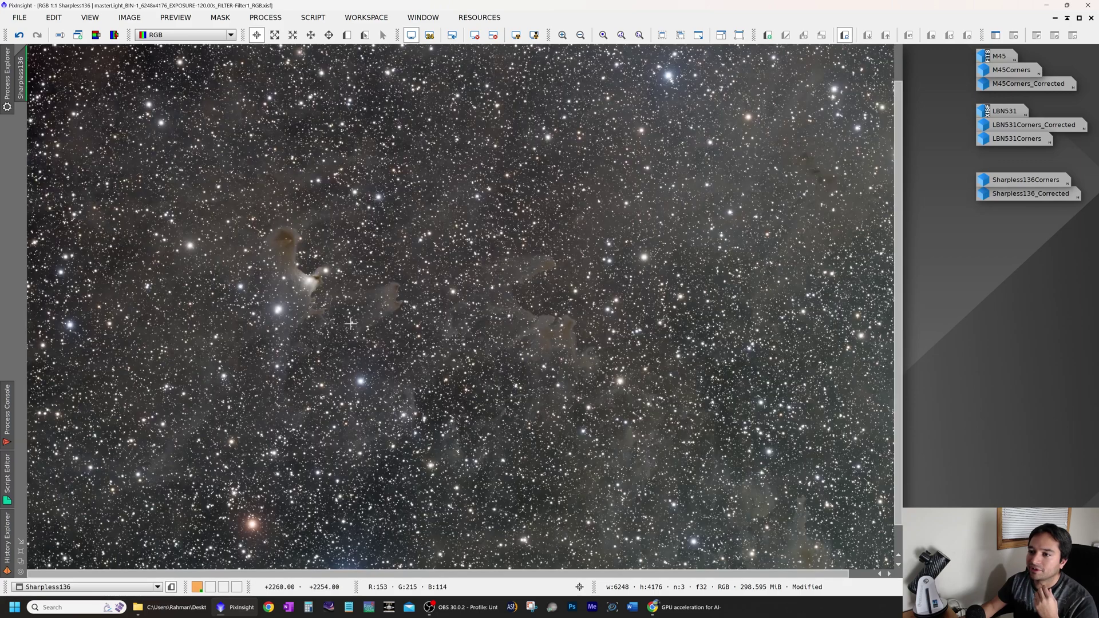
pyautogui.moveTo(355, 332); pyautogui.dragTo(599, 410)
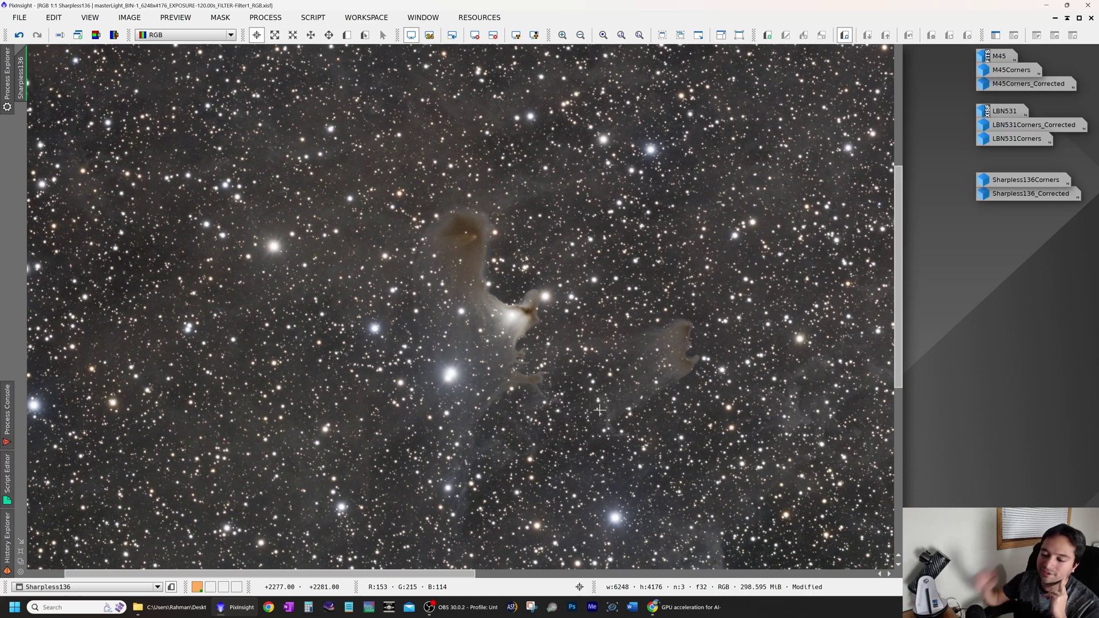
# Step: Glance at the BlurXTerminator 2.0/AI4 Release page in Chrome, then minimize it to return to PixInsight
pyautogui.click(684, 607)
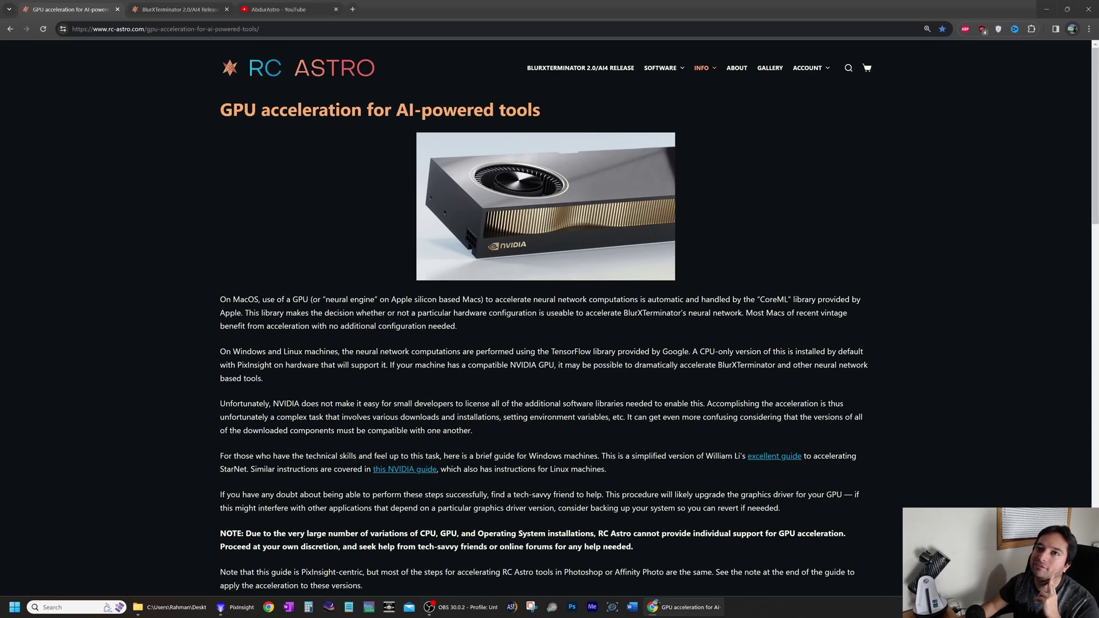
pyautogui.click(160, 11)
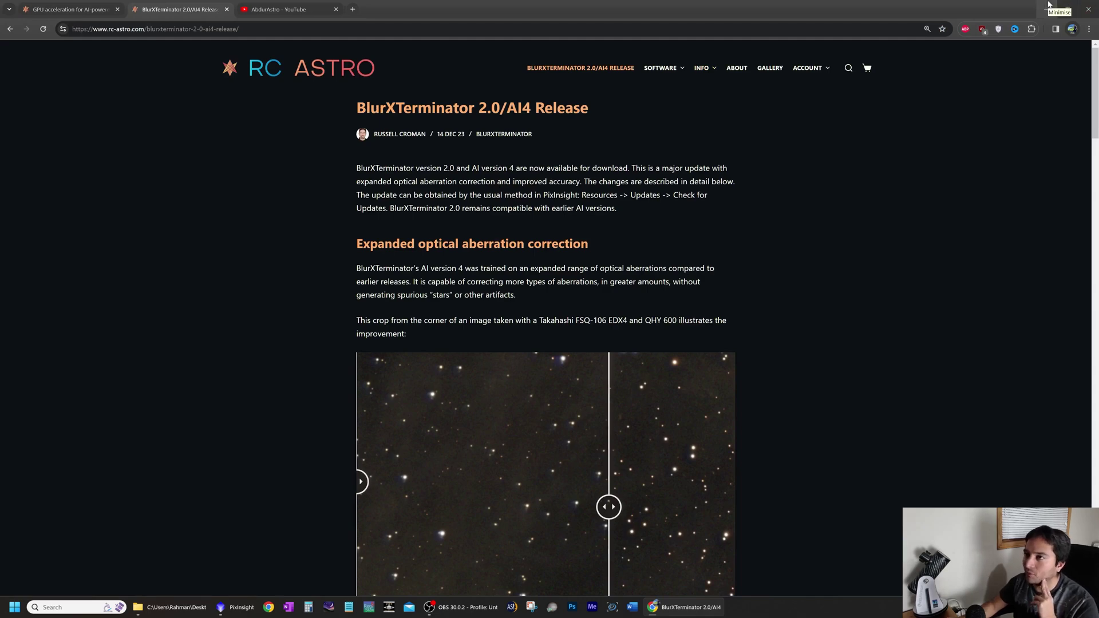
pyautogui.click(1049, 5)
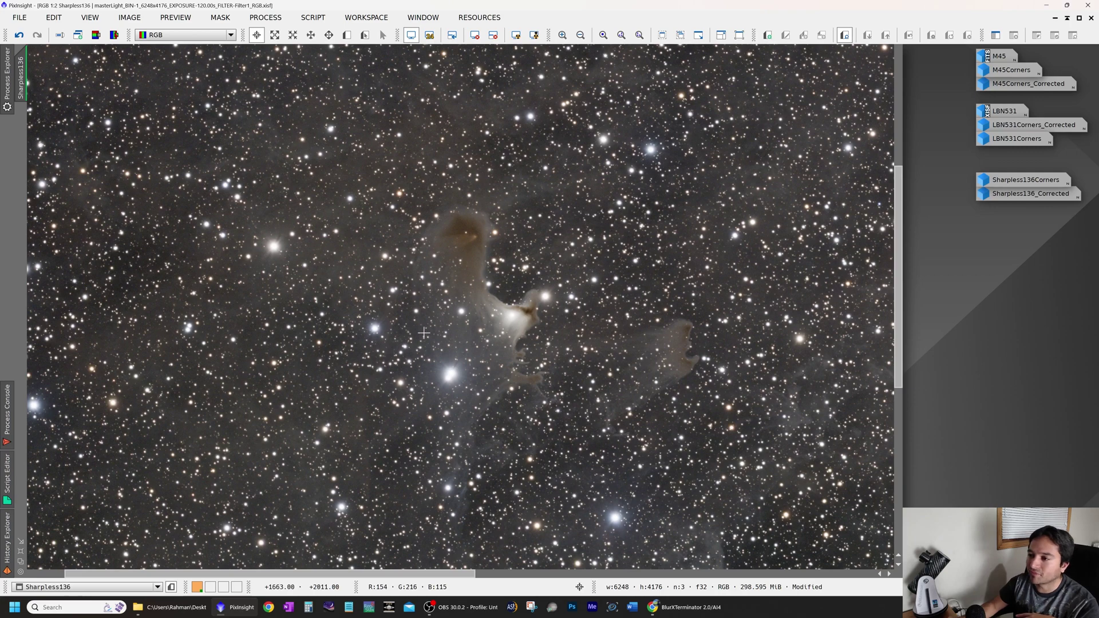
pyautogui.scroll(-1, 424, 332)
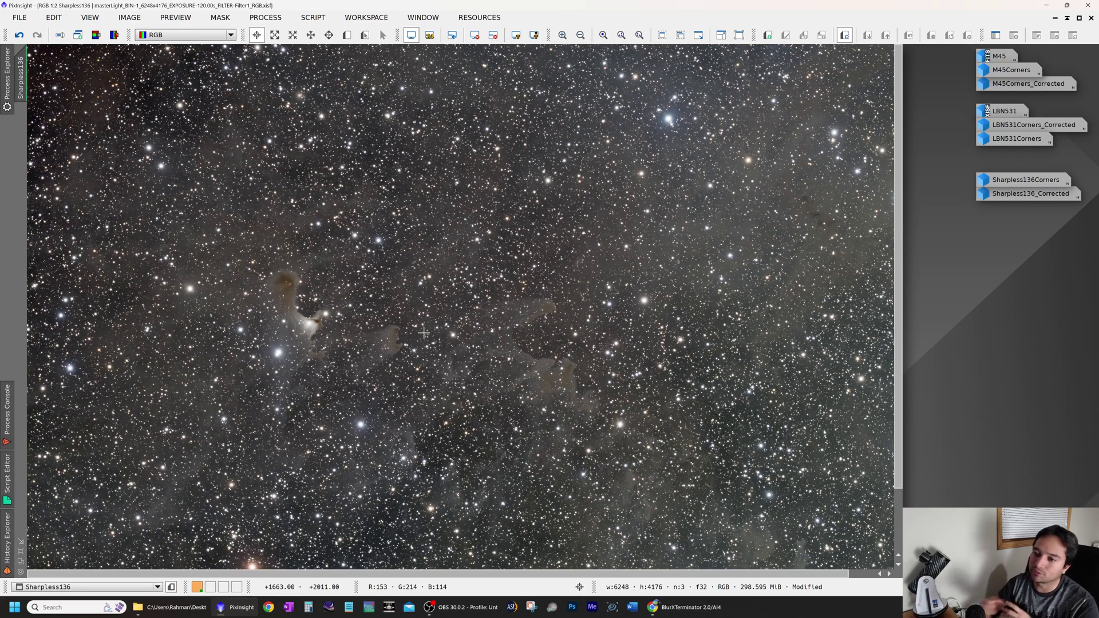
pyautogui.press('space')
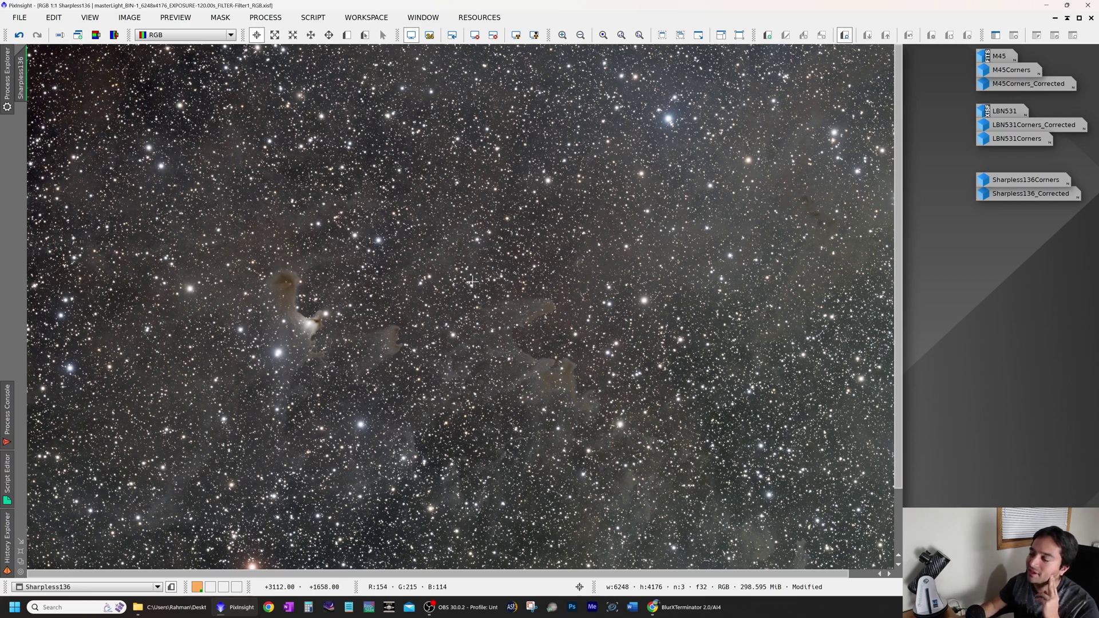
pyautogui.scroll(1, 478, 285)
pyautogui.moveTo(224, 337); pyautogui.dragTo(565, 314)
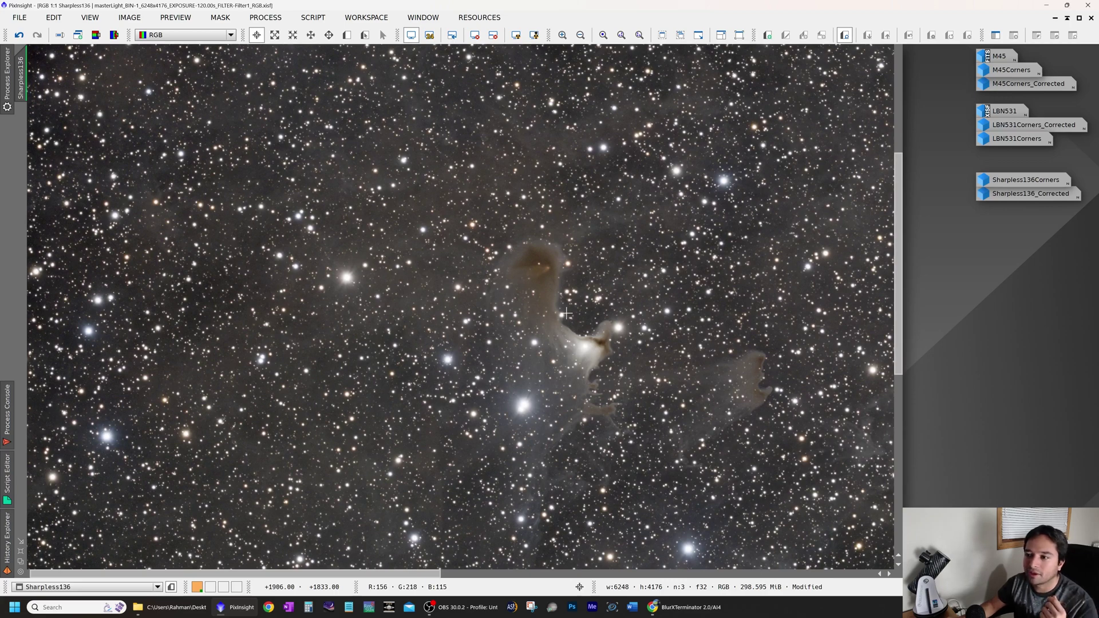
pyautogui.scroll(-1, 566, 314)
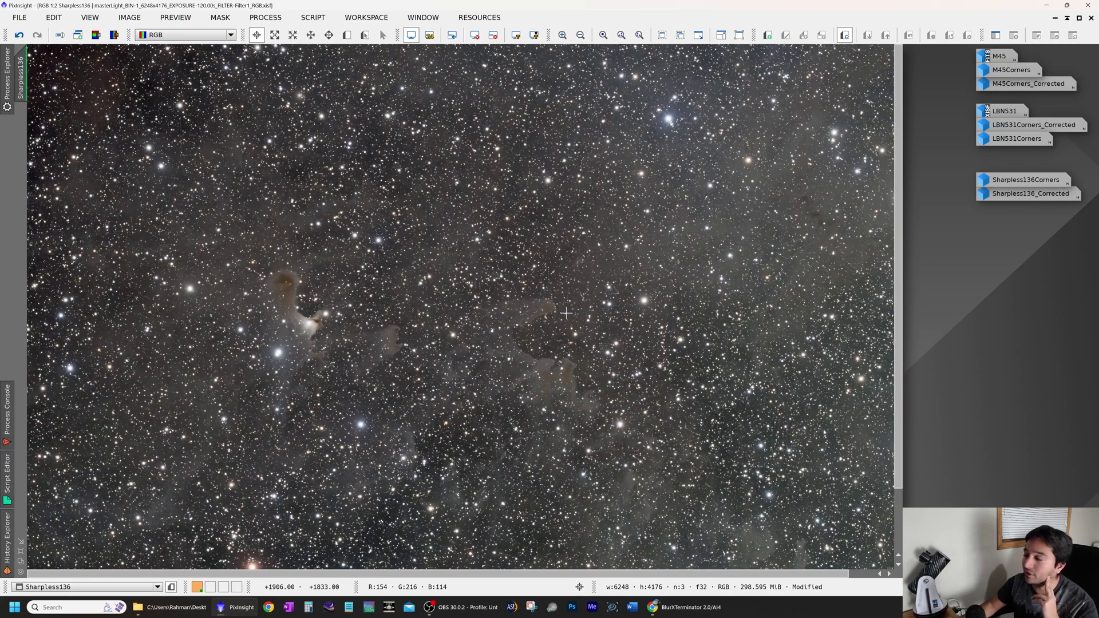
pyautogui.scroll(1, 653, 232)
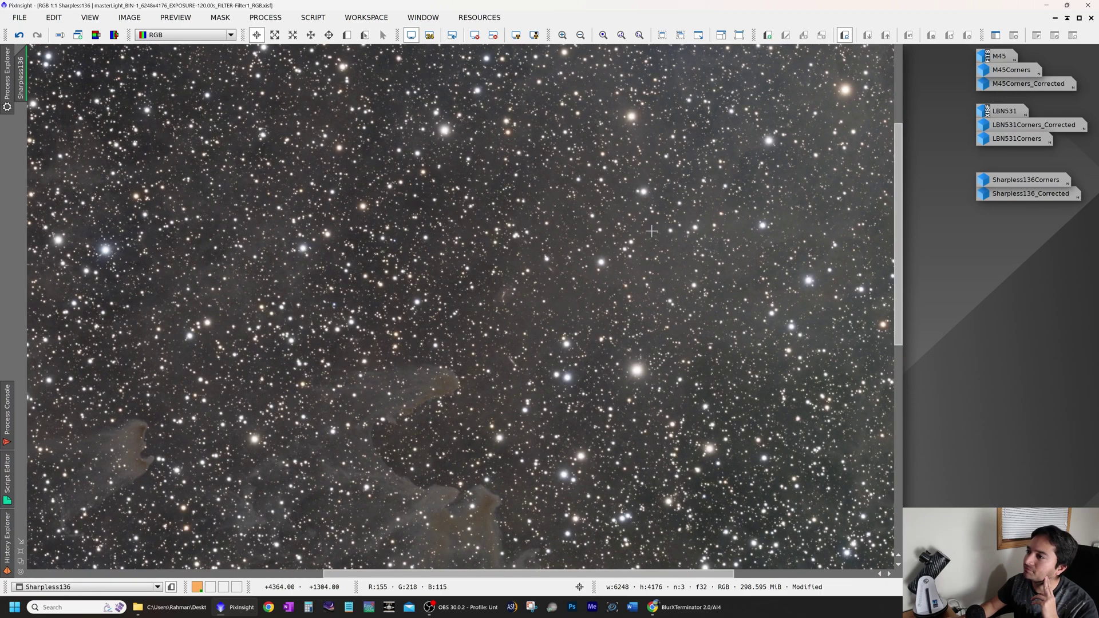
pyautogui.moveTo(614, 261); pyautogui.dragTo(575, 260)
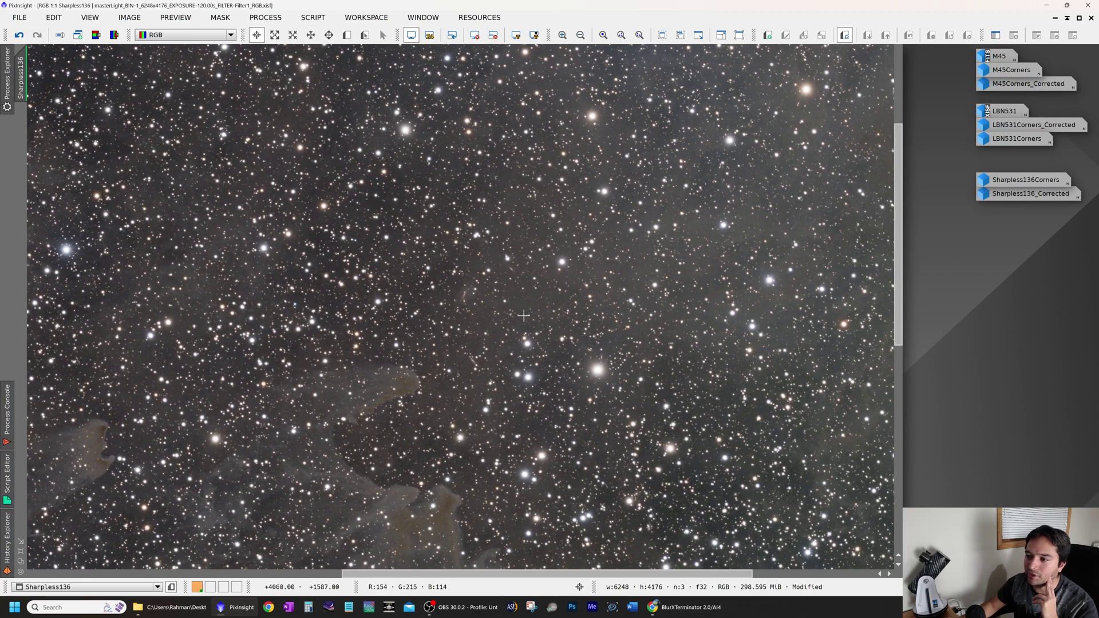
pyautogui.scroll(1, 506, 387)
pyautogui.moveTo(507, 387); pyautogui.dragTo(570, 410)
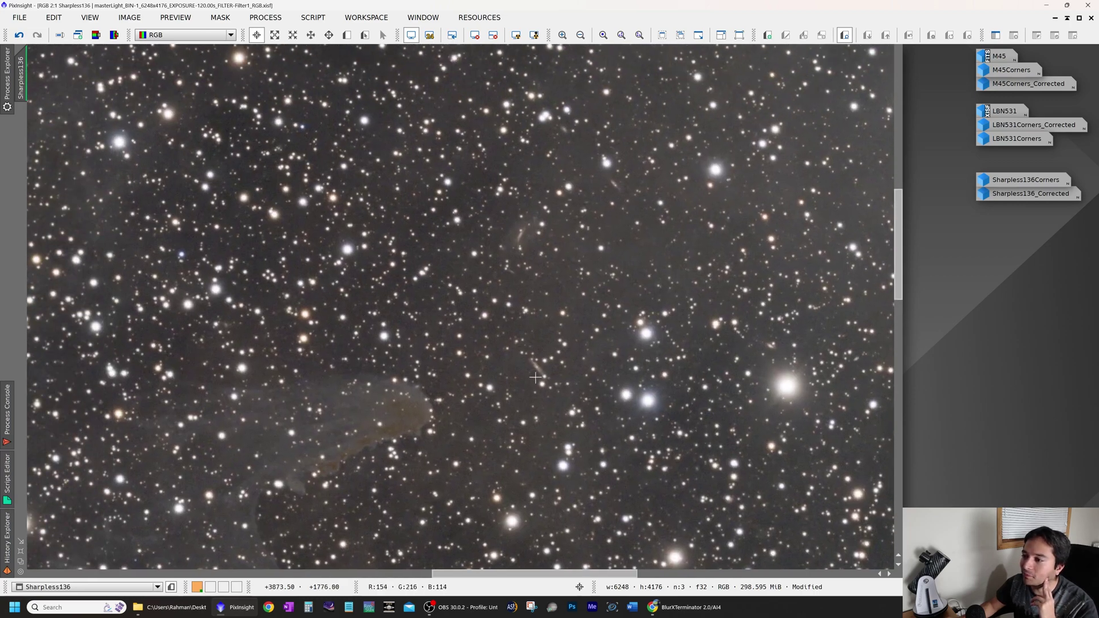
pyautogui.moveTo(518, 216); pyautogui.dragTo(458, 302)
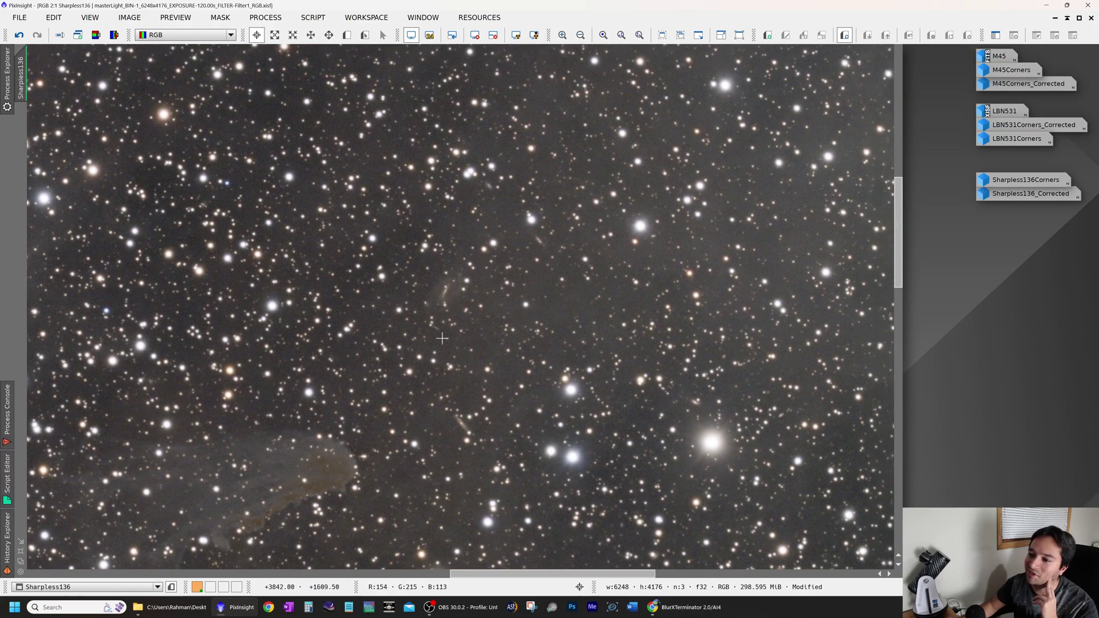
pyautogui.scroll(-1, 572, 276)
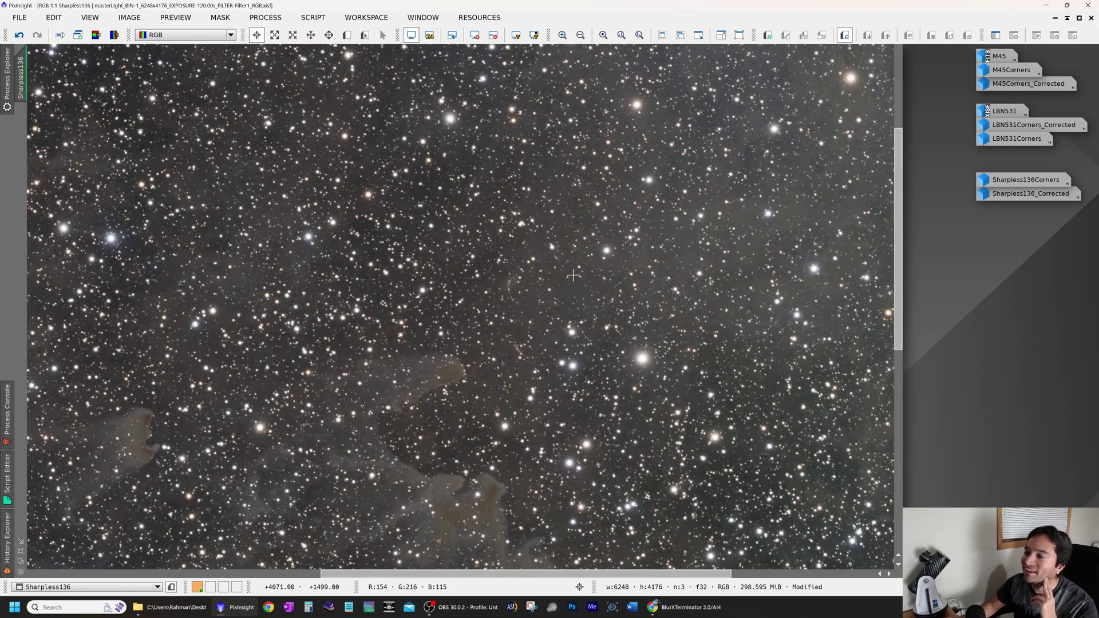